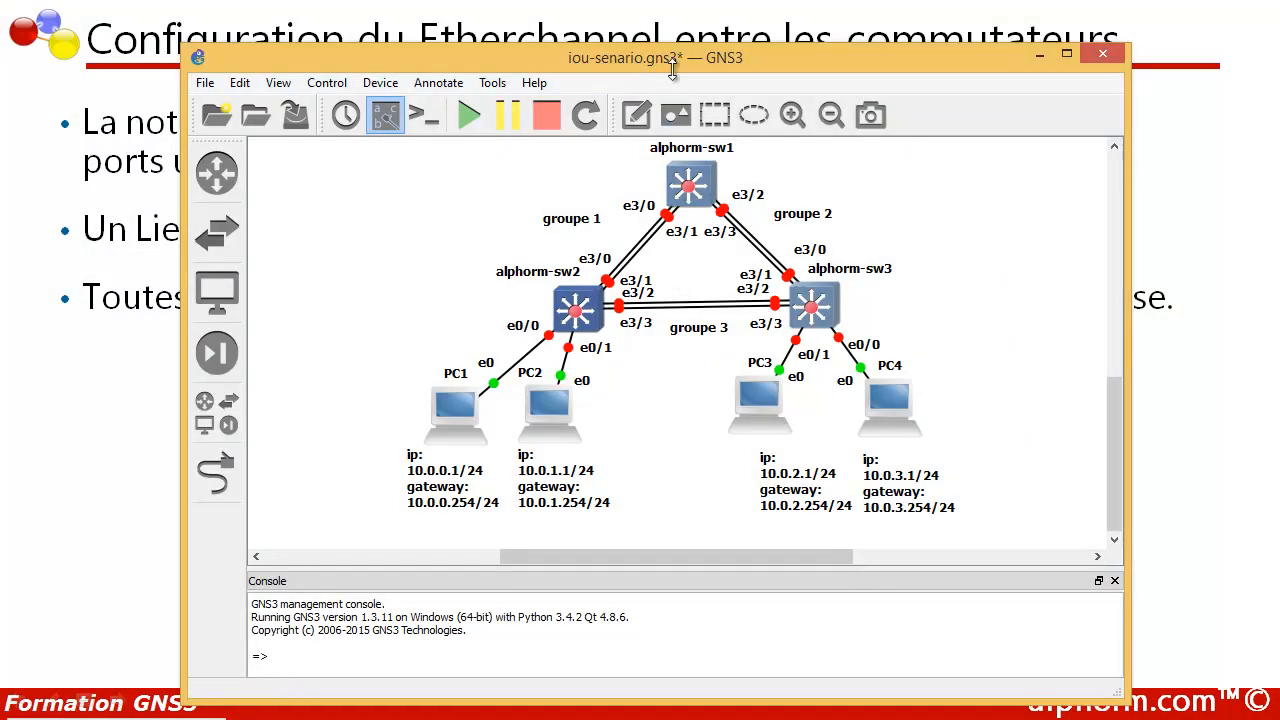
Start the switches alphorm-sw1, alphorm-sw2 and alphorm-sw3 in the topology
{"action": "left_click_drag", "start_coordinate": [675, 58], "coordinate": [627, 25]}
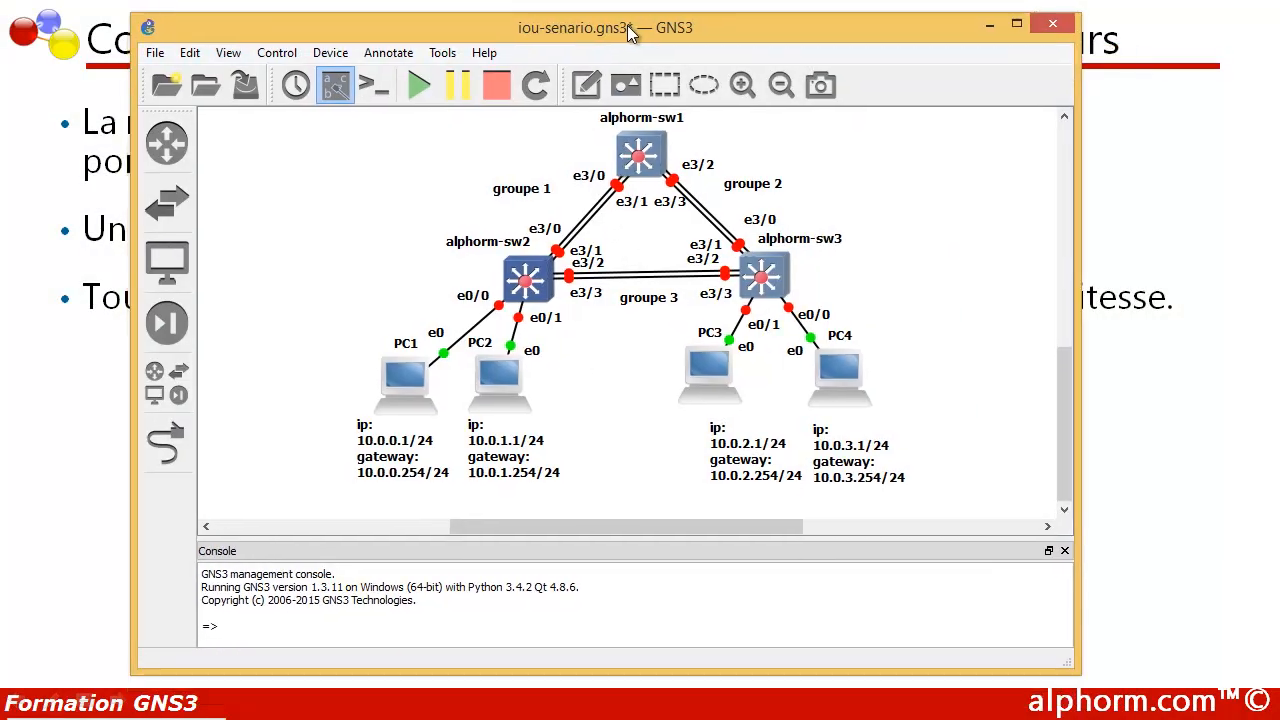
{"action": "right_click", "coordinate": [633, 157]}
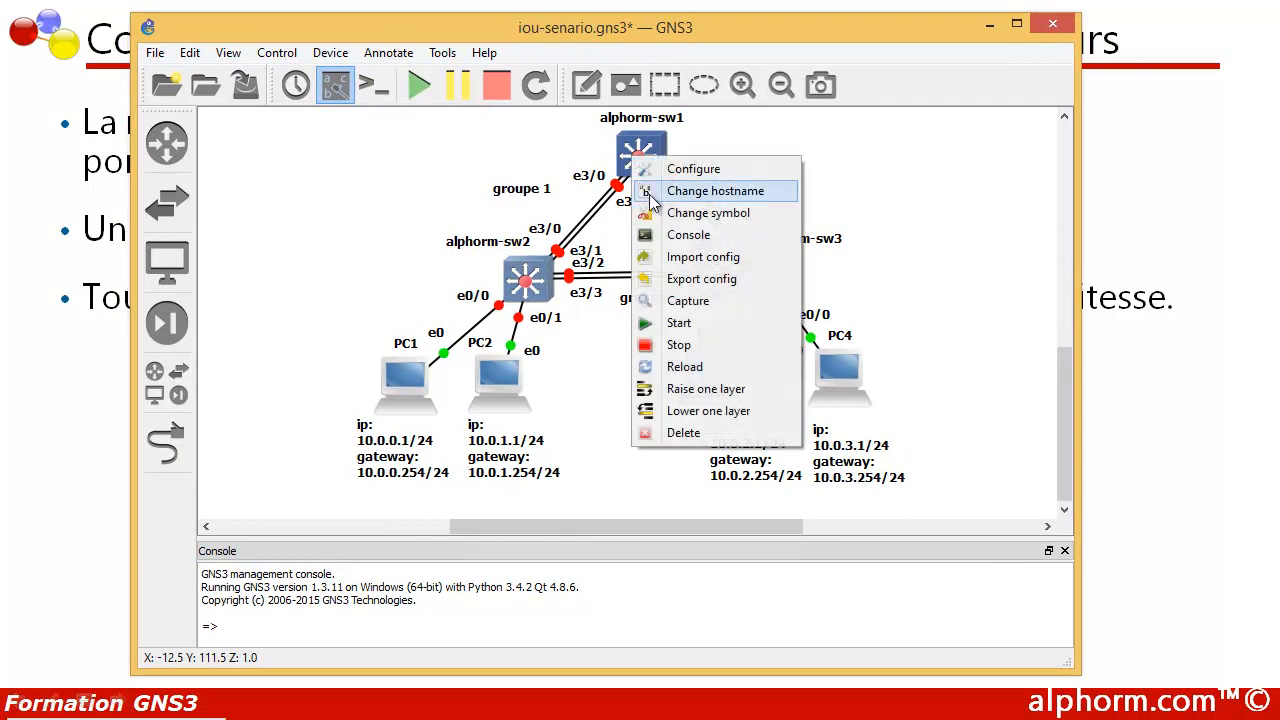
{"action": "left_click", "coordinate": [658, 326]}
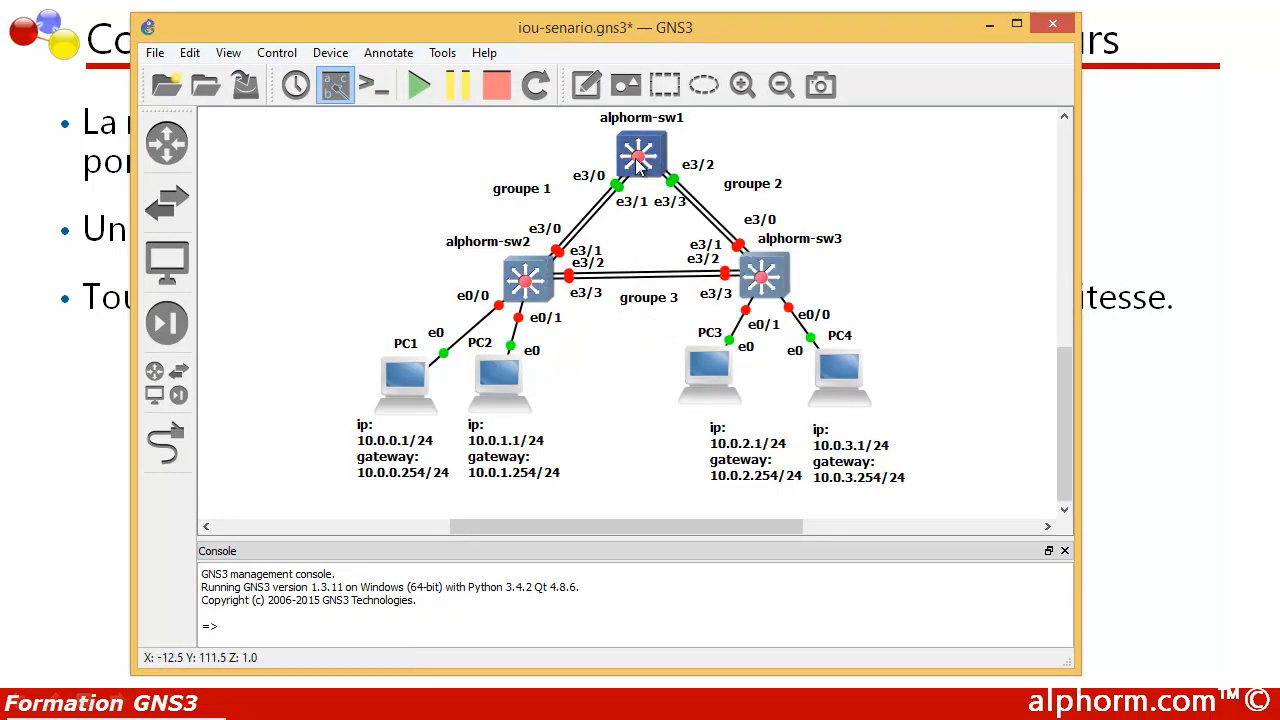
{"action": "right_click", "coordinate": [548, 268]}
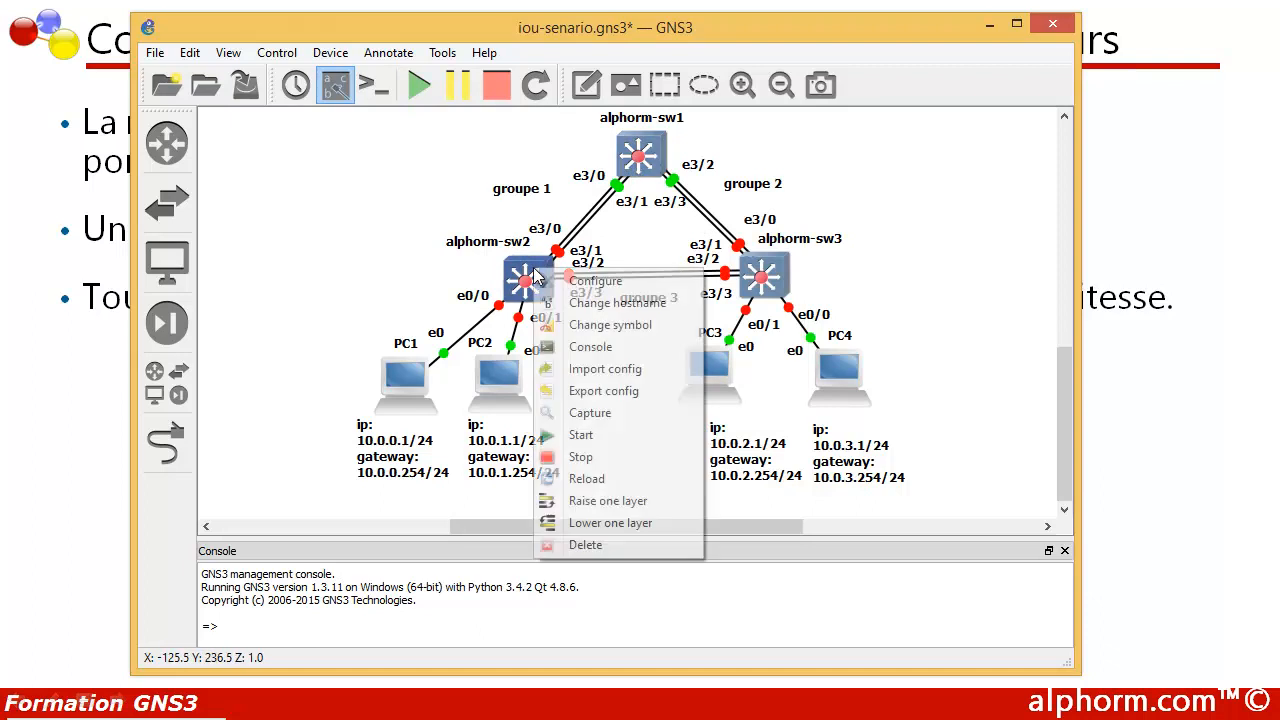
{"action": "left_click", "coordinate": [575, 433]}
{"action": "right_click", "coordinate": [762, 276]}
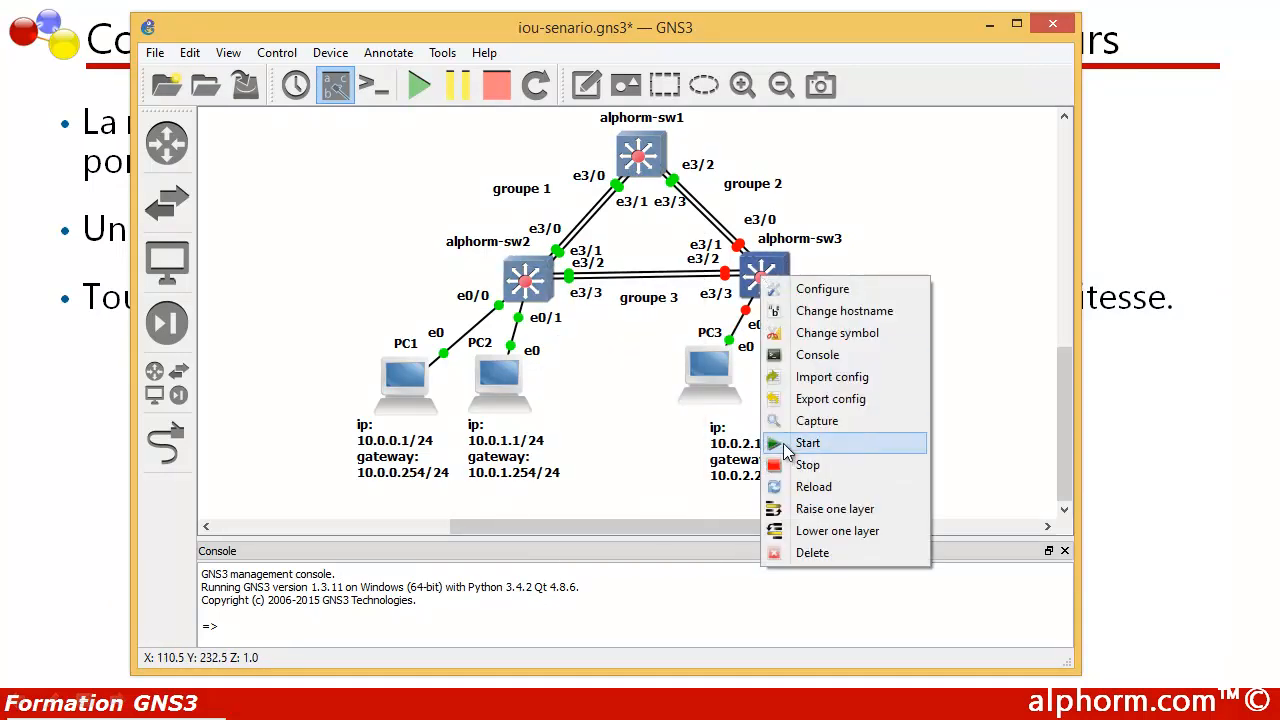
{"action": "left_click", "coordinate": [790, 443]}
Open the console of alphorm-sw1 and place its window below the switch links in the topology
{"action": "right_click", "coordinate": [641, 139]}
{"action": "left_click", "coordinate": [668, 306]}
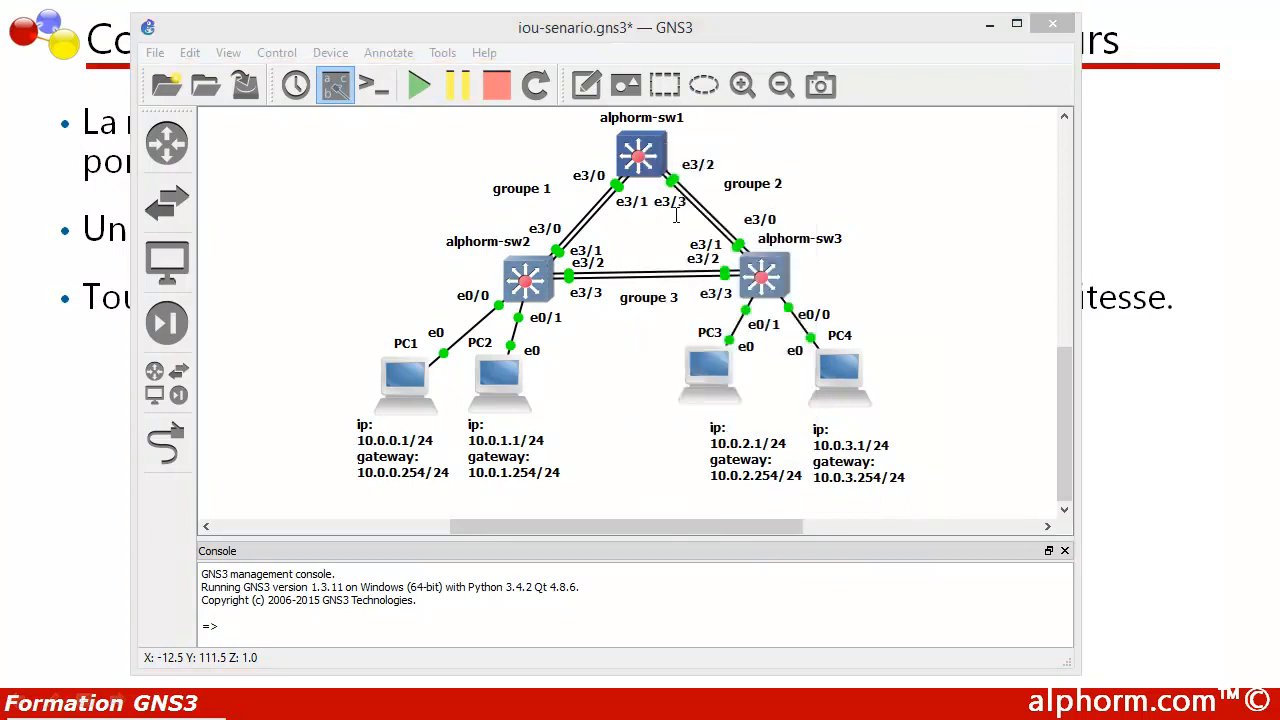
{"action": "double_click", "coordinate": [631, 166]}
{"action": "left_click_drag", "start_coordinate": [558, 73], "coordinate": [647, 351]}
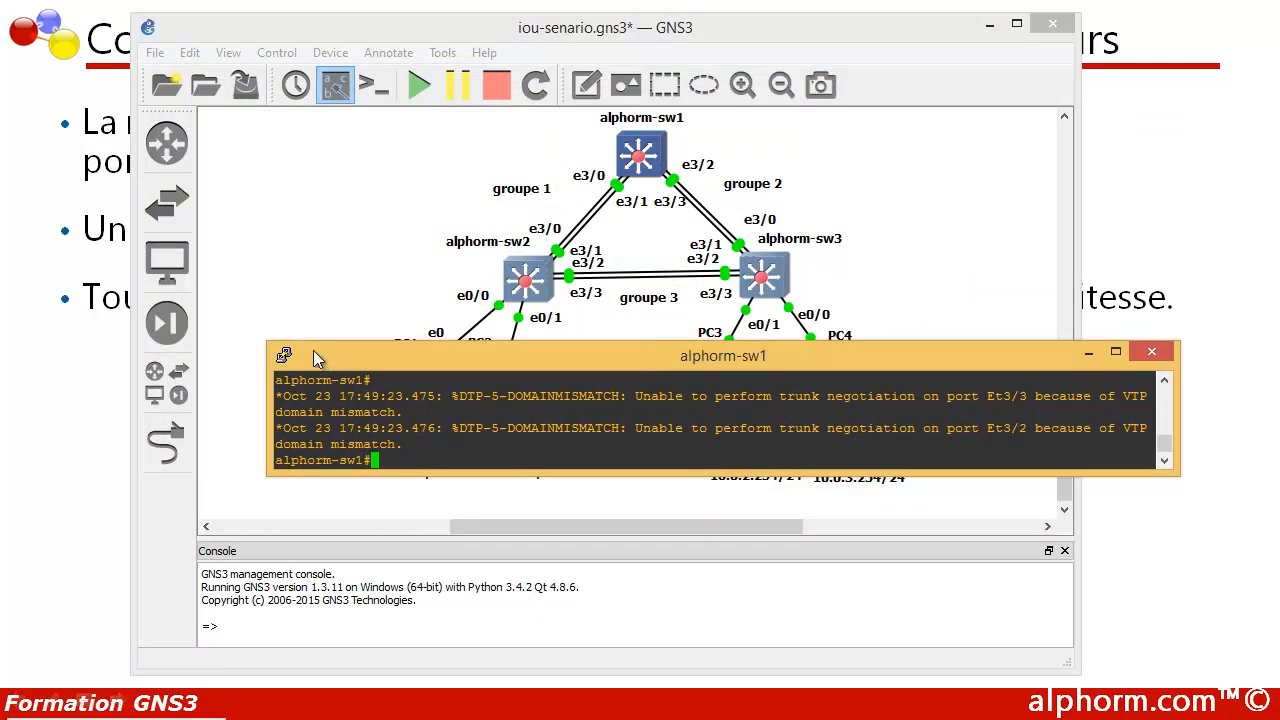
Set the alphorm-sw1 console's terminal font size to 12 in its appearance settings
{"action": "left_click", "coordinate": [283, 357]}
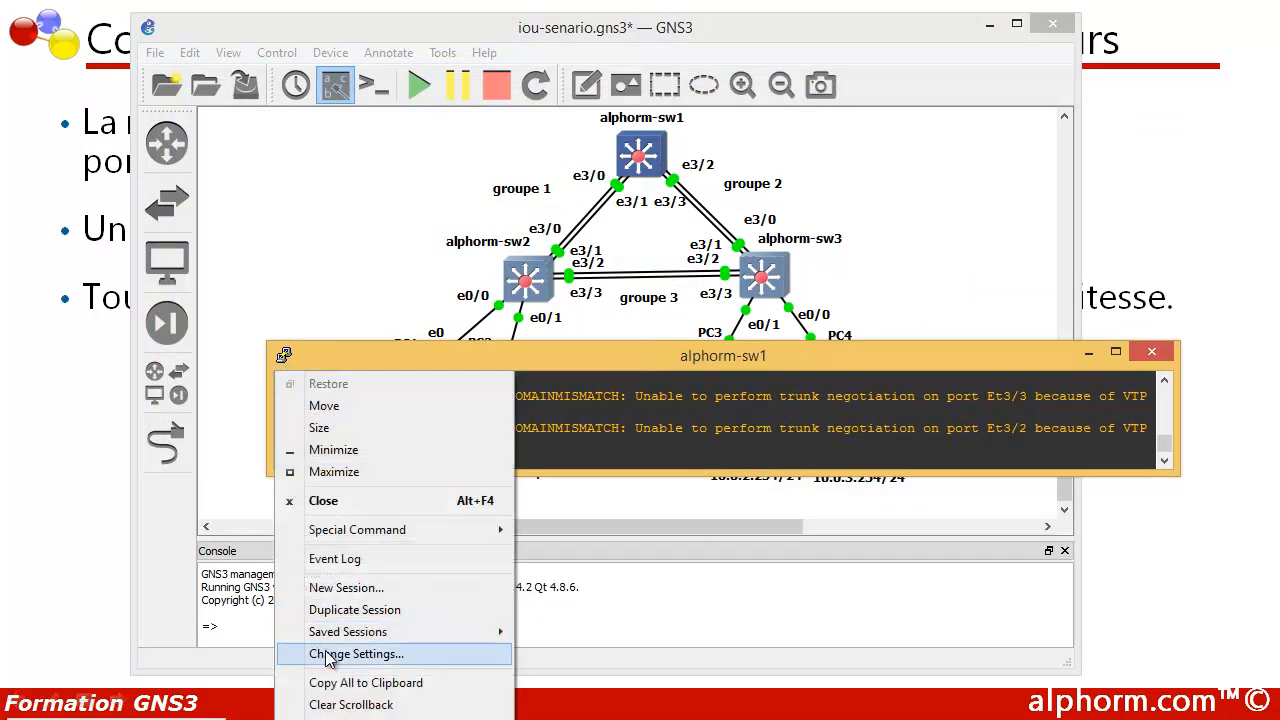
{"action": "left_click", "coordinate": [340, 653]}
{"action": "left_click", "coordinate": [488, 309]}
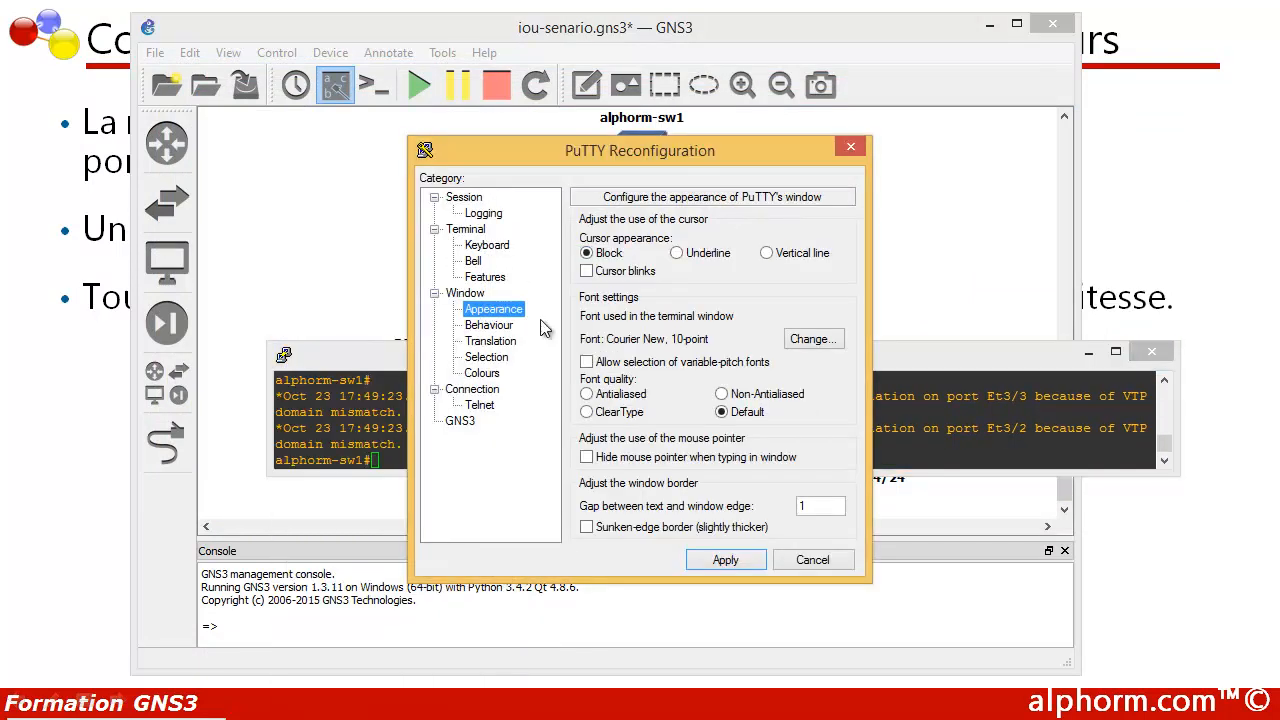
{"action": "left_click", "coordinate": [790, 343]}
{"action": "left_click", "coordinate": [797, 385]}
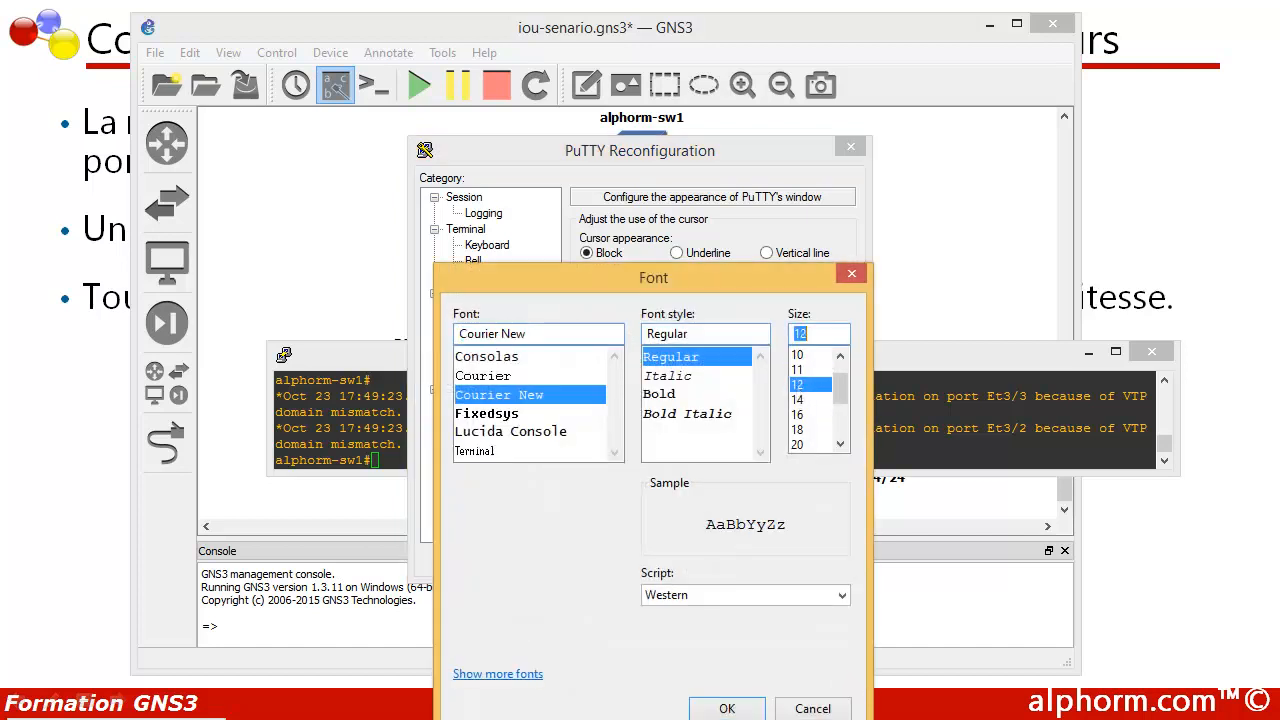
{"action": "left_click", "coordinate": [727, 708]}
{"action": "left_click", "coordinate": [726, 561]}
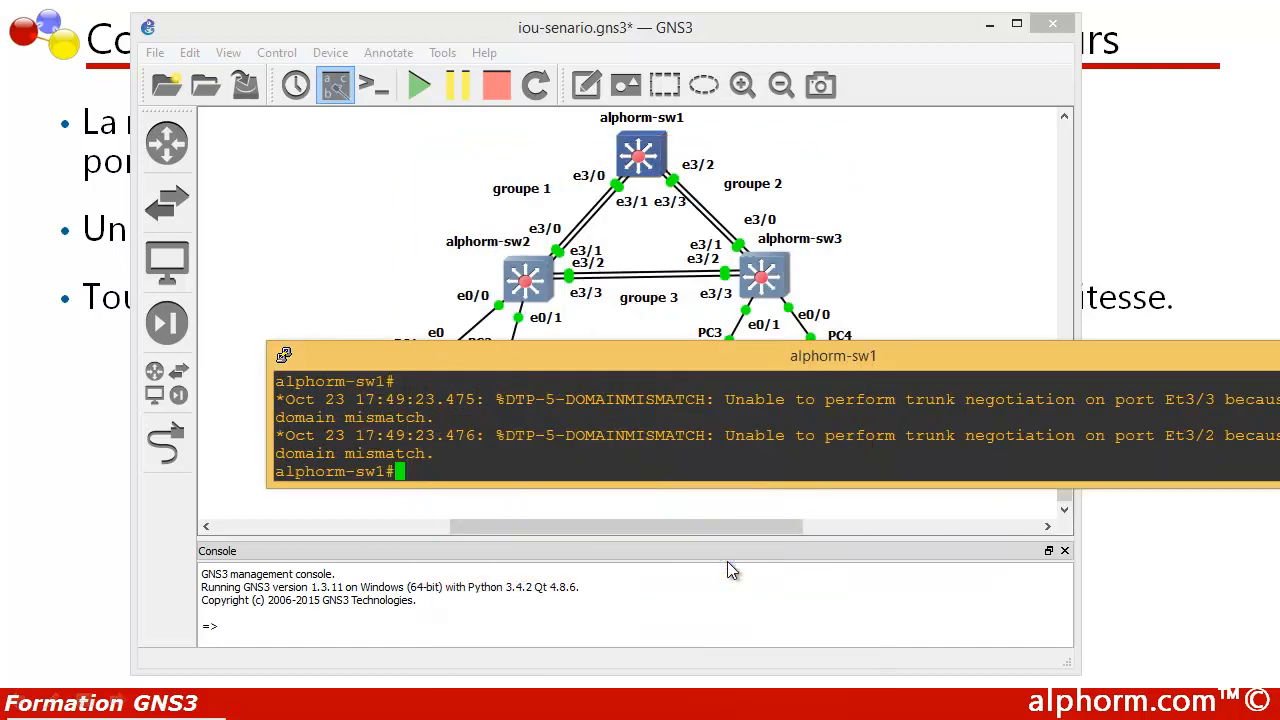
Narrow the alphorm-sw1 console window and reposition it below the alphorm-sw2 to alphorm-sw3 link
{"action": "left_click_drag", "start_coordinate": [891, 359], "coordinate": [767, 360]}
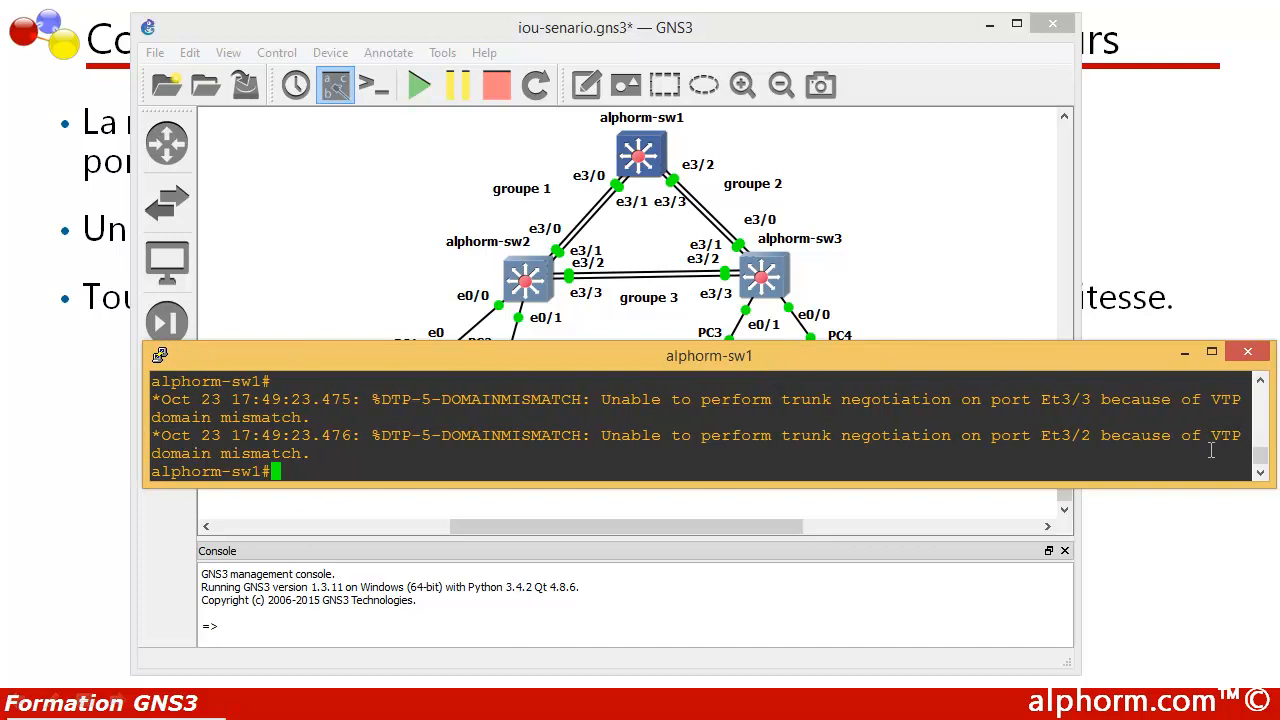
{"action": "left_click_drag", "start_coordinate": [1270, 436], "coordinate": [885, 436]}
{"action": "left_click_drag", "start_coordinate": [701, 363], "coordinate": [871, 353]}
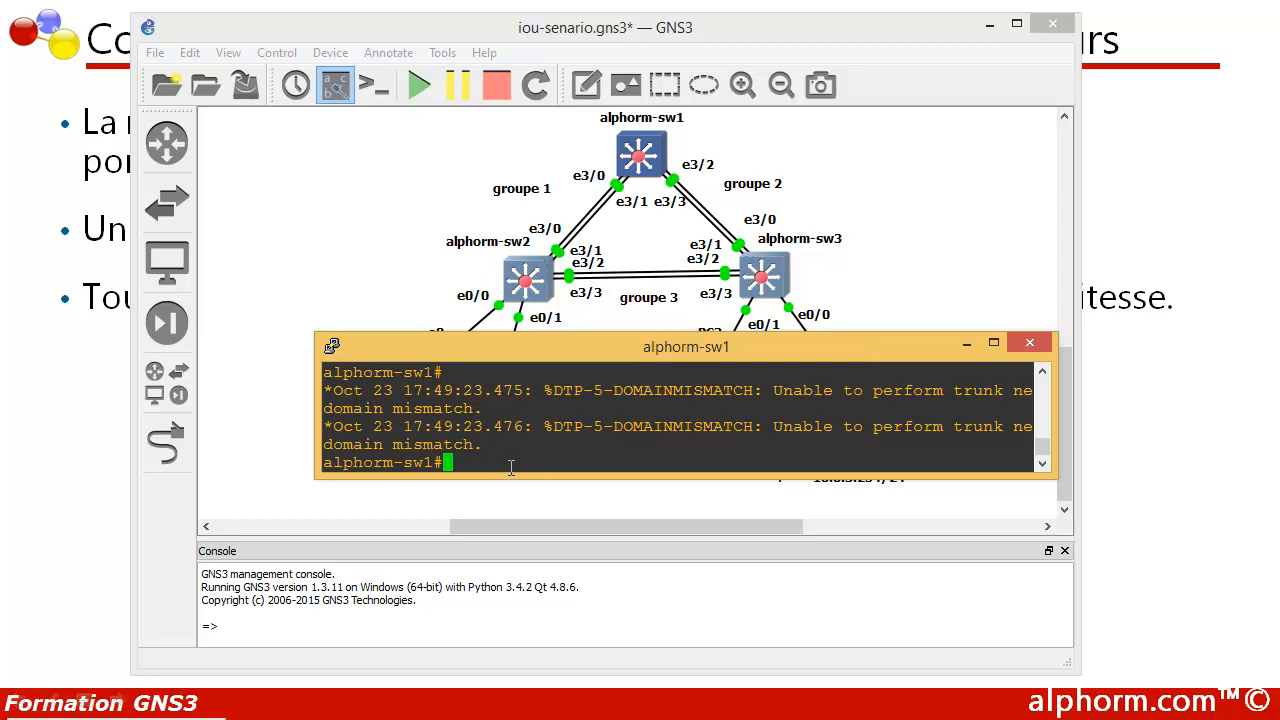
Enter global configuration mode on alphorm-sw1 and select the interface range e 3/0-1
{"action": "type", "text": "conf t"}
{"action": "key", "text": "Return"}
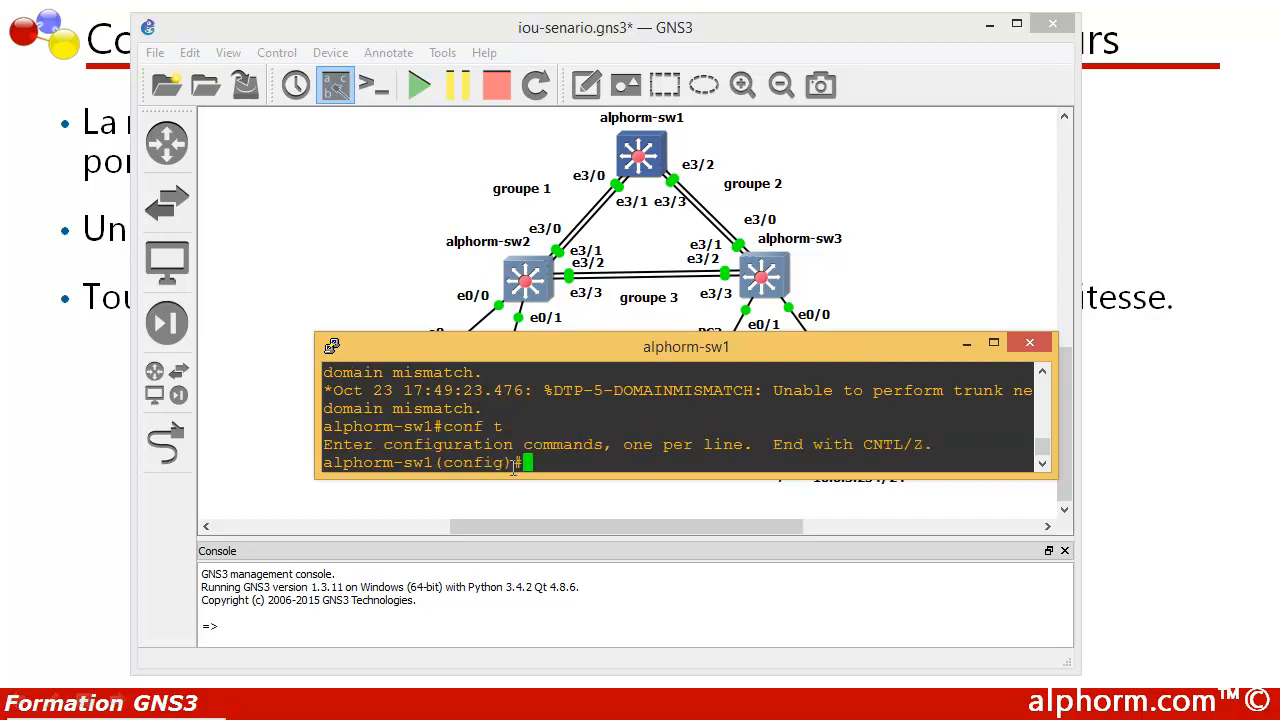
{"action": "key", "text": "Return"}
{"action": "type", "text": "interface "}
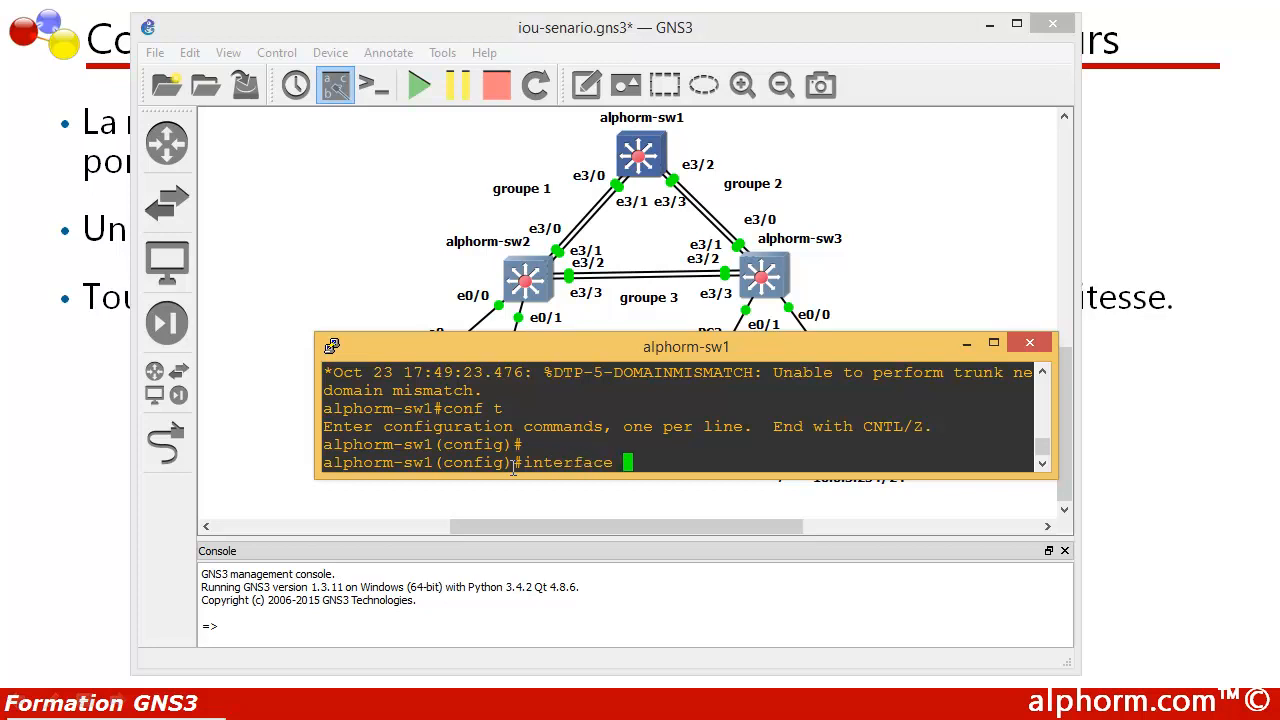
{"action": "type", "text": "range e 3/0-1"}
{"action": "key", "text": "Return"}
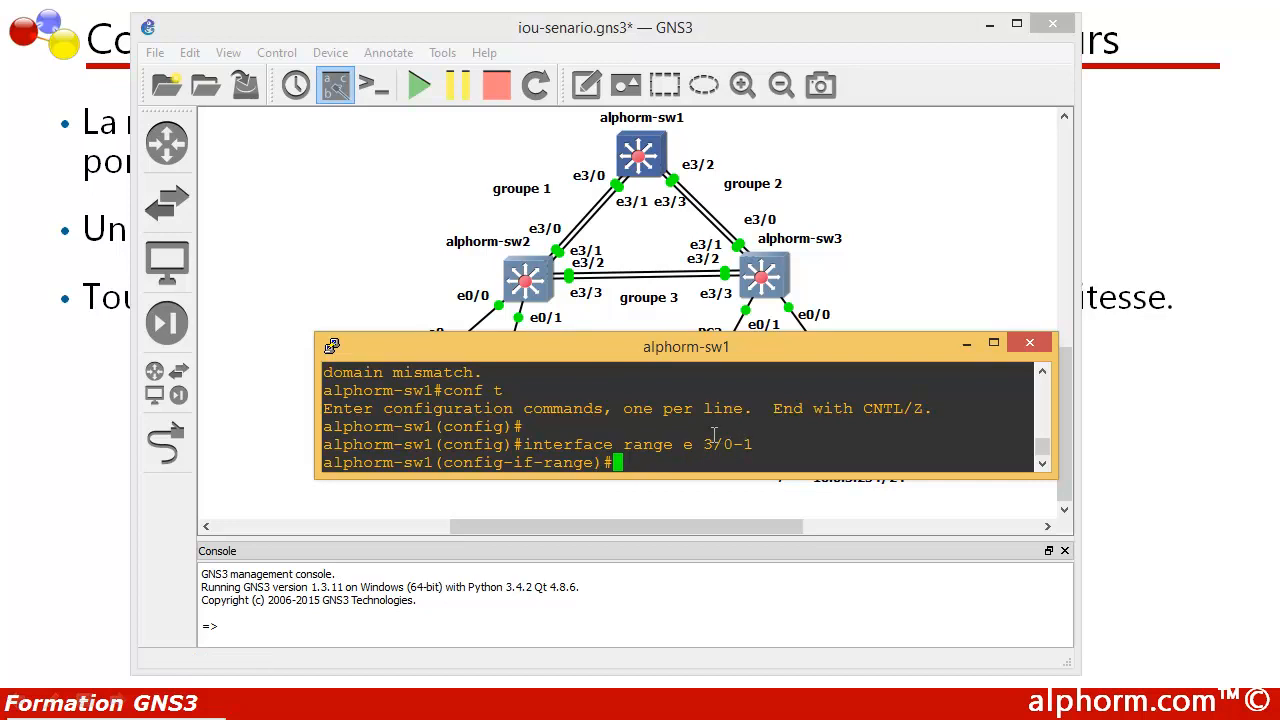
Assign interfaces e 3/0-1 of alphorm-sw1 to channel-group 1 with mode on
{"action": "type", "text": "channel"}
{"action": "key", "text": "BackSpace"}
{"action": "type", "text": "-group 1 mode "}
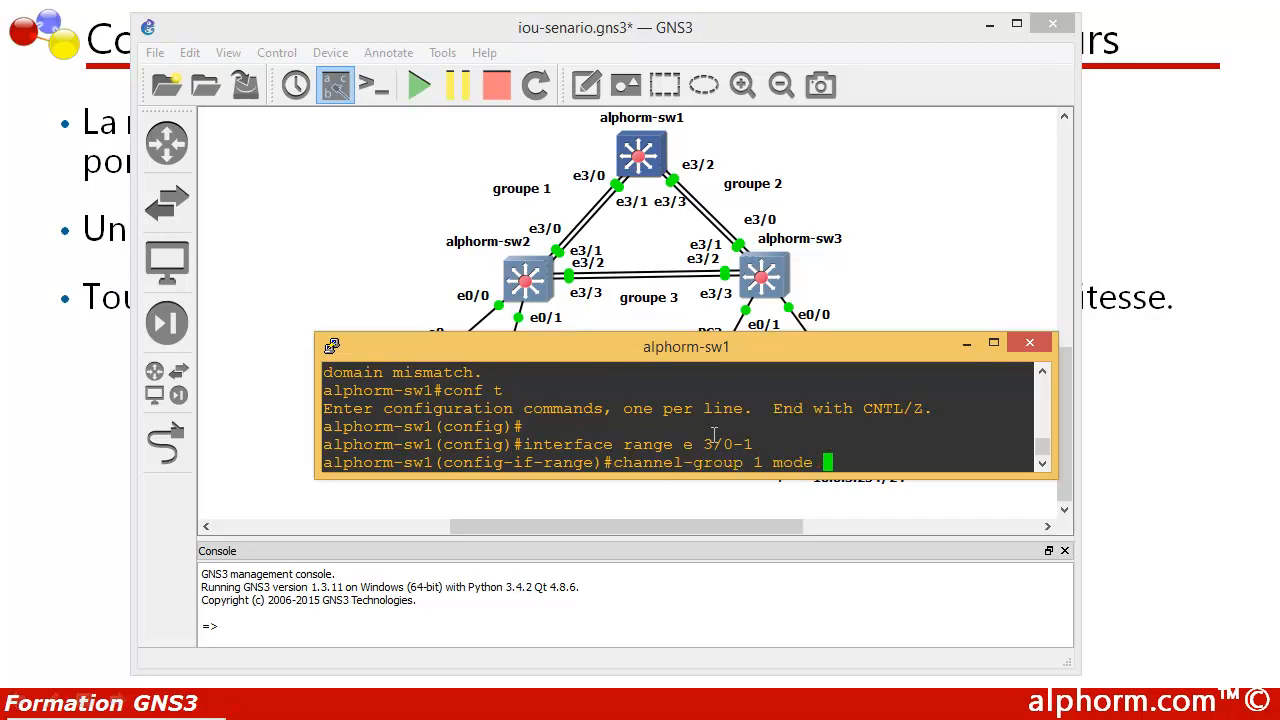
{"action": "type", "text": "on"}
{"action": "key", "text": "Return"}
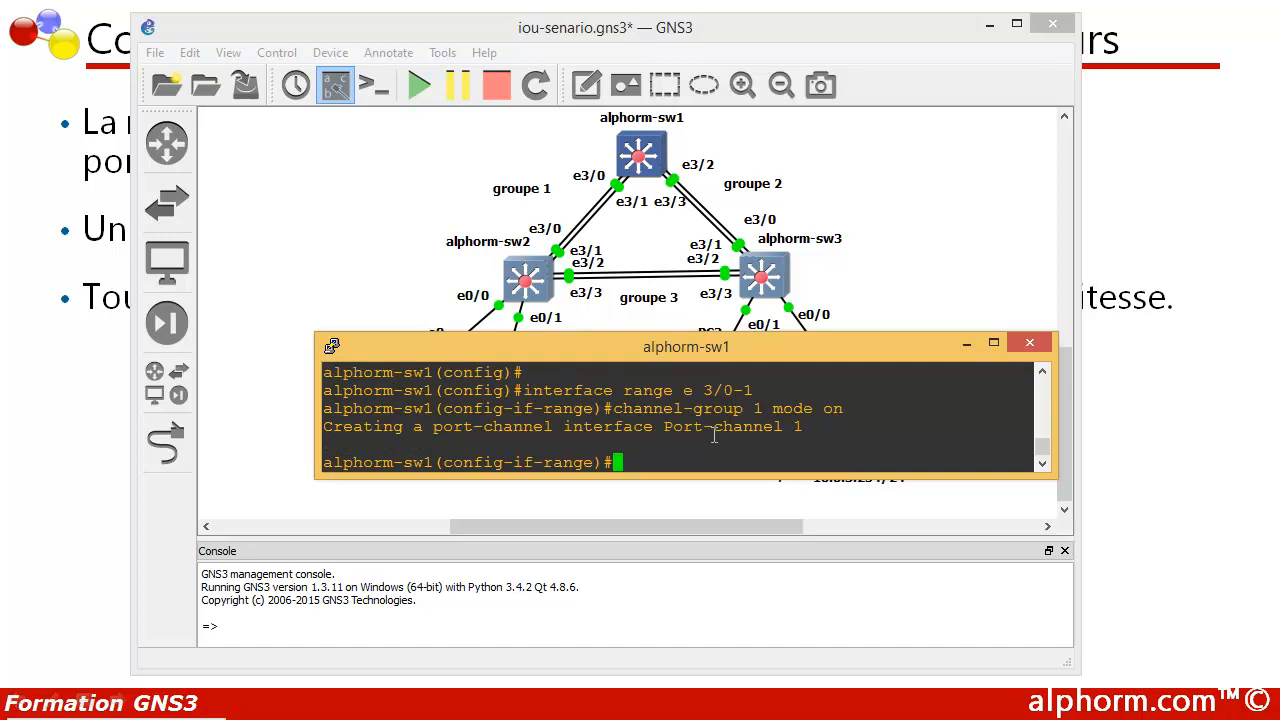
Set the trunk encapsulation of interfaces e 3/0-1 on alphorm-sw1 to dot1q
{"action": "type", "text": "switch"}
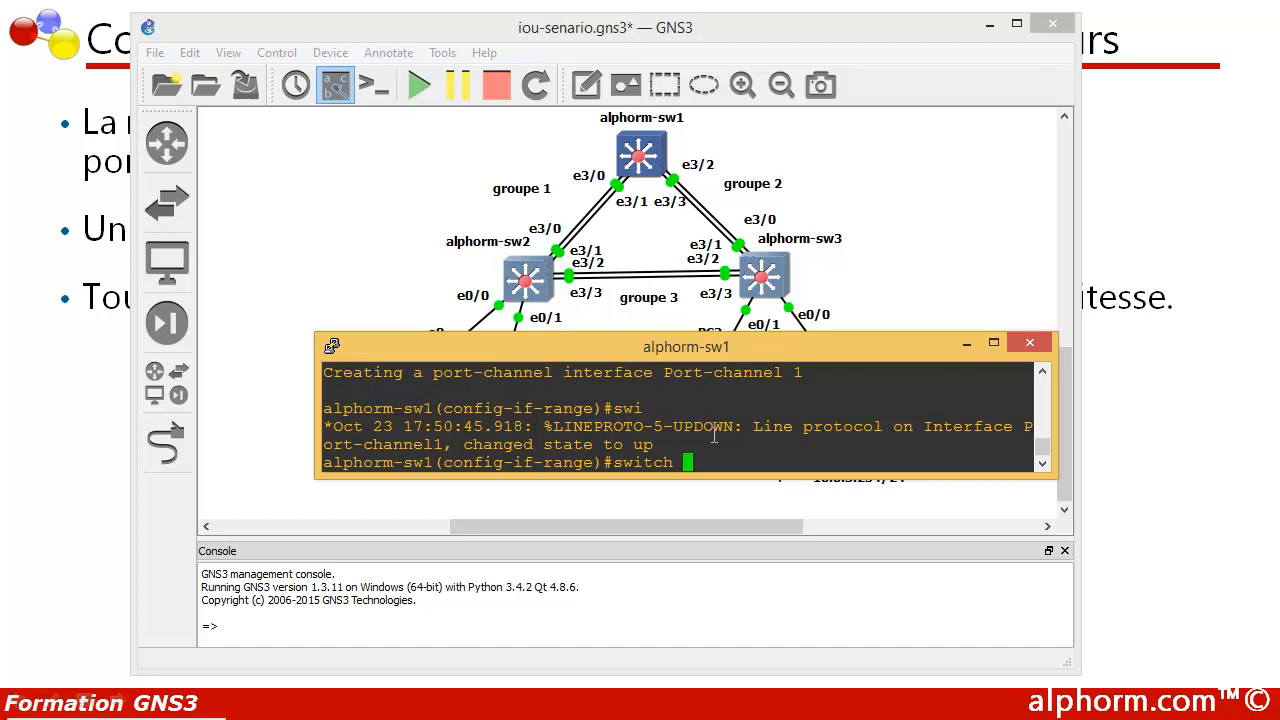
{"action": "type", "text": "trunk enc"}
{"action": "key", "text": "Tab"}
{"action": "type", "text": "dot1q"}
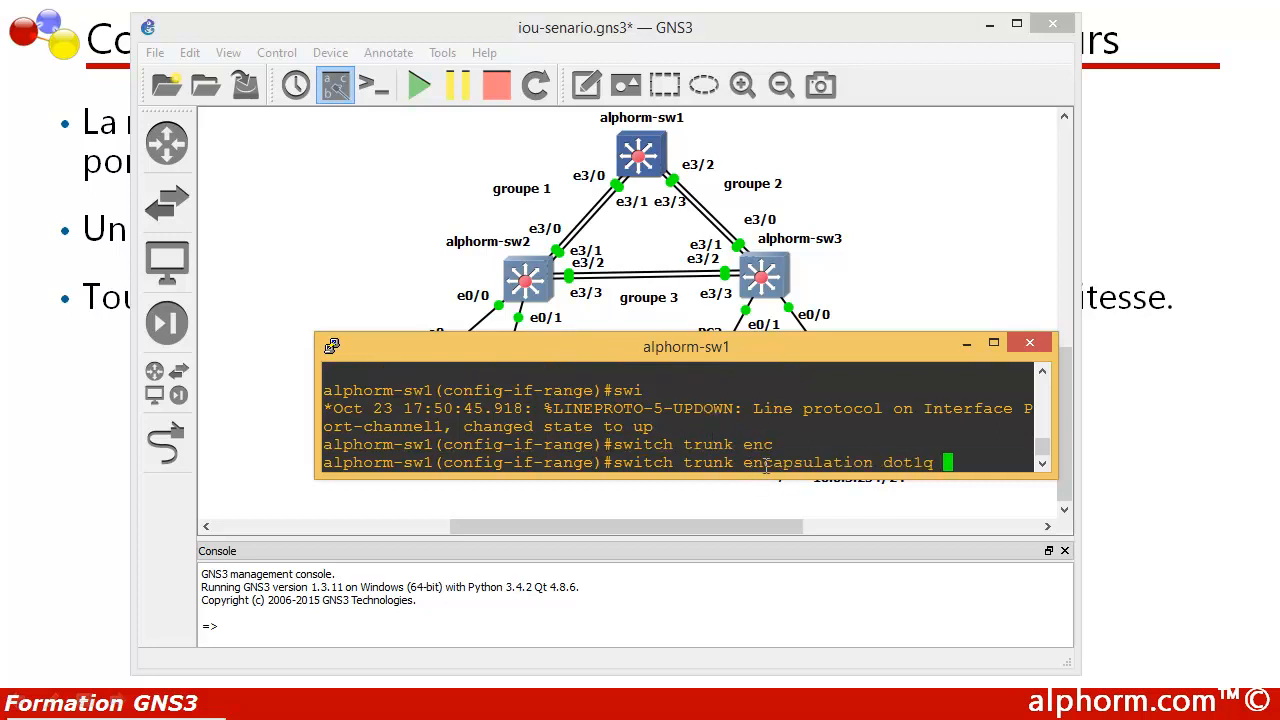
{"action": "double_click", "coordinate": [798, 460]}
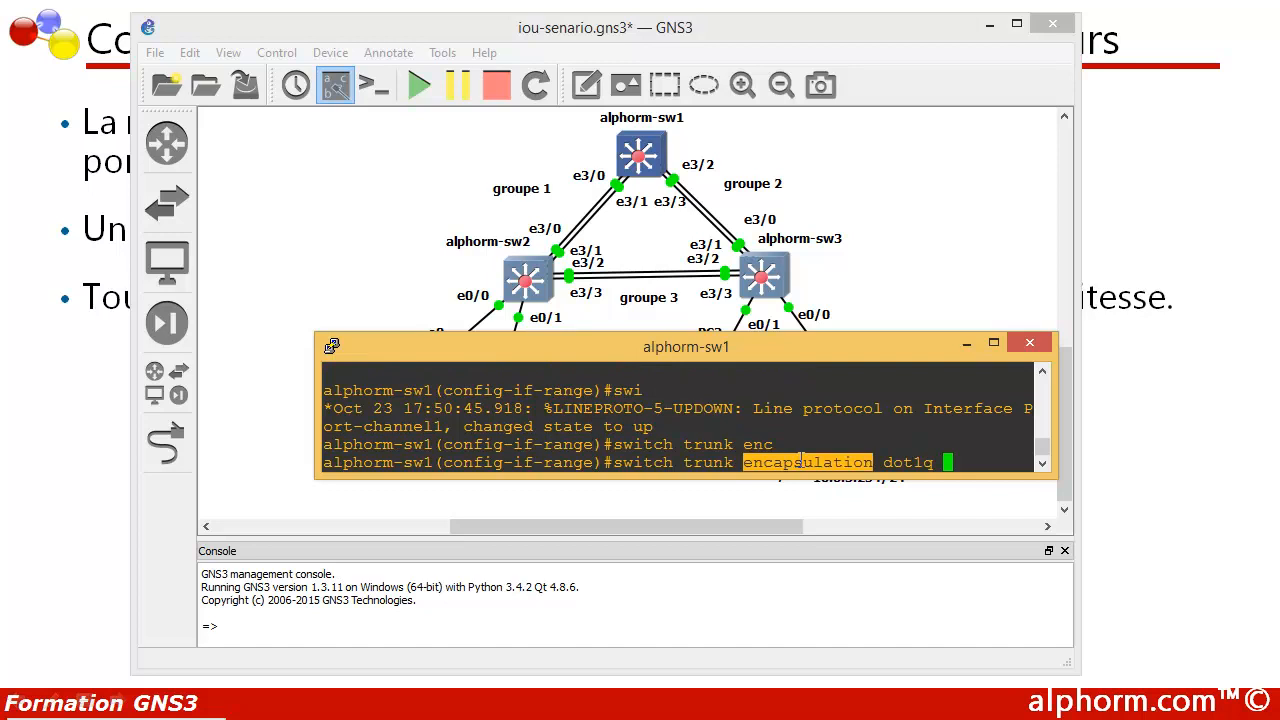
{"action": "double_click", "coordinate": [903, 462]}
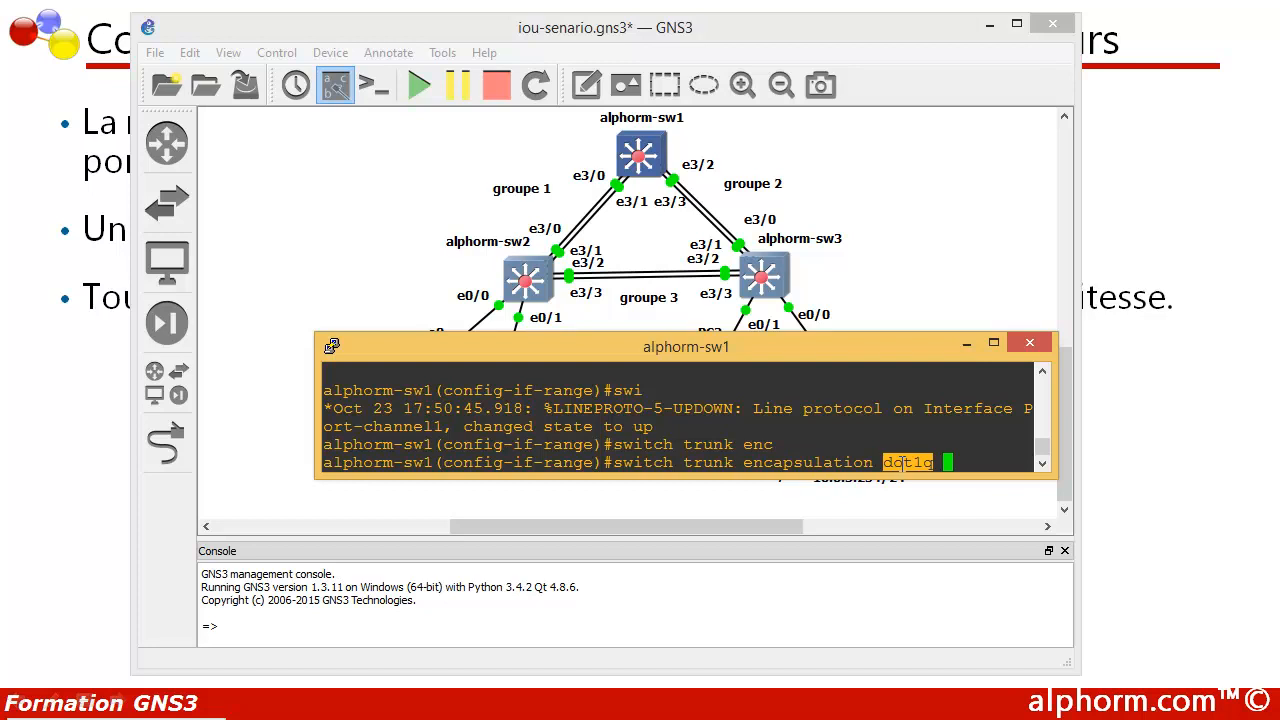
{"action": "left_click", "coordinate": [935, 463]}
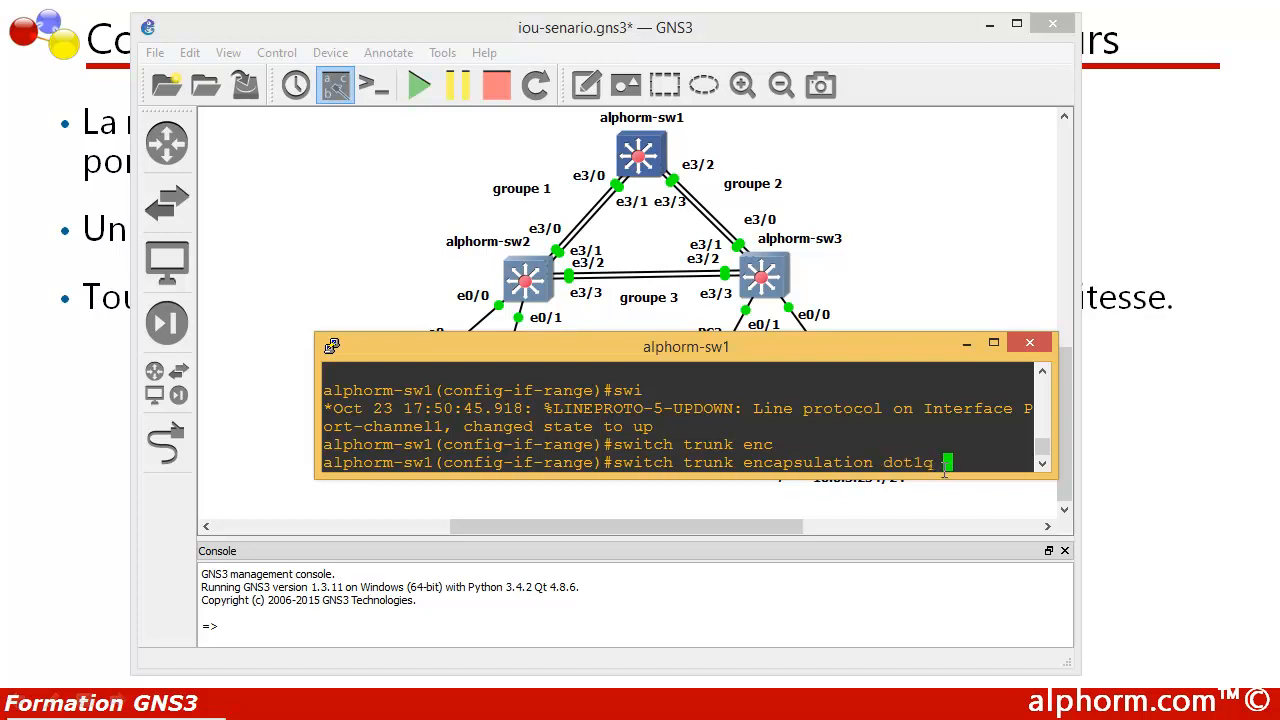
{"action": "key", "text": "Return"}
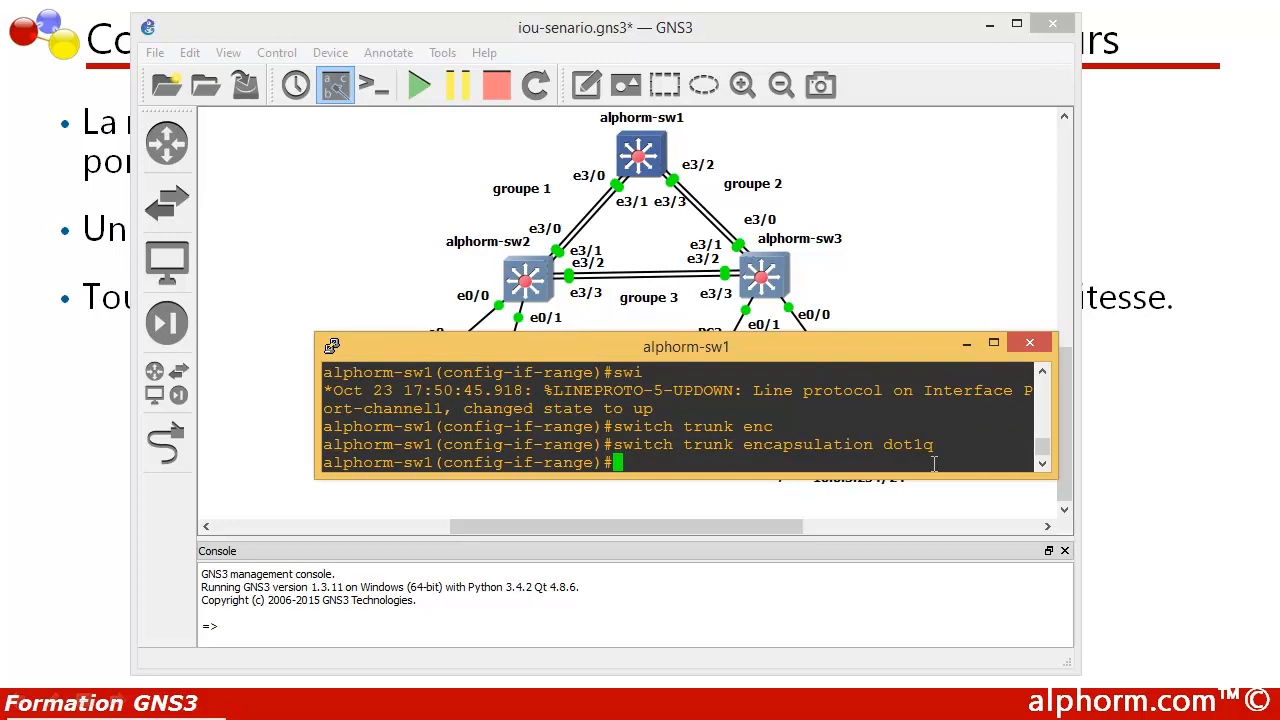
Set the switchport mode of interfaces e 3/0-1 on alphorm-sw1 to trunk
{"action": "type", "text": "siwt"}
{"action": "key", "text": "BackSpace"}
{"action": "key", "text": "BackSpace"}
{"action": "key", "text": "BackSpace"}
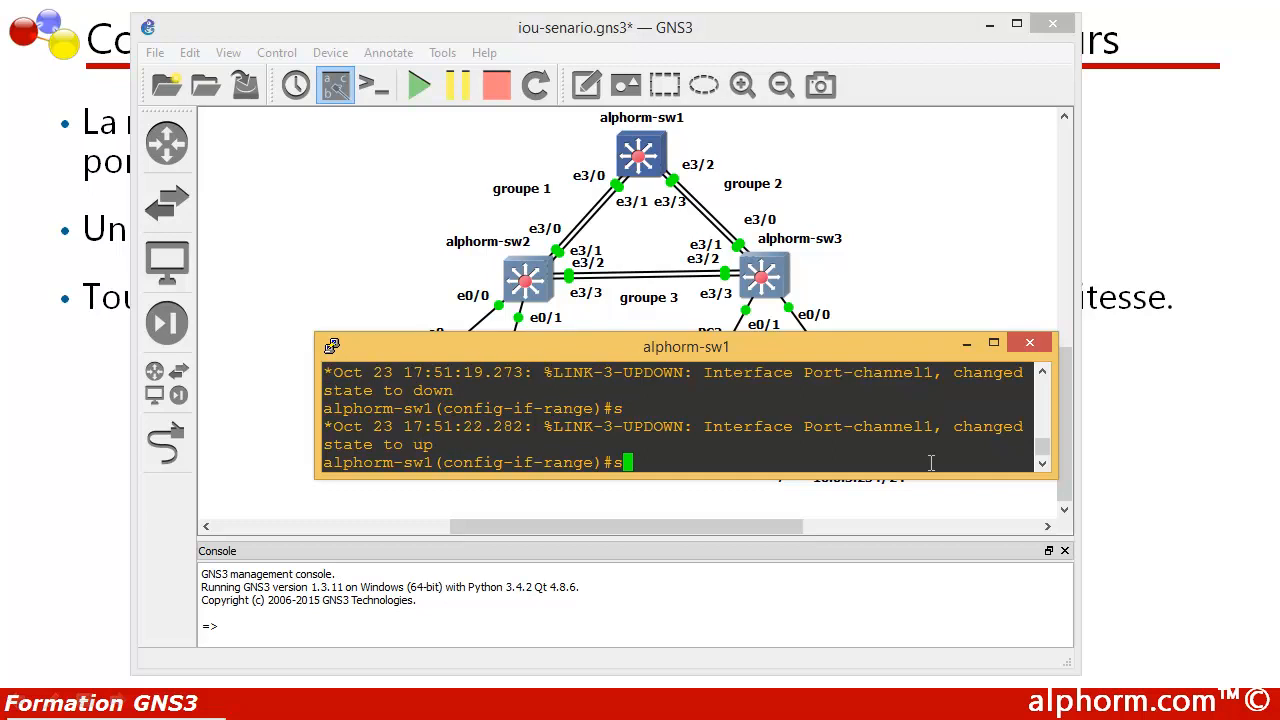
{"action": "type", "text": "witch mode trunk"}
{"action": "key", "text": "Return"}
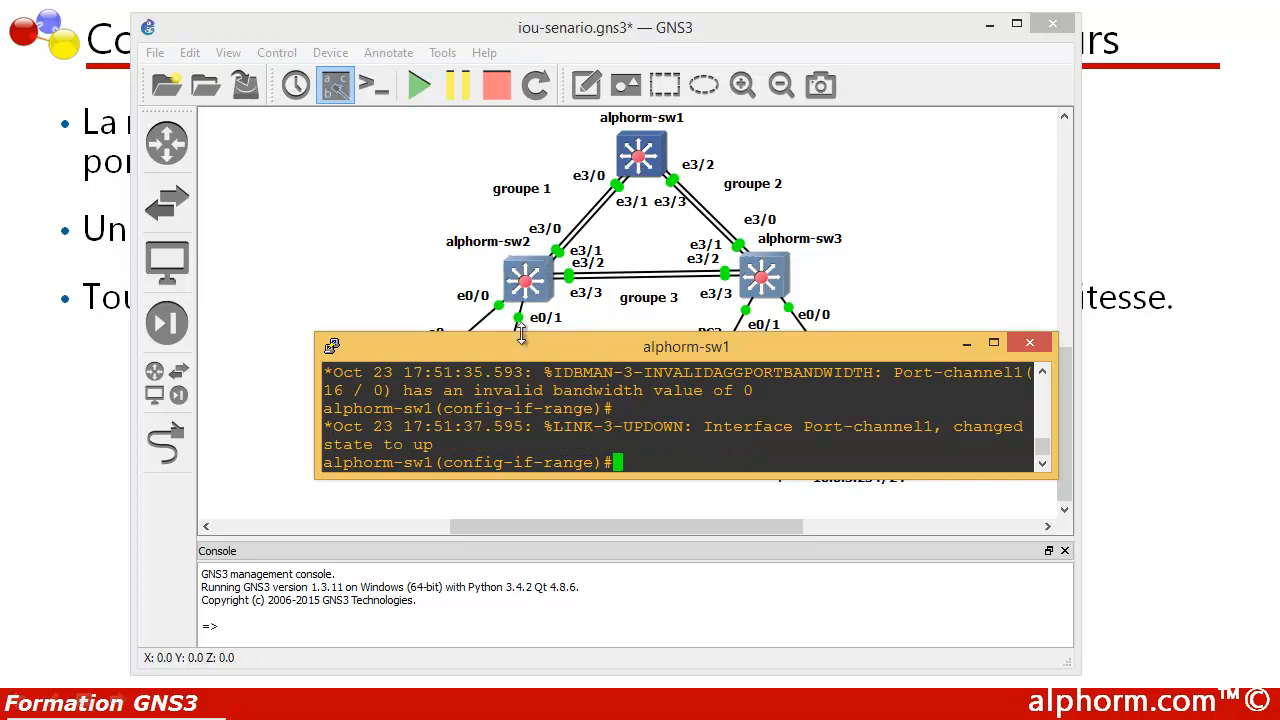
{"action": "left_click_drag", "start_coordinate": [425, 340], "coordinate": [513, 346]}
{"action": "key", "text": "Return"}
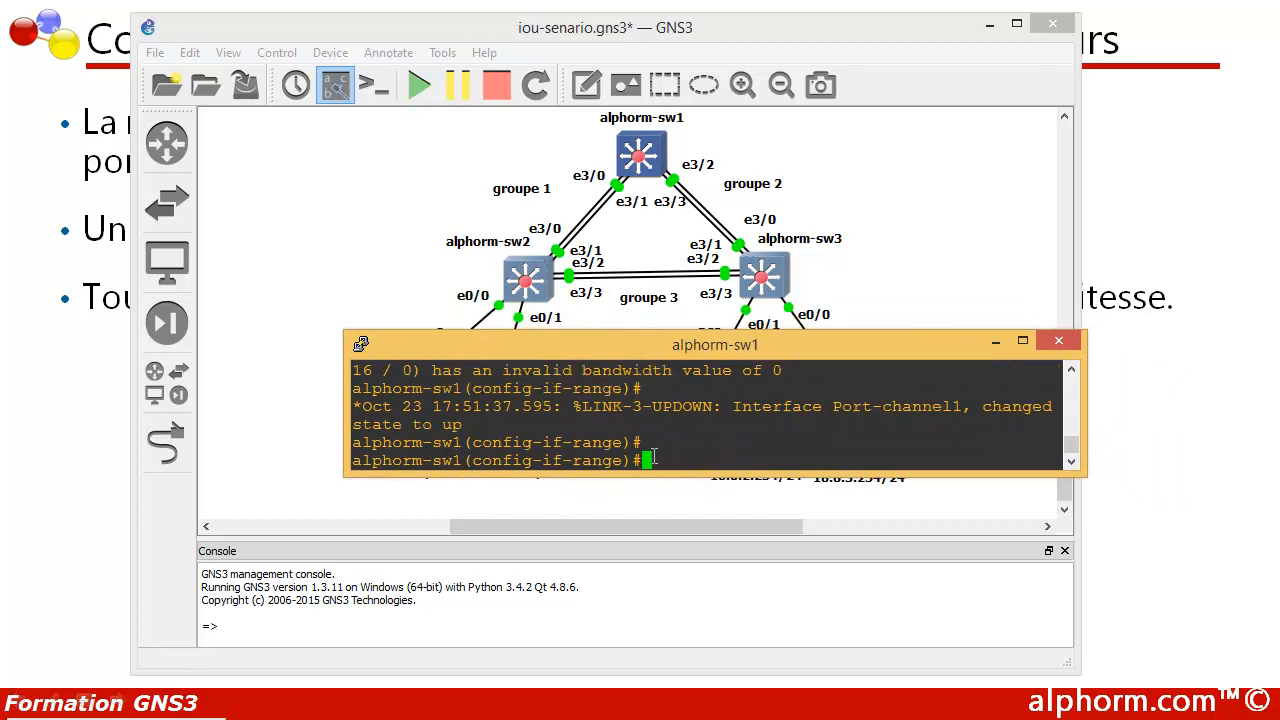
Exit the current interface range on alphorm-sw1 and select the interface range e 3/2-3
{"action": "type", "text": "exit"}
{"action": "key", "text": "Return"}
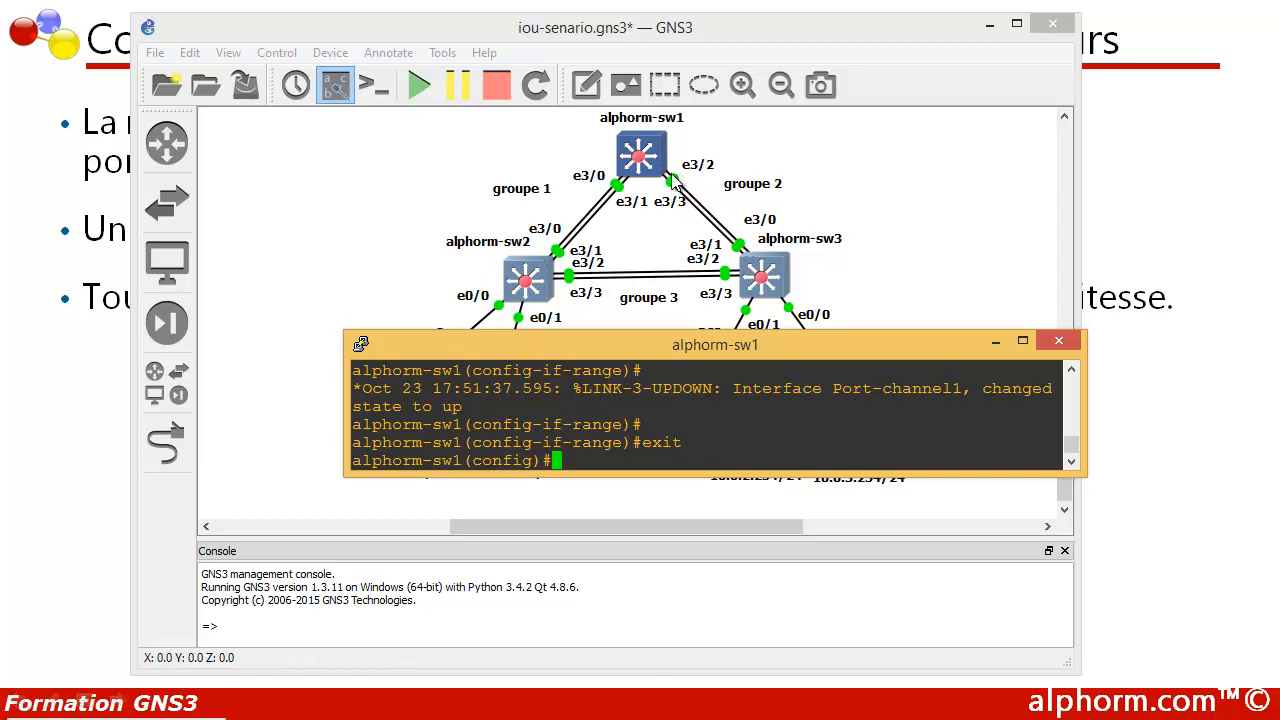
{"action": "type", "text": "in"}
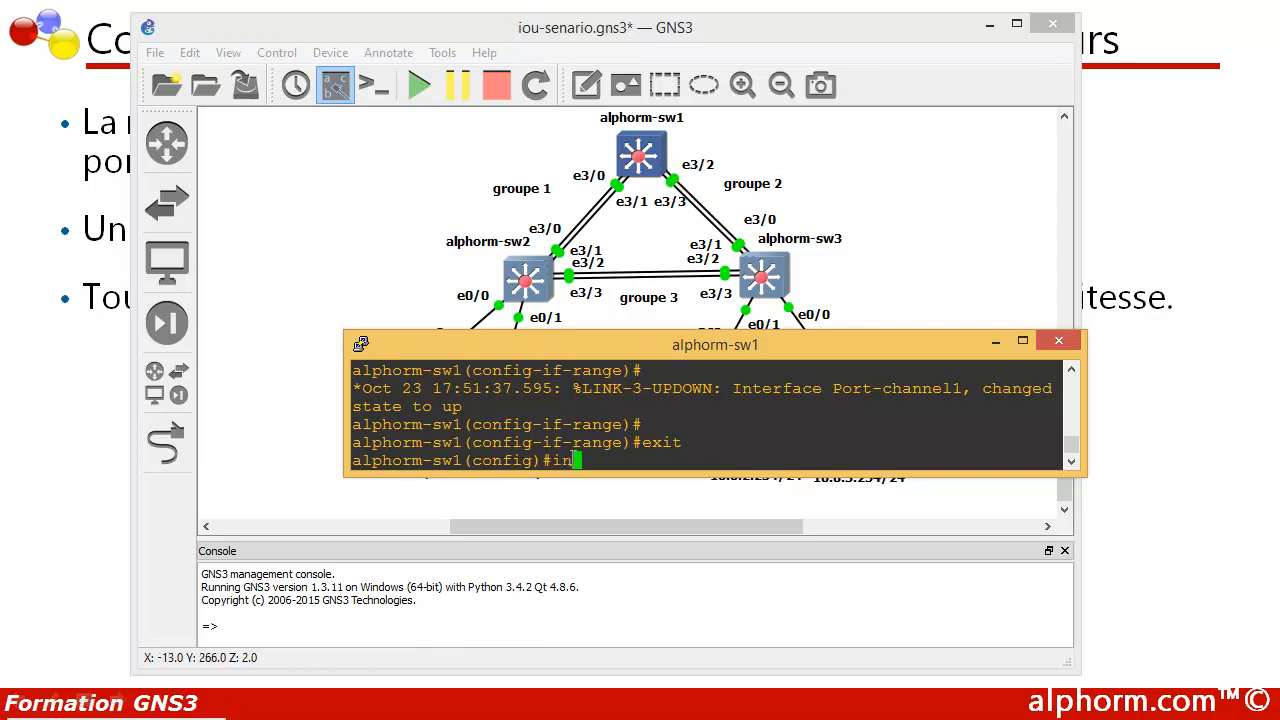
{"action": "type", "text": "terfc"}
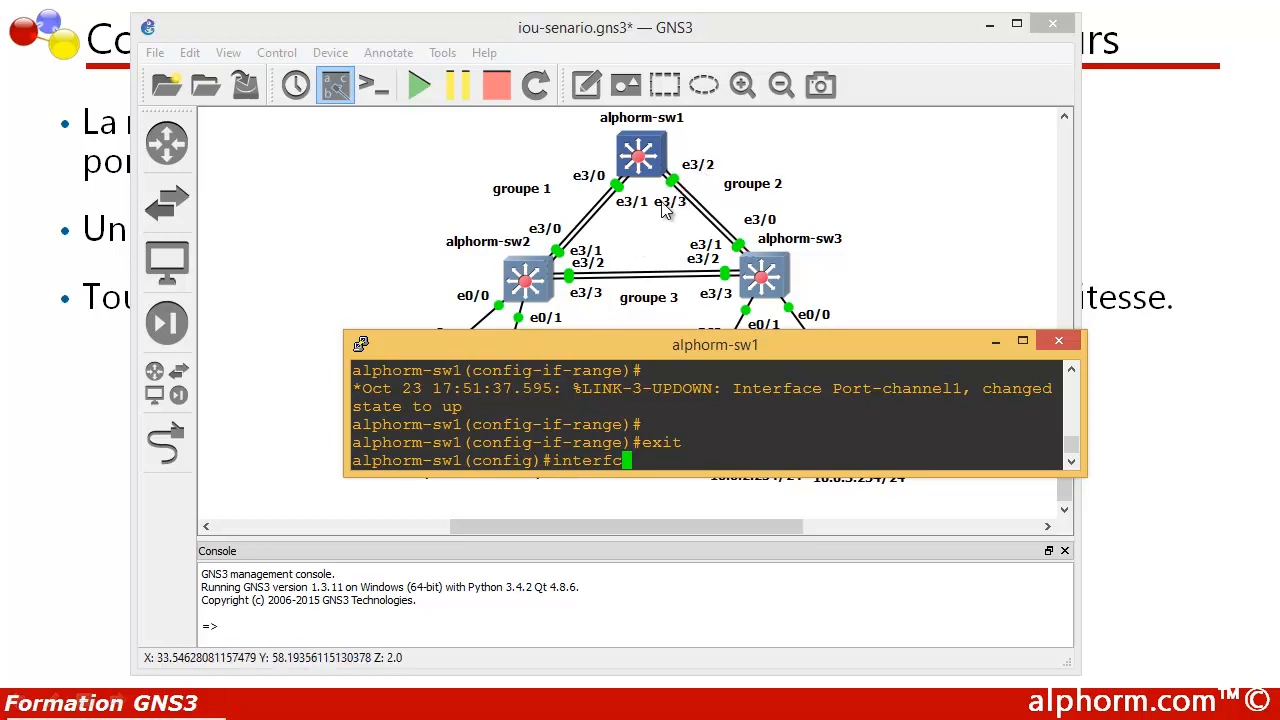
{"action": "type", "text": "e range "}
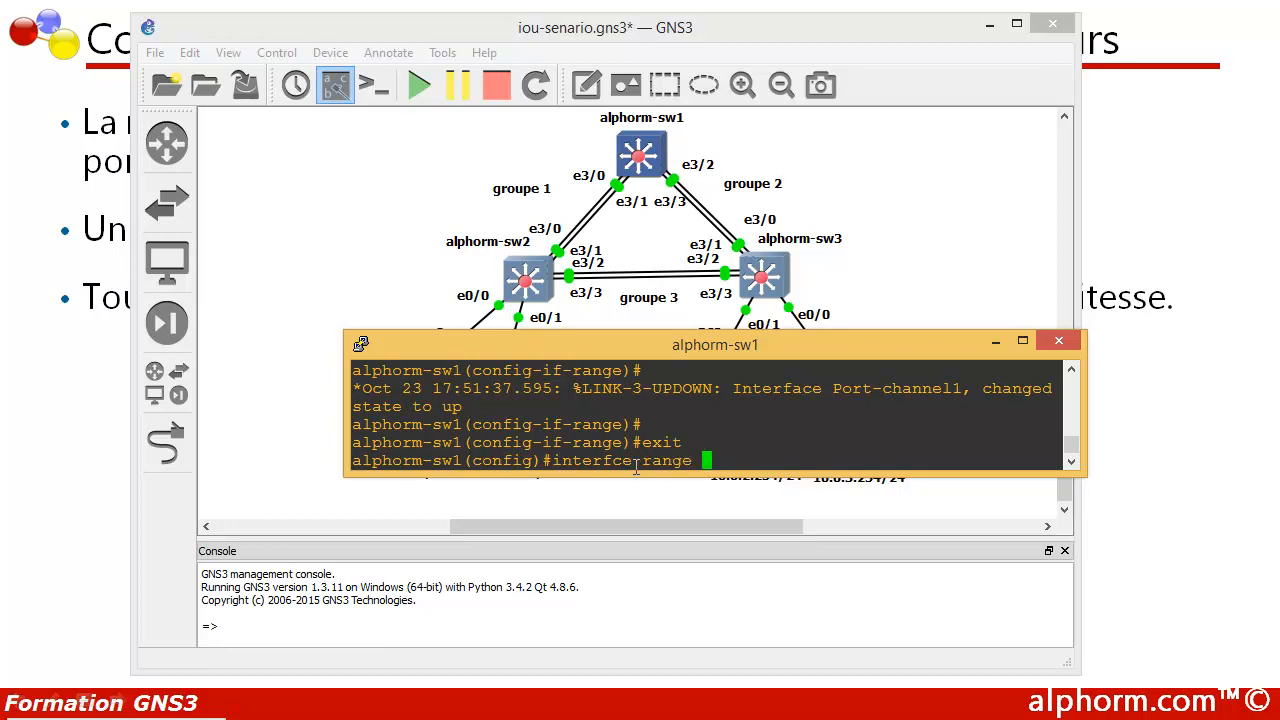
{"action": "type", "text": "e 3/2-3"}
{"action": "key", "text": "Return"}
{"action": "key", "text": "Up"}
{"action": "key", "text": "Left"}
{"action": "key", "text": "Left"}
{"action": "key", "text": "Left"}
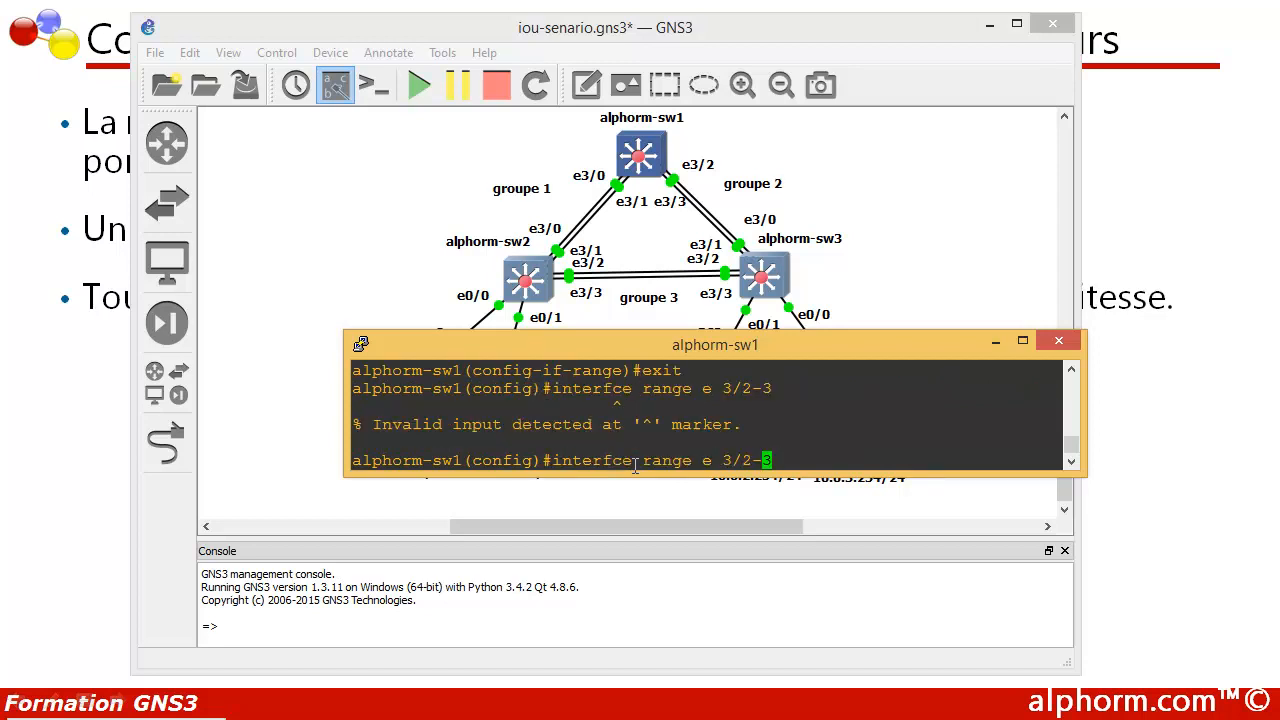
{"action": "key", "text": "Left"}
{"action": "key", "text": "Left"}
{"action": "key", "text": "Left"}
{"action": "key", "text": "Left"}
{"action": "key", "text": "Left"}
{"action": "key", "text": "Left"}
{"action": "key", "text": "Left"}
{"action": "key", "text": "Left"}
{"action": "key", "text": "Left"}
{"action": "key", "text": "Left"}
{"action": "key", "text": "Left"}
{"action": "key", "text": "Left"}
{"action": "key", "text": "Left"}
{"action": "type", "text": "ac"}
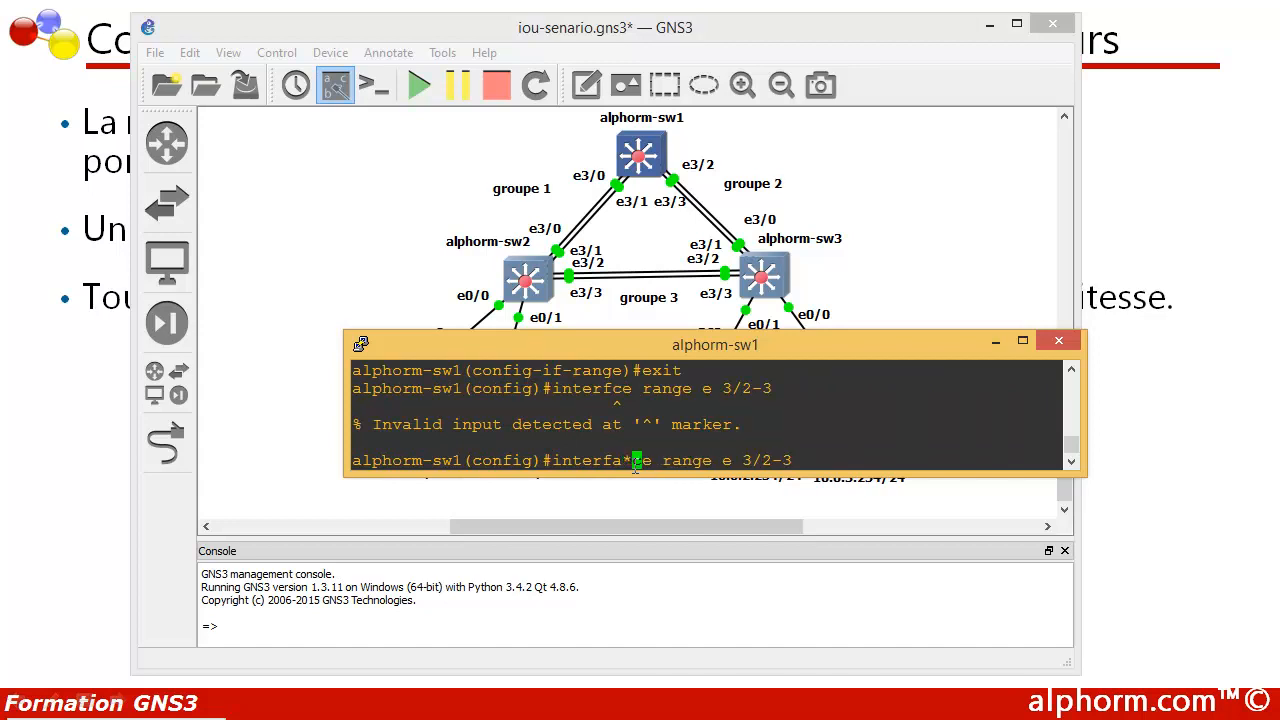
{"action": "key", "text": "Return"}
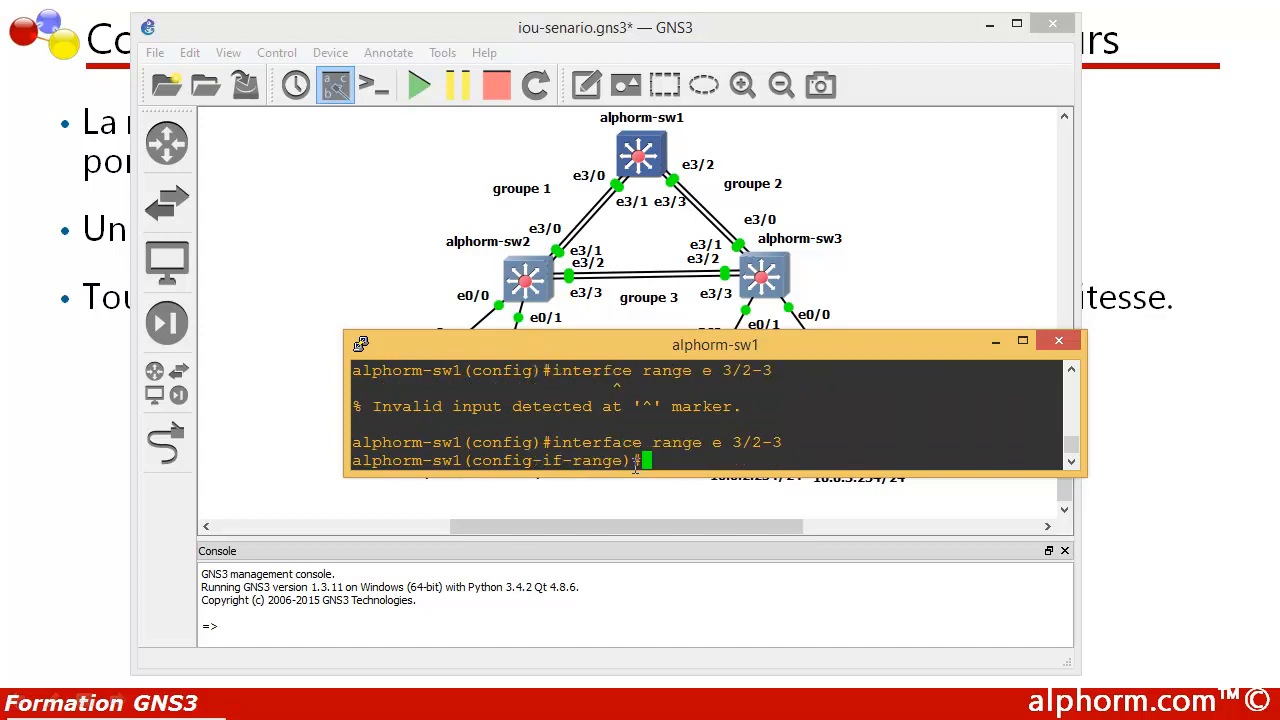
Assign interfaces e 3/2-3 of alphorm-sw1 to channel-group 2 with mode on
{"action": "type", "text": "chn"}
{"action": "key", "text": "BackSpace"}
{"action": "type", "text": "annel-group "}
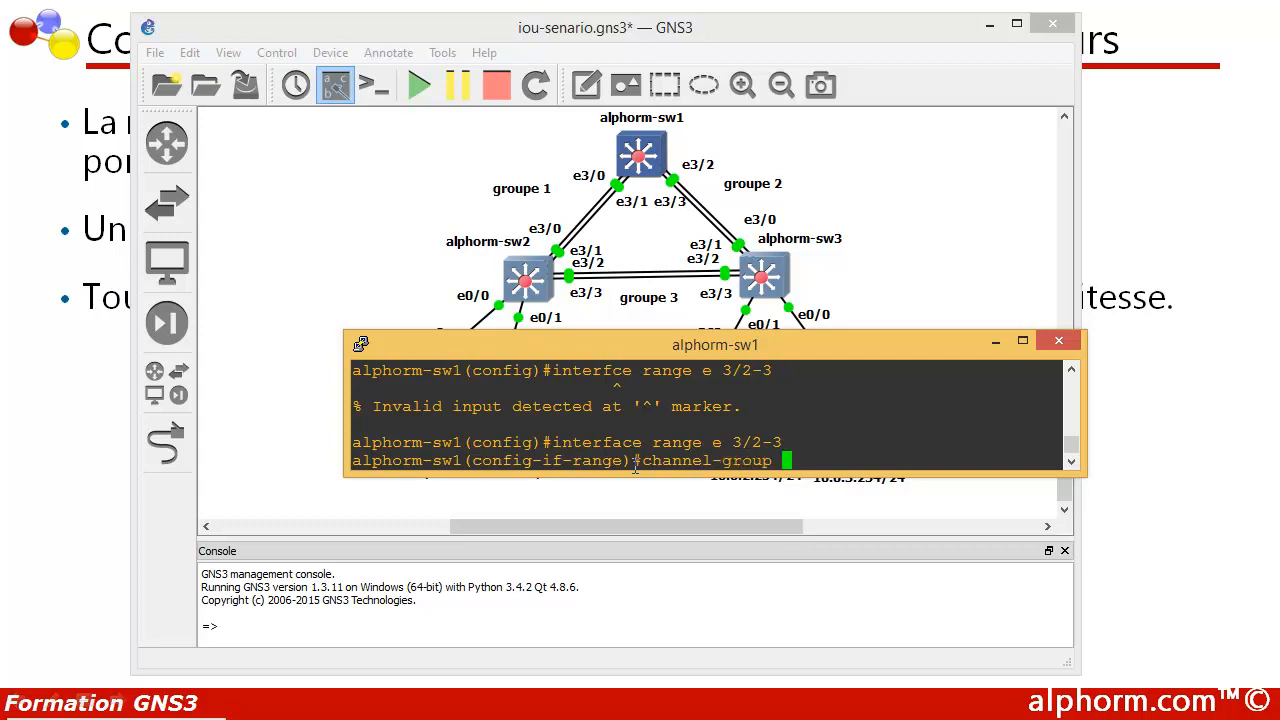
{"action": "type", "text": "2 mode "}
{"action": "type", "text": "on"}
{"action": "key", "text": "Return"}
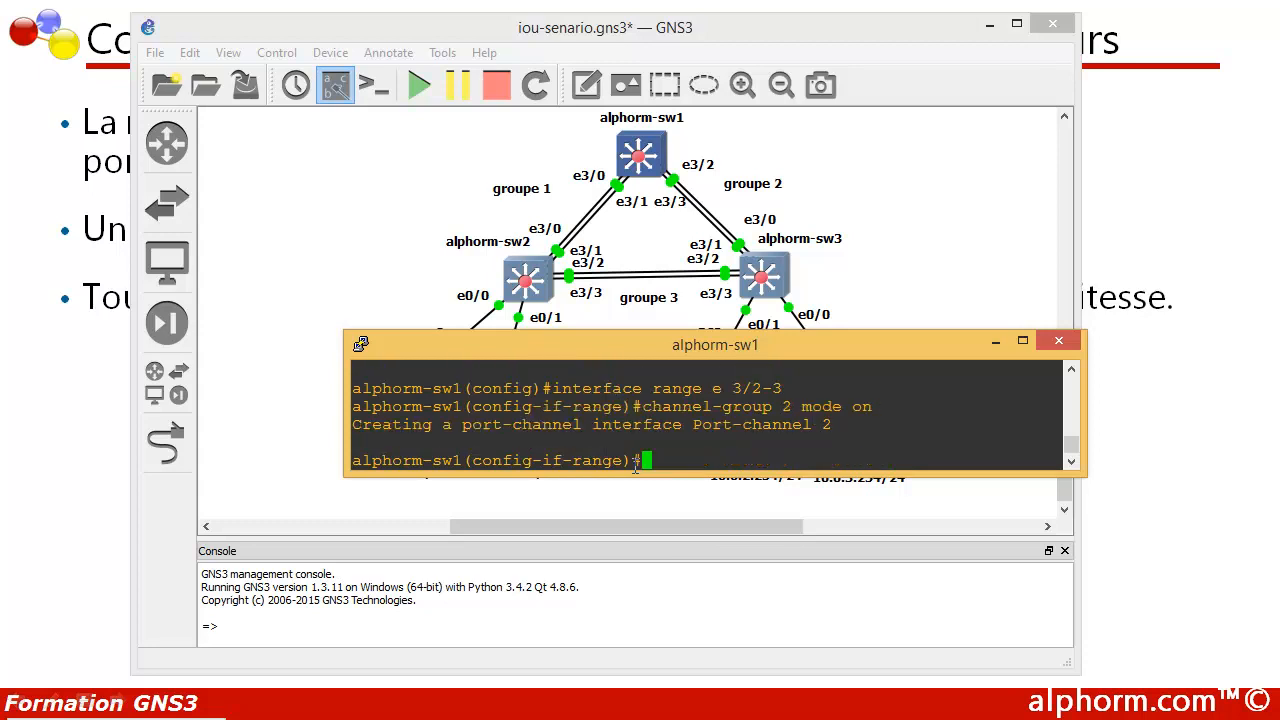
Set the trunk encapsulation of interfaces e 3/2-3 on alphorm-sw1 to dot1q
{"action": "key", "text": "Up"}
{"action": "key", "text": "Up"}
{"action": "key", "text": "Up"}
{"action": "key", "text": "Up"}
{"action": "key", "text": "Up"}
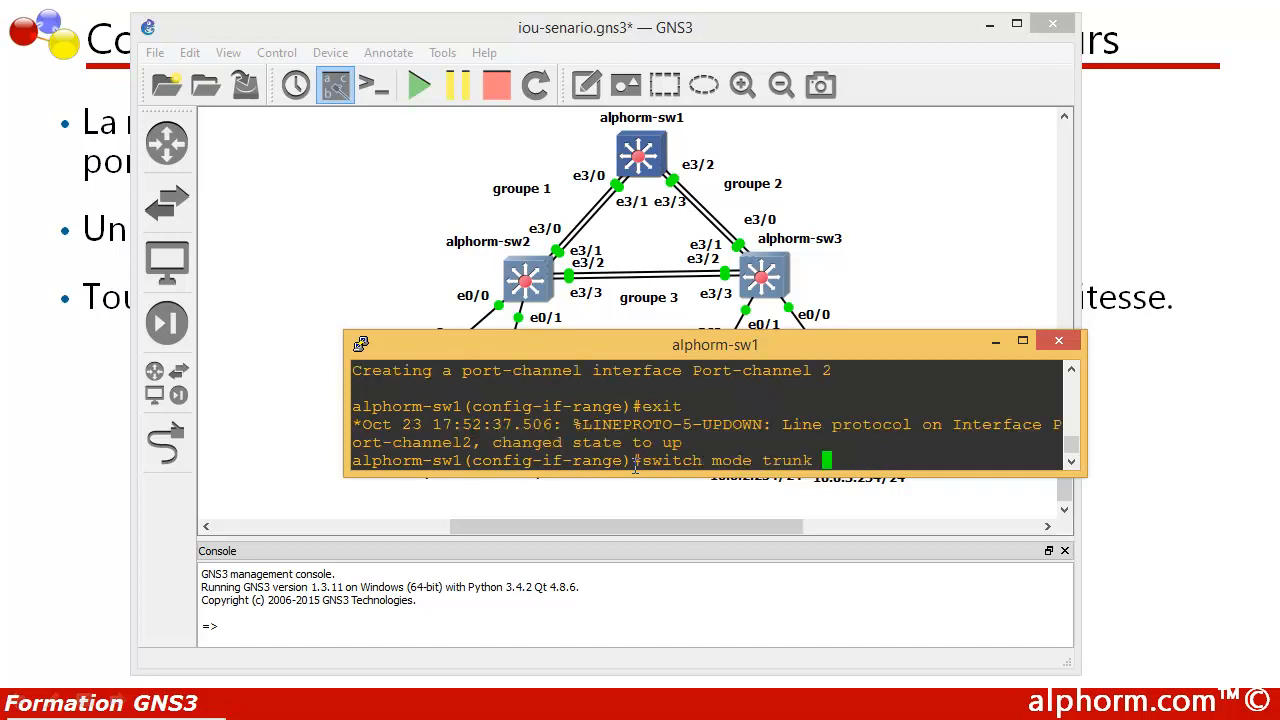
{"action": "key", "text": "Up"}
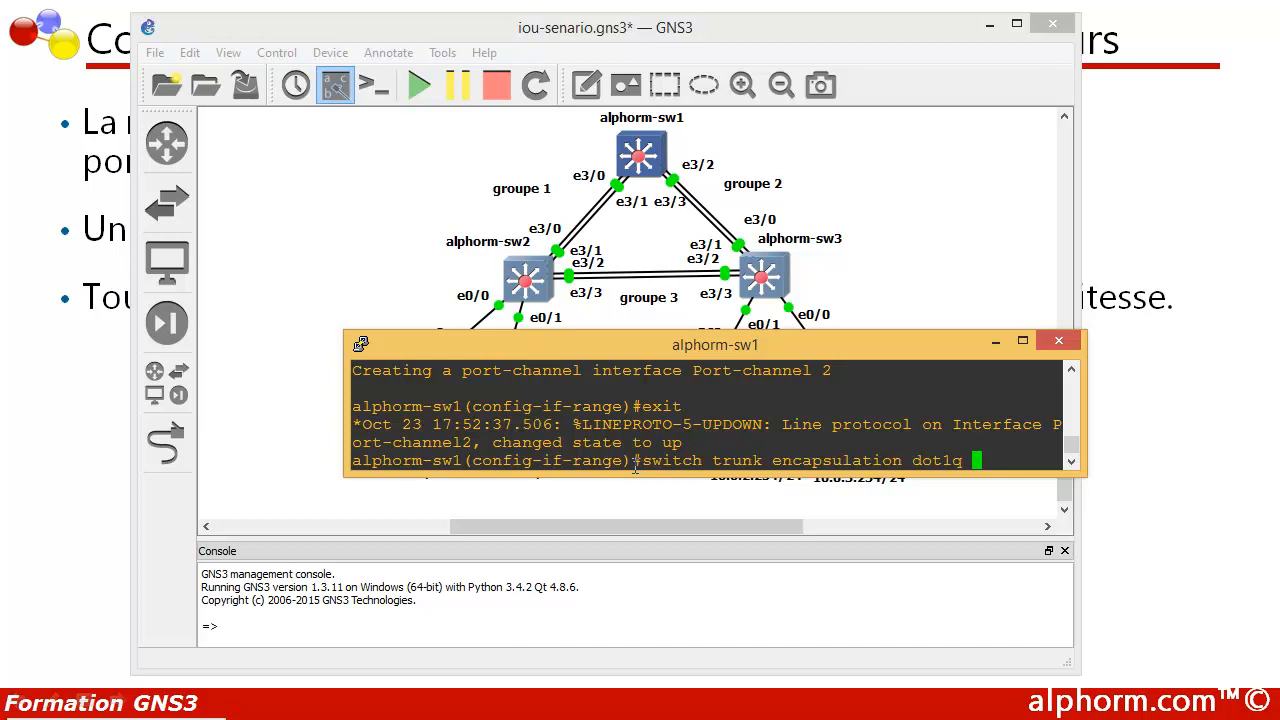
{"action": "key", "text": "Return"}
Set the switchport mode of interfaces e 3/2-3 on alphorm-sw1 to trunk
{"action": "type", "text": "switch"}
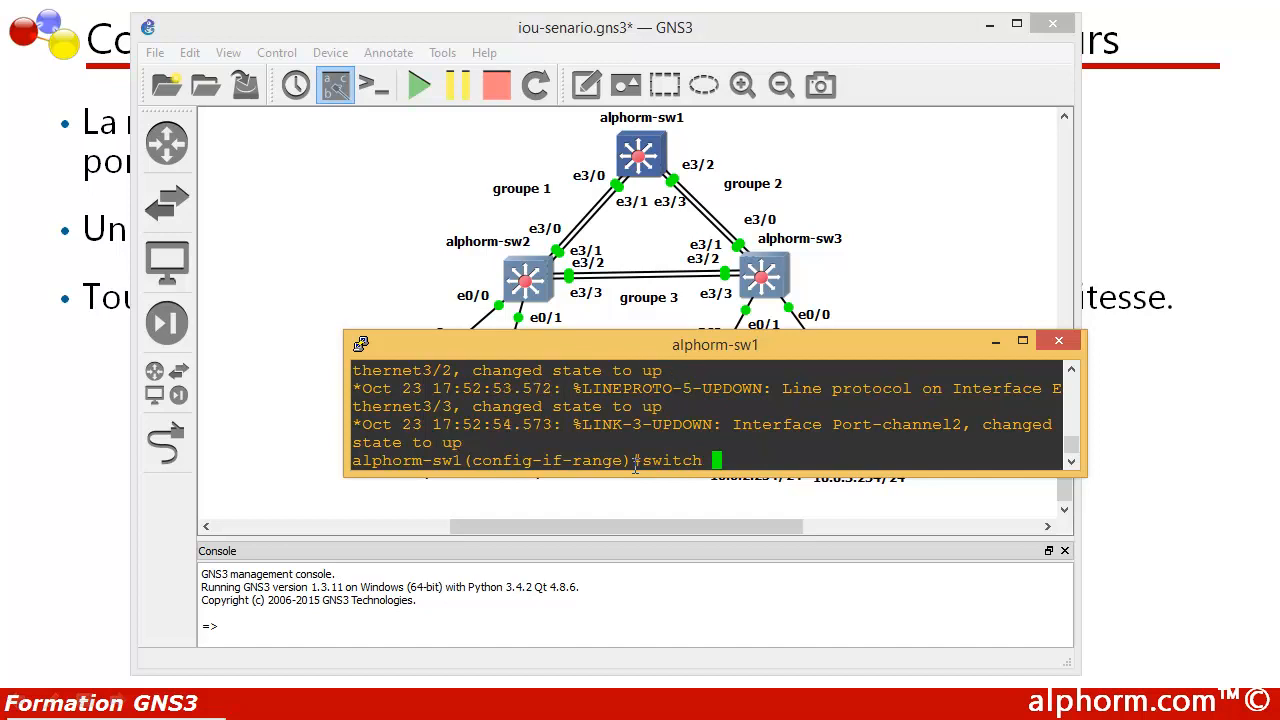
{"action": "type", "text": "mode trunk"}
{"action": "key", "text": "Return"}
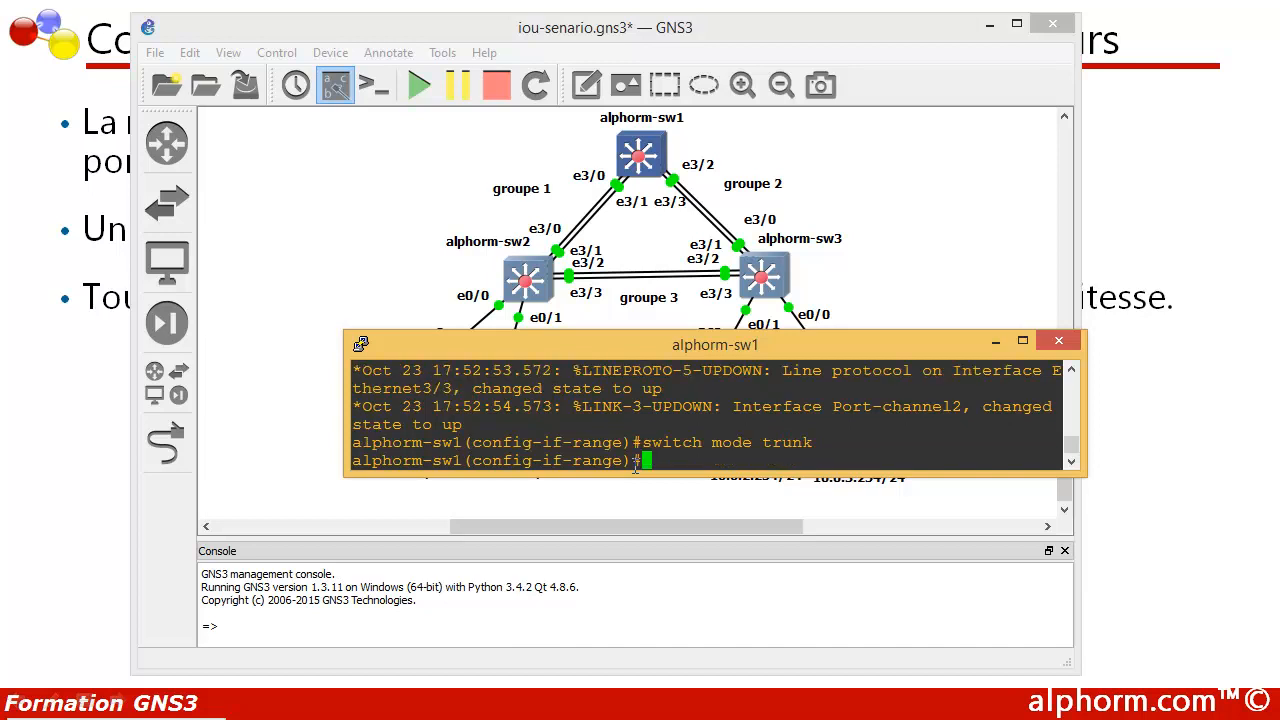
Exit the interface range and global configuration modes on alphorm-sw1 to return to the privileged prompt
{"action": "type", "text": "exit"}
{"action": "key", "text": "Return"}
{"action": "type", "text": "exit"}
{"action": "key", "text": "Return"}
{"action": "key", "text": "Return"}
{"action": "key", "text": "Return"}
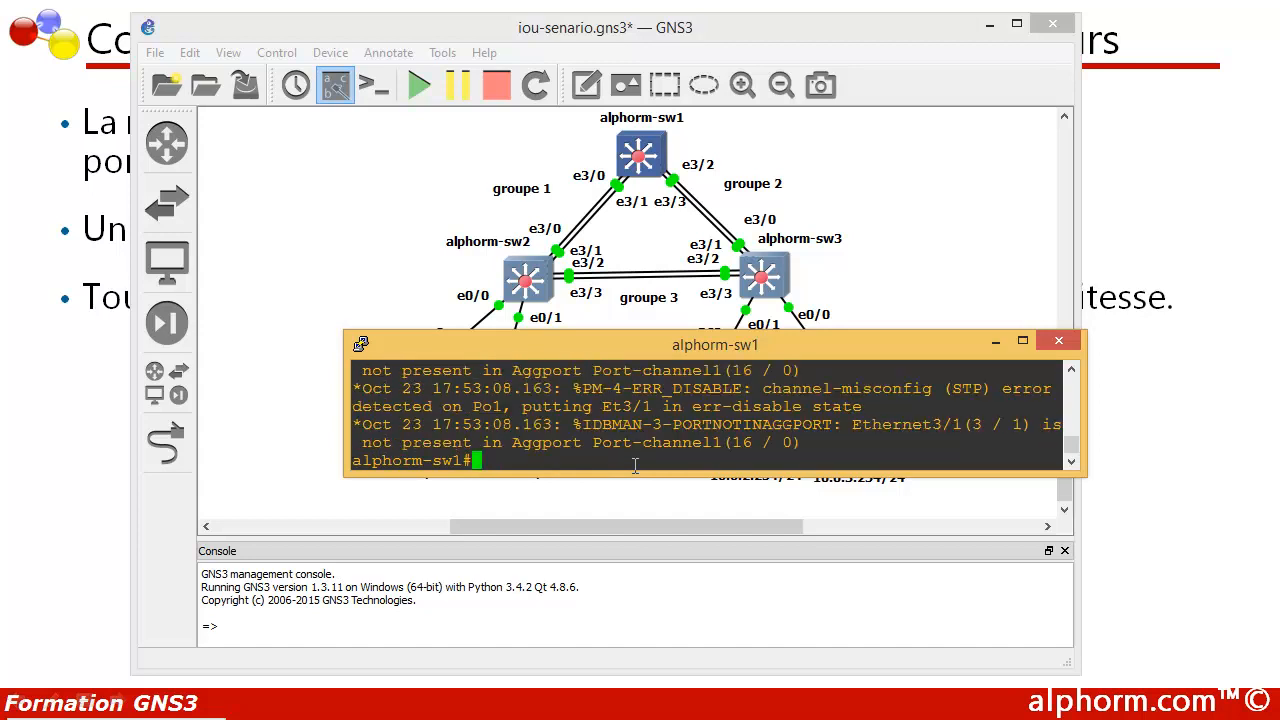
Display the EtherChannel summary on alphorm-sw1 with the show etherchannel summary command
{"action": "type", "text": "s"}
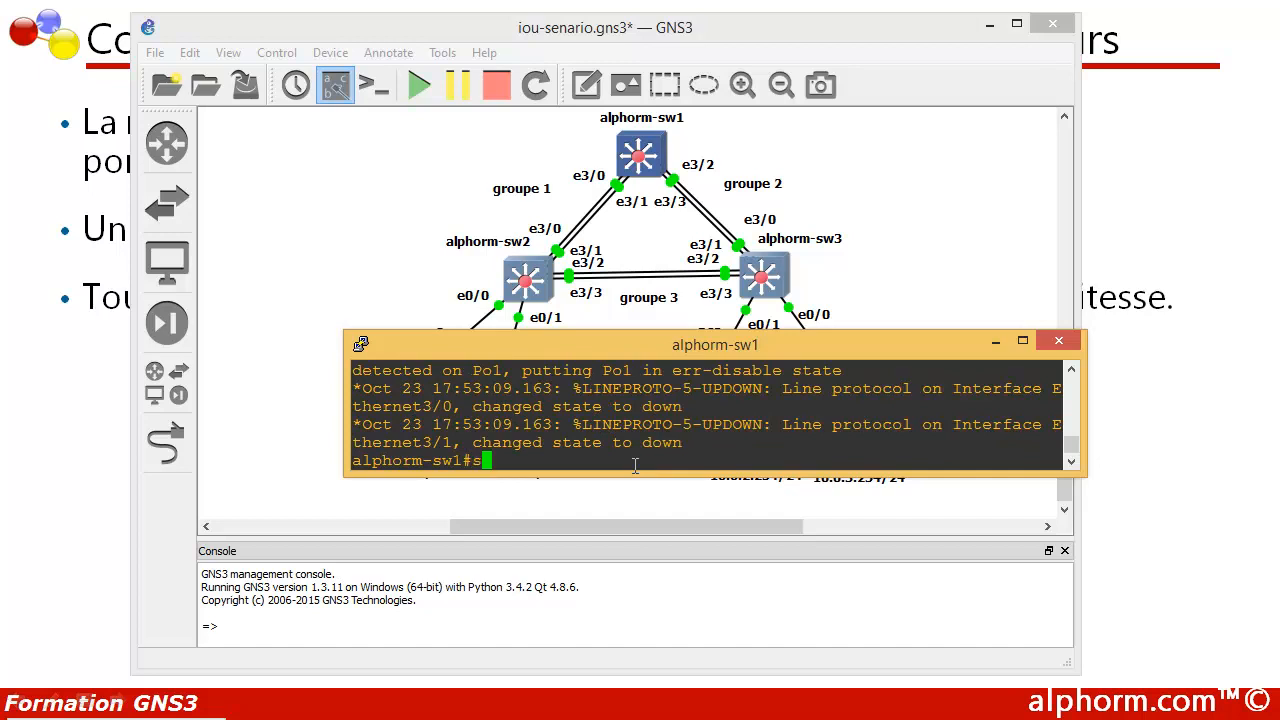
{"action": "type", "text": "how ether"}
{"action": "key", "text": "Tab"}
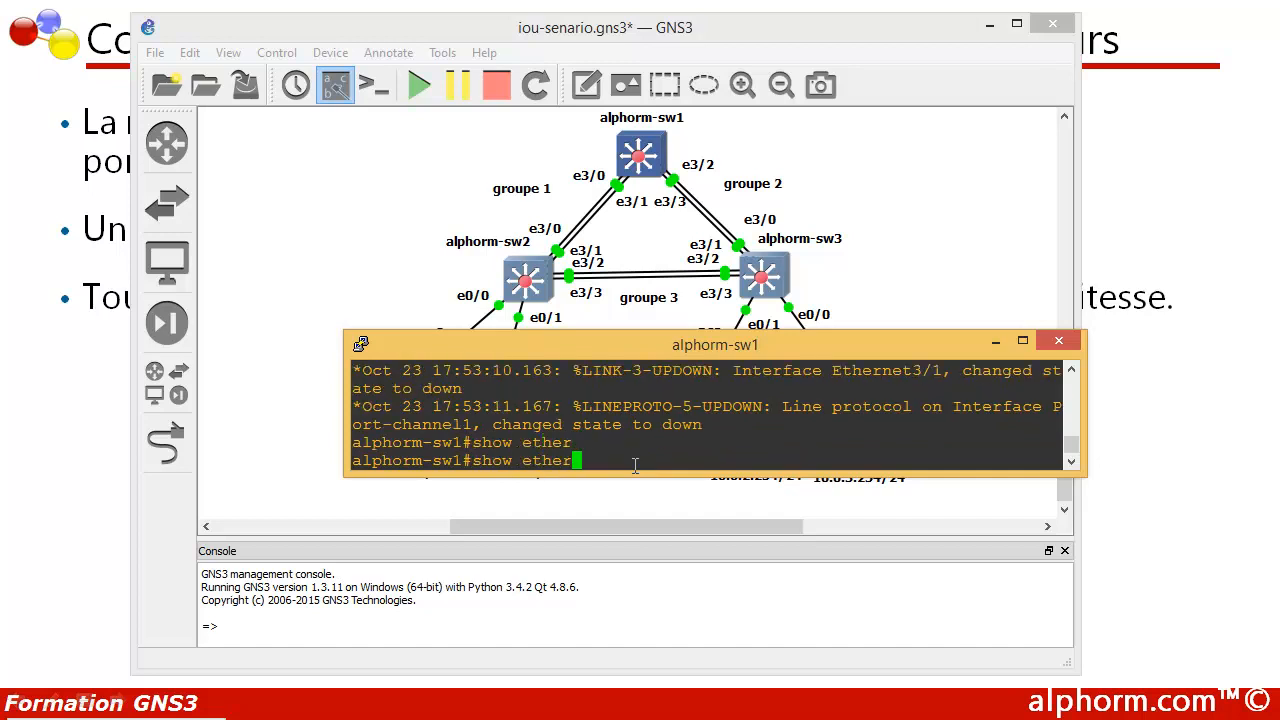
{"action": "type", "text": "chaz"}
{"action": "key", "text": "BackSpace"}
{"action": "type", "text": "n"}
{"action": "key", "text": "Tab"}
{"action": "type", "text": "summary"}
{"action": "key", "text": "Return"}
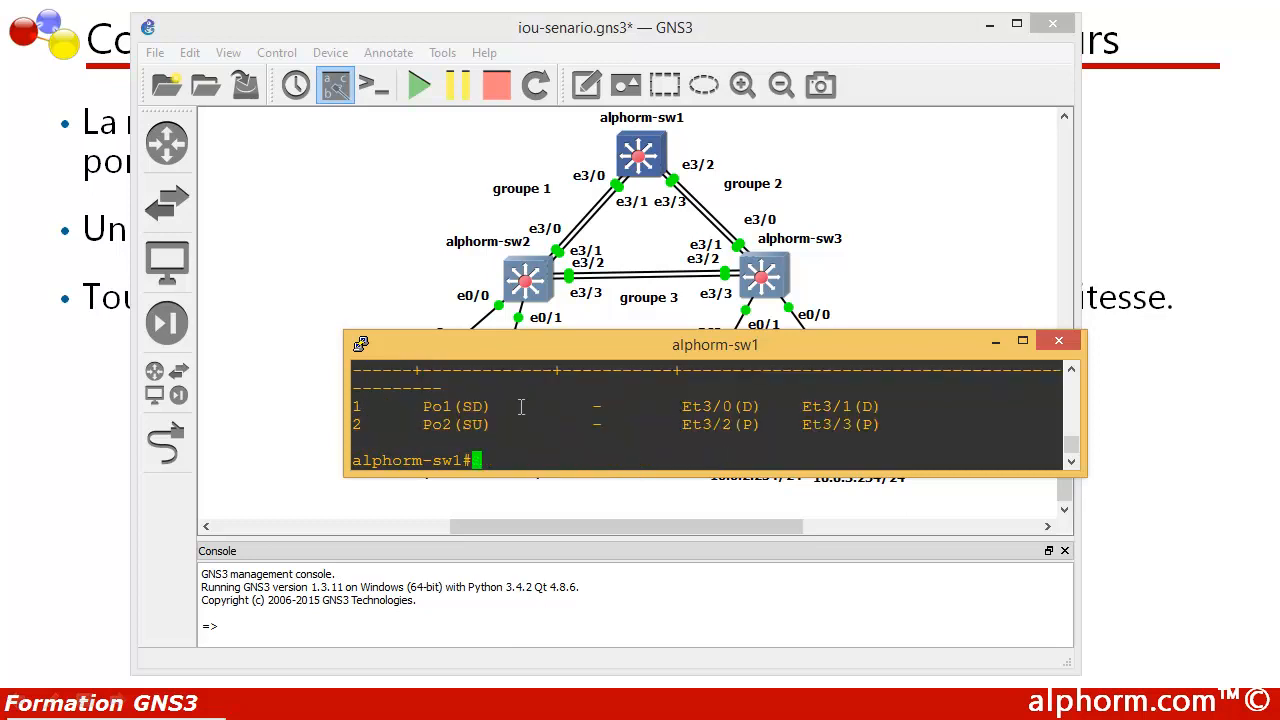
Examine the group numbers and member ports of both port-channels in the EtherChannel summary against the topology
{"action": "scroll", "coordinate": [520, 406], "scroll_direction": "up", "scroll_amount": 1}
{"action": "scroll", "coordinate": [488, 406], "scroll_direction": "down", "scroll_amount": 1}
{"action": "left_click_drag", "start_coordinate": [368, 405], "coordinate": [351, 406]}
{"action": "left_click", "coordinate": [675, 403]}
{"action": "left_click_drag", "start_coordinate": [678, 406], "coordinate": [845, 402]}
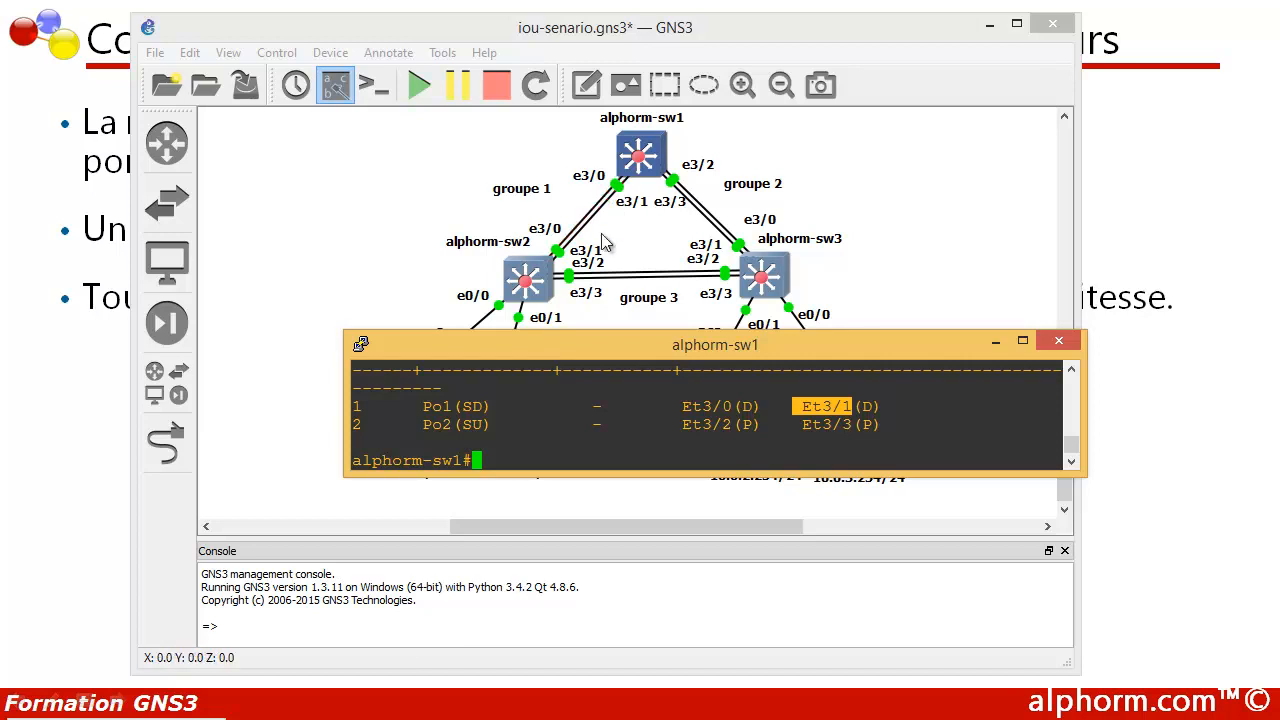
{"action": "left_click_drag", "start_coordinate": [379, 427], "coordinate": [348, 426]}
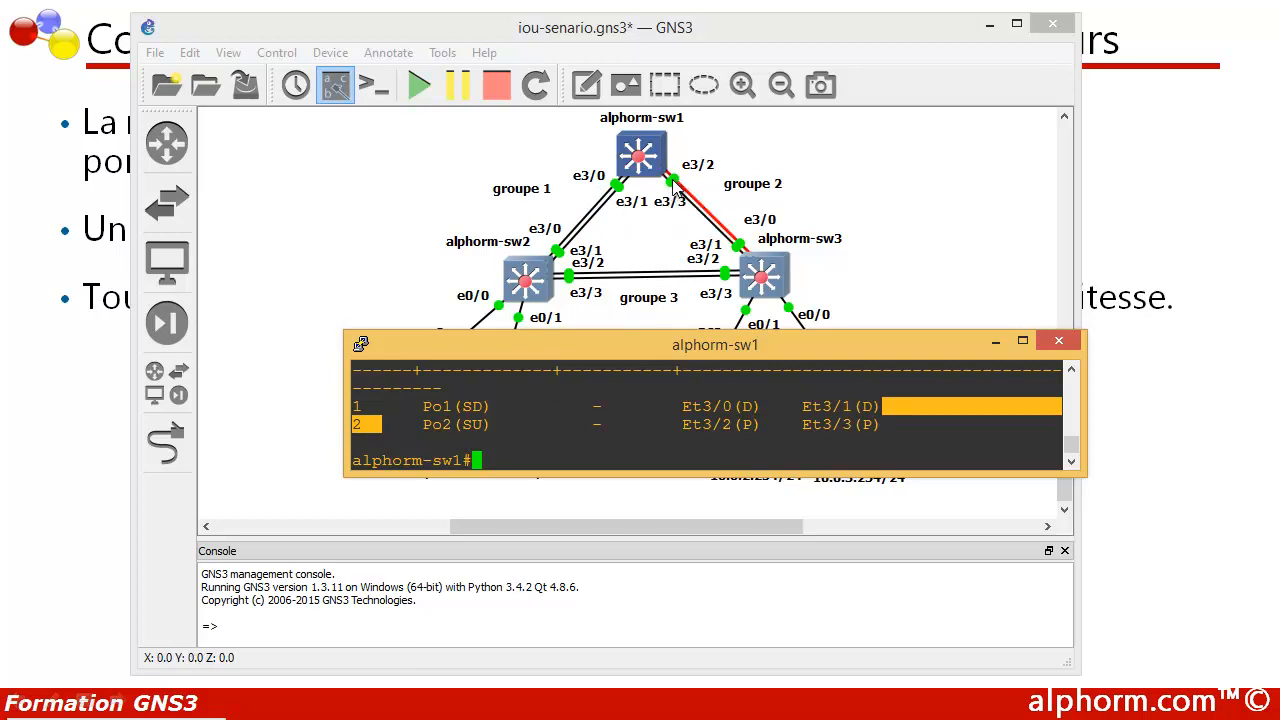
{"action": "left_click", "coordinate": [678, 422]}
{"action": "left_click_drag", "start_coordinate": [679, 422], "coordinate": [874, 430]}
{"action": "left_click", "coordinate": [872, 431]}
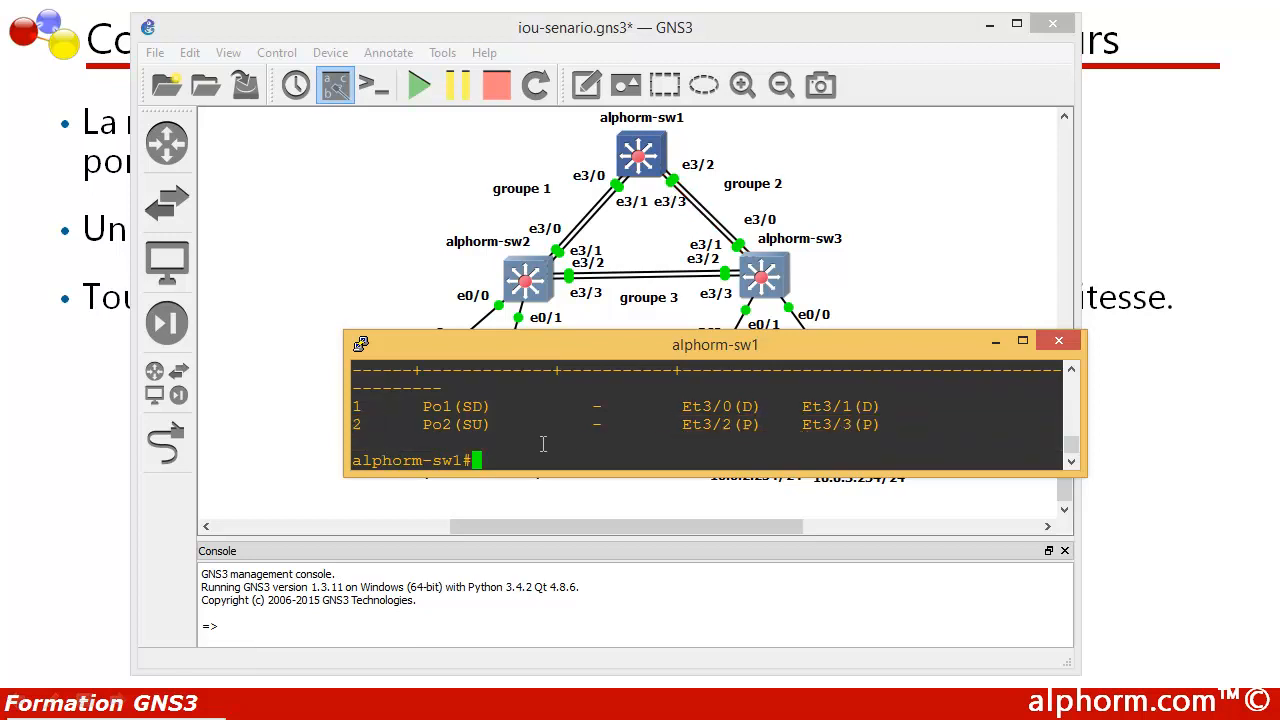
{"action": "key", "text": "Return"}
{"action": "key", "text": "Return"}
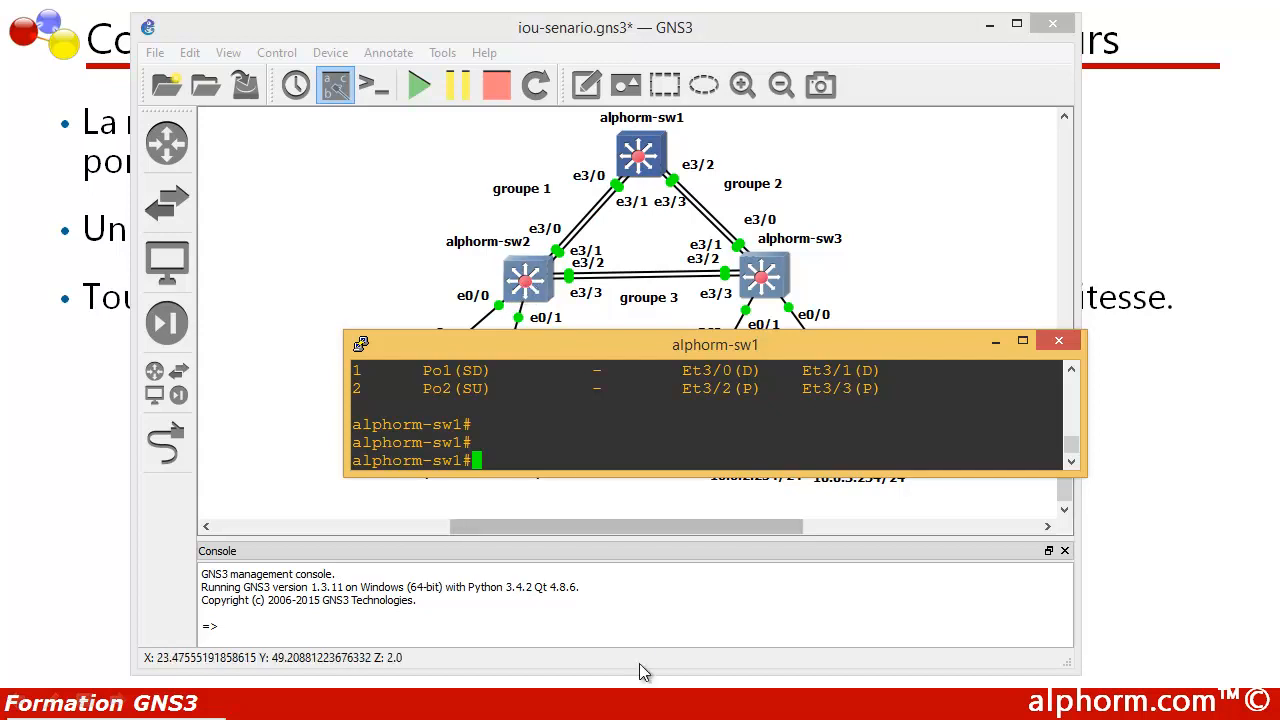
Open the console of alphorm-sw2, move its window below the three switches and make it narrower
{"action": "right_click", "coordinate": [514, 273]}
{"action": "left_click", "coordinate": [556, 352]}
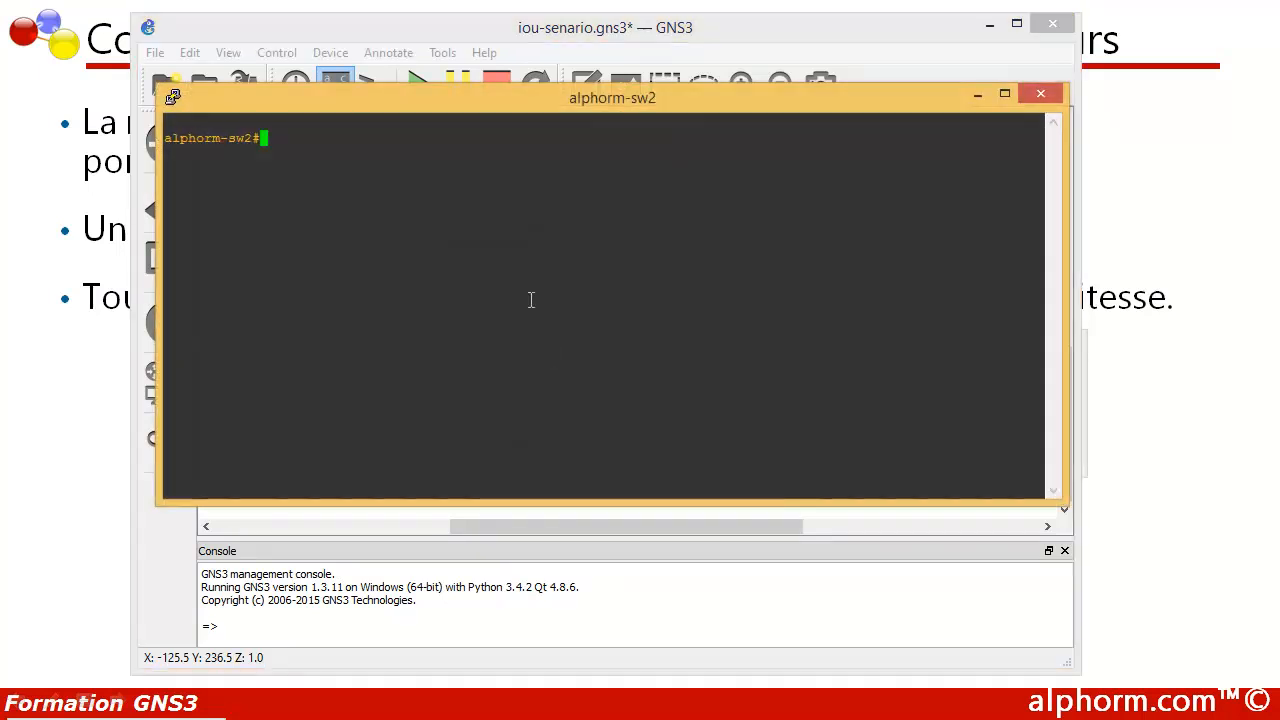
{"action": "left_click_drag", "start_coordinate": [451, 86], "coordinate": [574, 389]}
{"action": "left_click_drag", "start_coordinate": [1159, 480], "coordinate": [984, 480]}
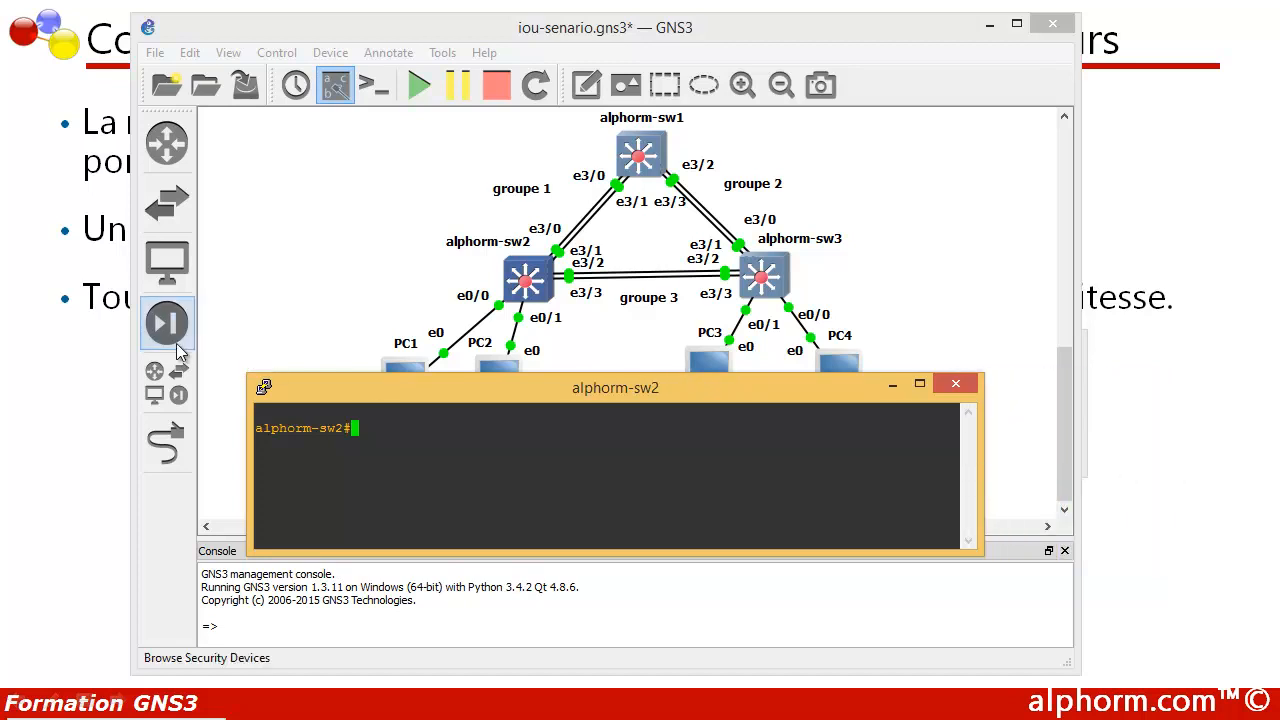
Set the terminal font of the alphorm-sw2 console to Courier New, 12-point, and apply the setting
{"action": "left_click", "coordinate": [263, 388]}
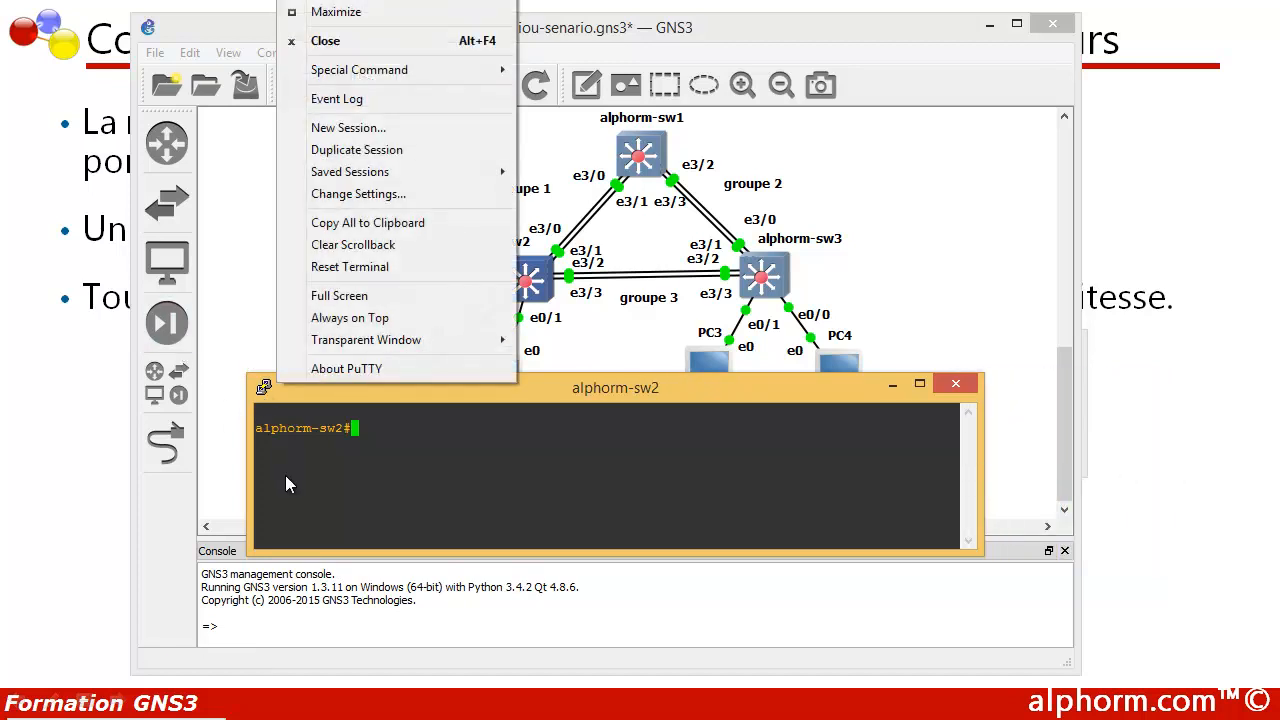
{"action": "left_click", "coordinate": [343, 200]}
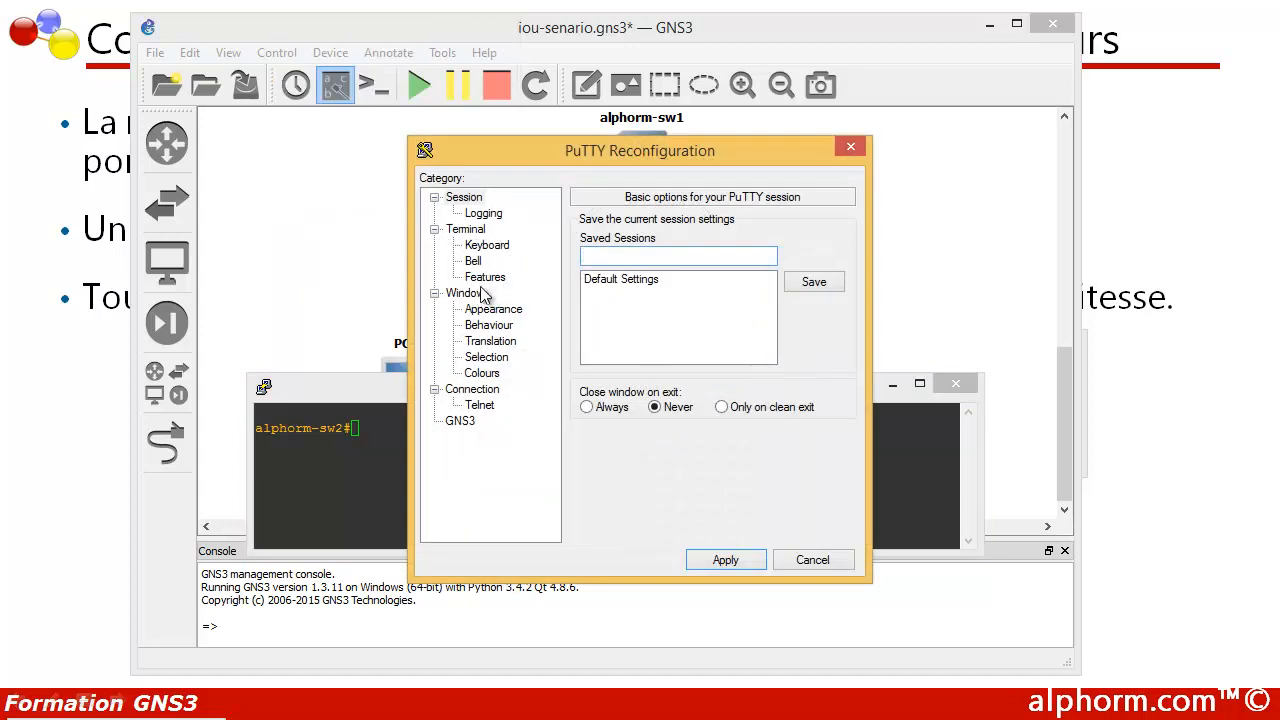
{"action": "left_click", "coordinate": [488, 311]}
{"action": "left_click", "coordinate": [810, 340]}
{"action": "left_click", "coordinate": [802, 386]}
{"action": "left_click", "coordinate": [727, 708]}
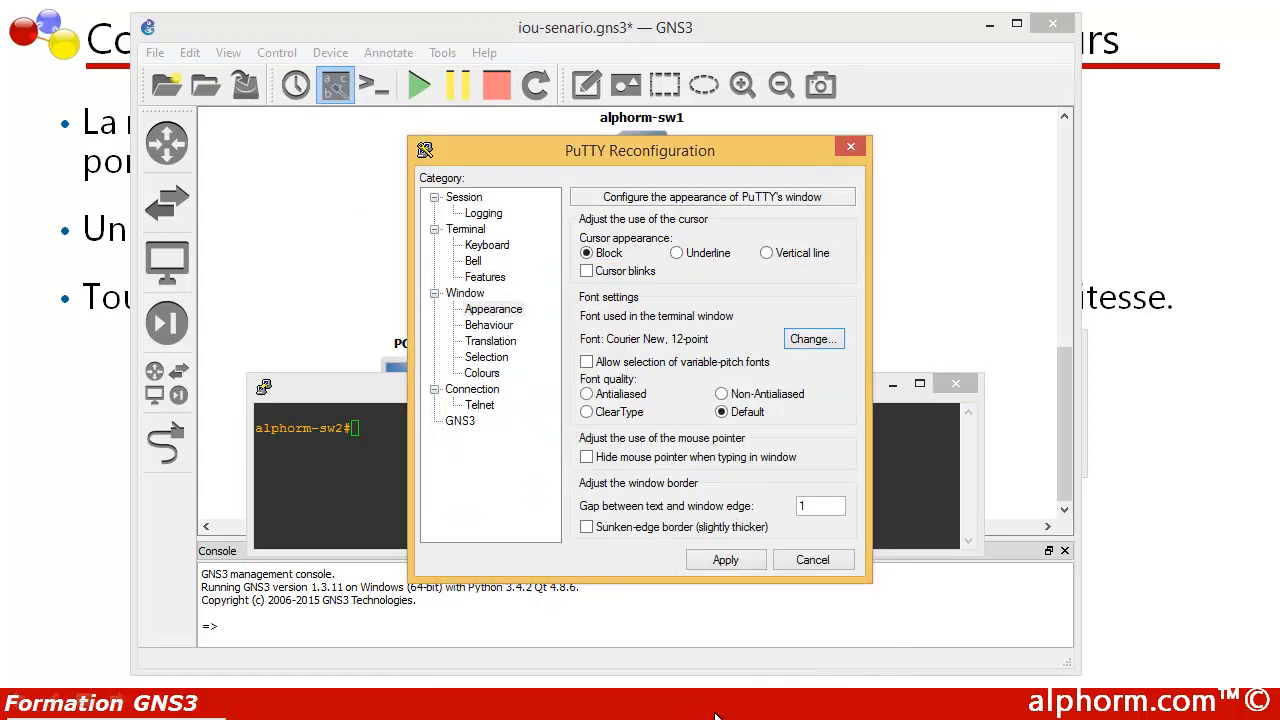
{"action": "left_click", "coordinate": [722, 561]}
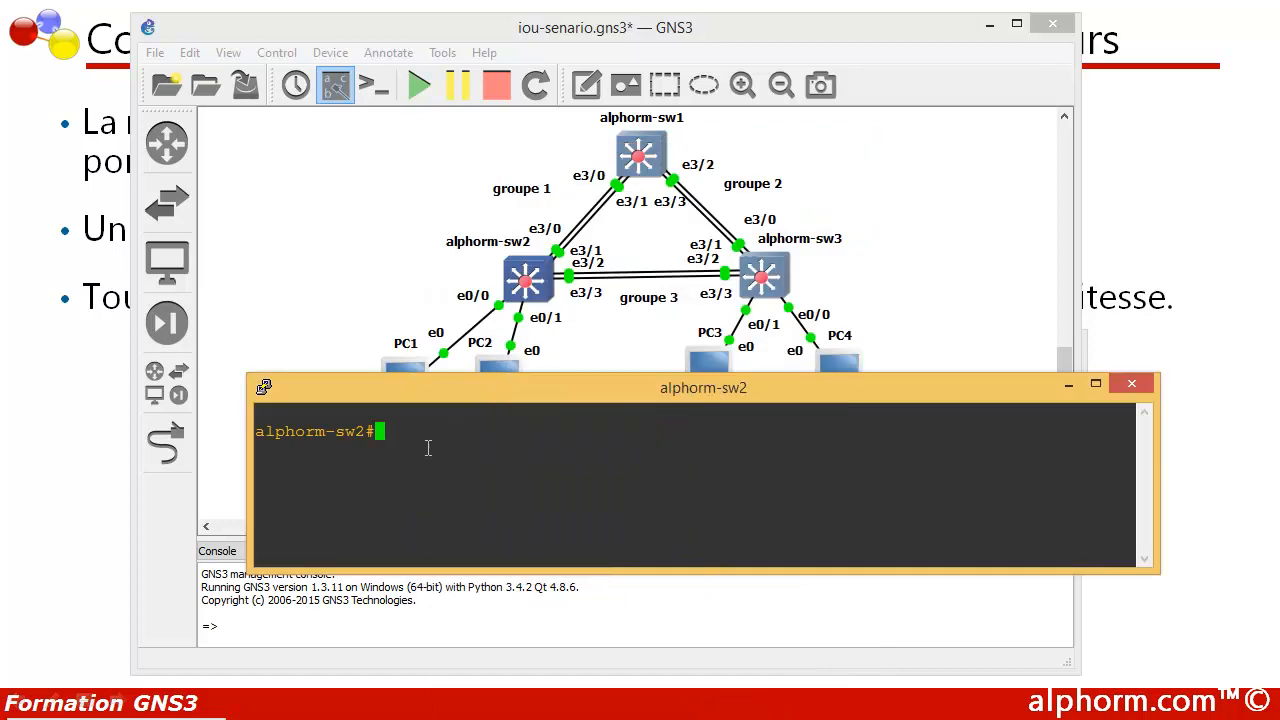
Enter global configuration mode on alphorm-sw2 and select the interface range e 3/0-1
{"action": "type", "text": "conf t"}
{"action": "key", "text": "Return"}
{"action": "type", "text": "interface"}
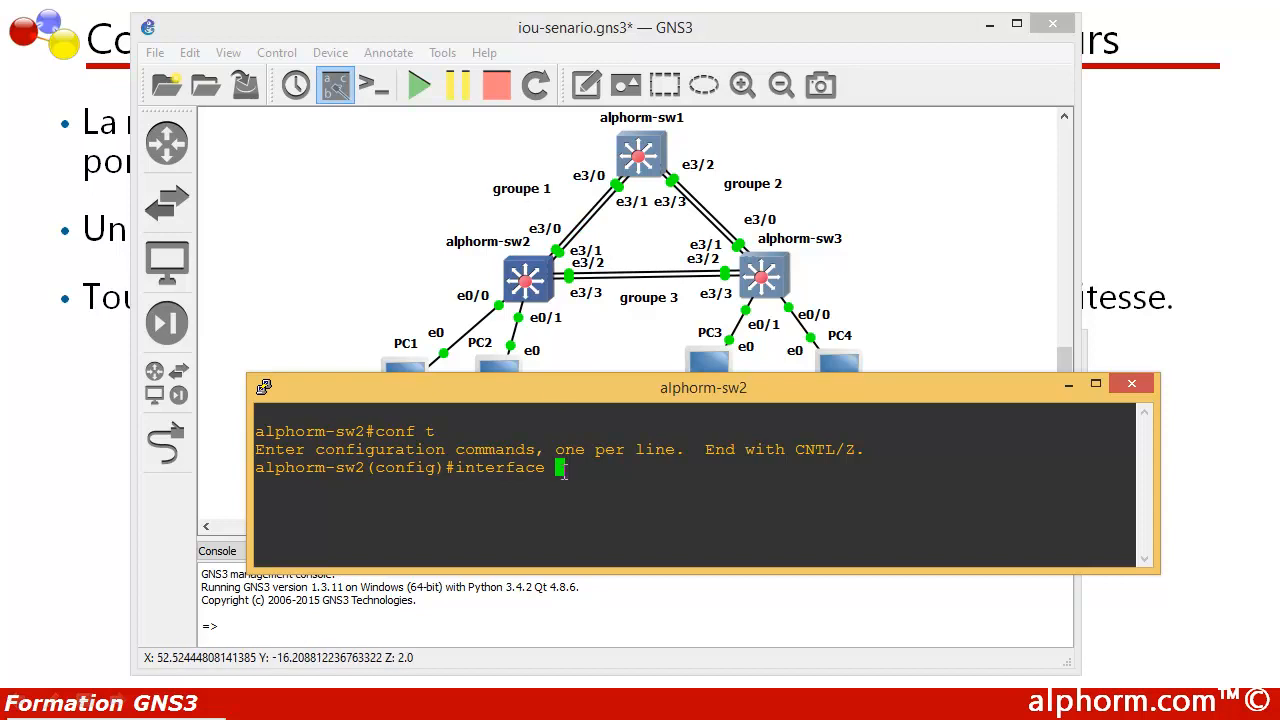
{"action": "type", "text": "range "}
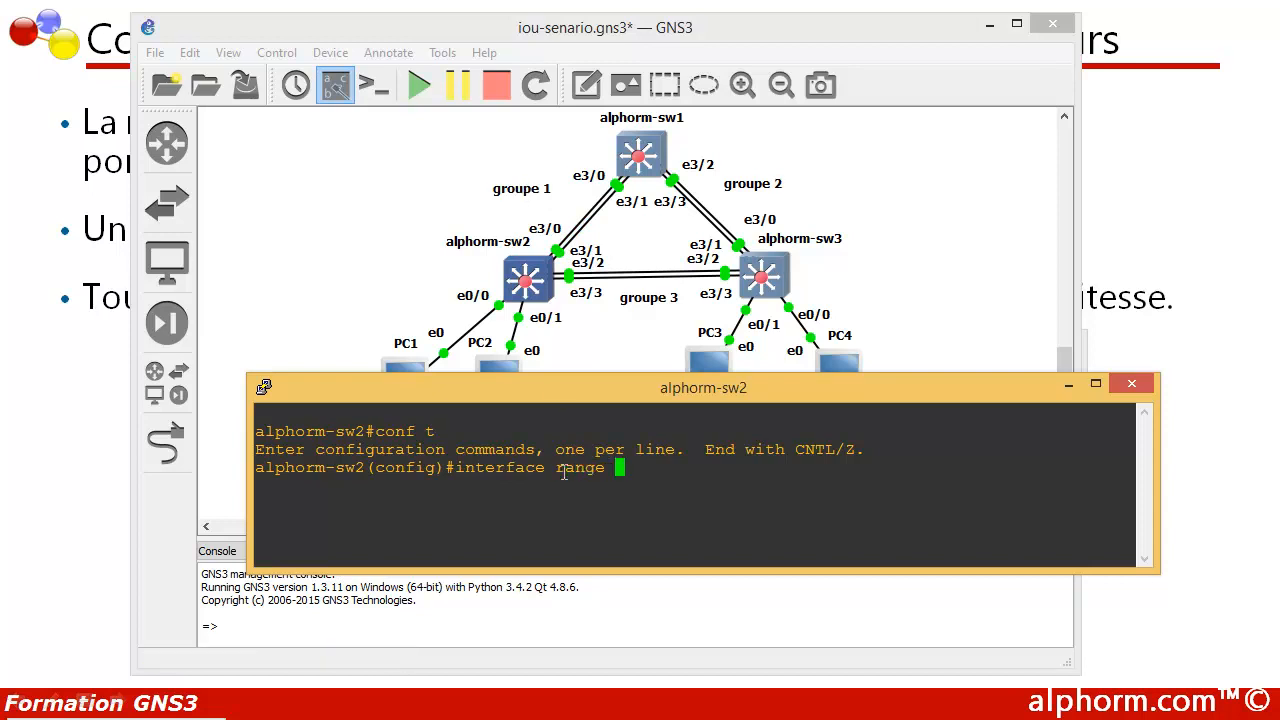
{"action": "type", "text": "e 3/0-1"}
{"action": "key", "text": "Return"}
Assign interfaces e 3/0-1 of alphorm-sw2 to channel-group 1 with mode on
{"action": "type", "text": "channe"}
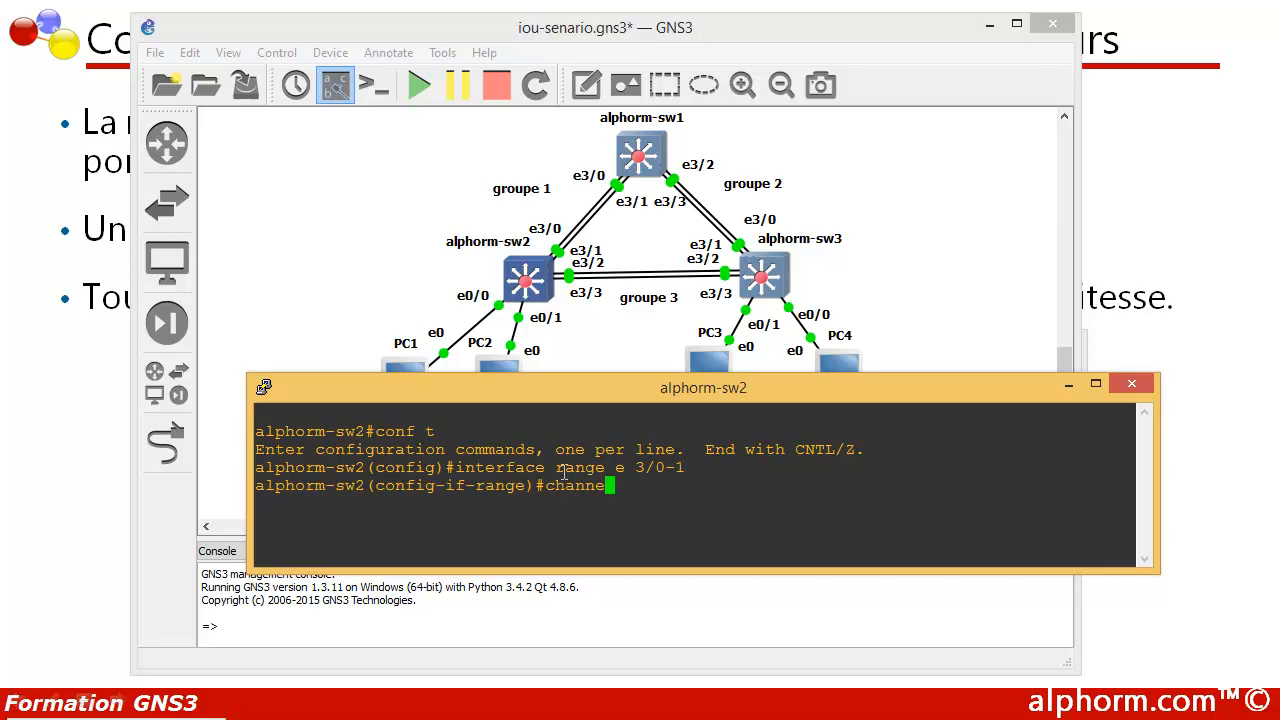
{"action": "key", "text": "Tab"}
{"action": "type", "text": "group "}
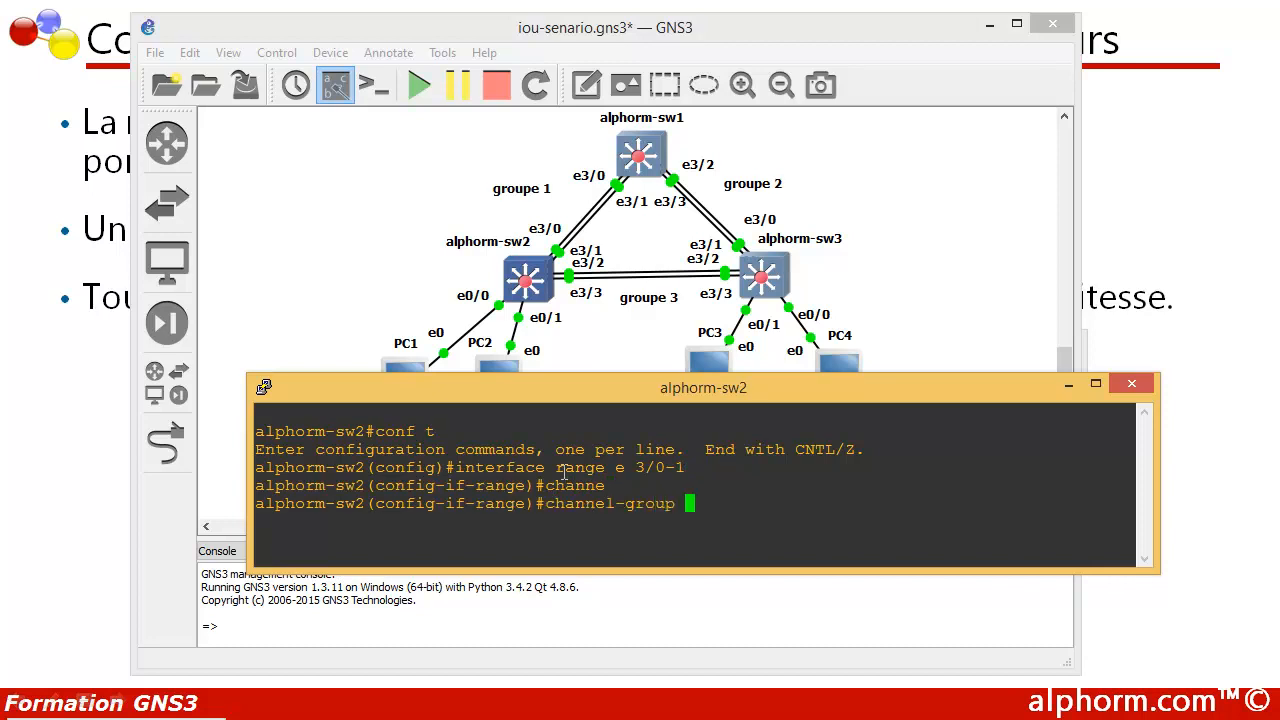
{"action": "type", "text": "1 mode on"}
{"action": "key", "text": "Return"}
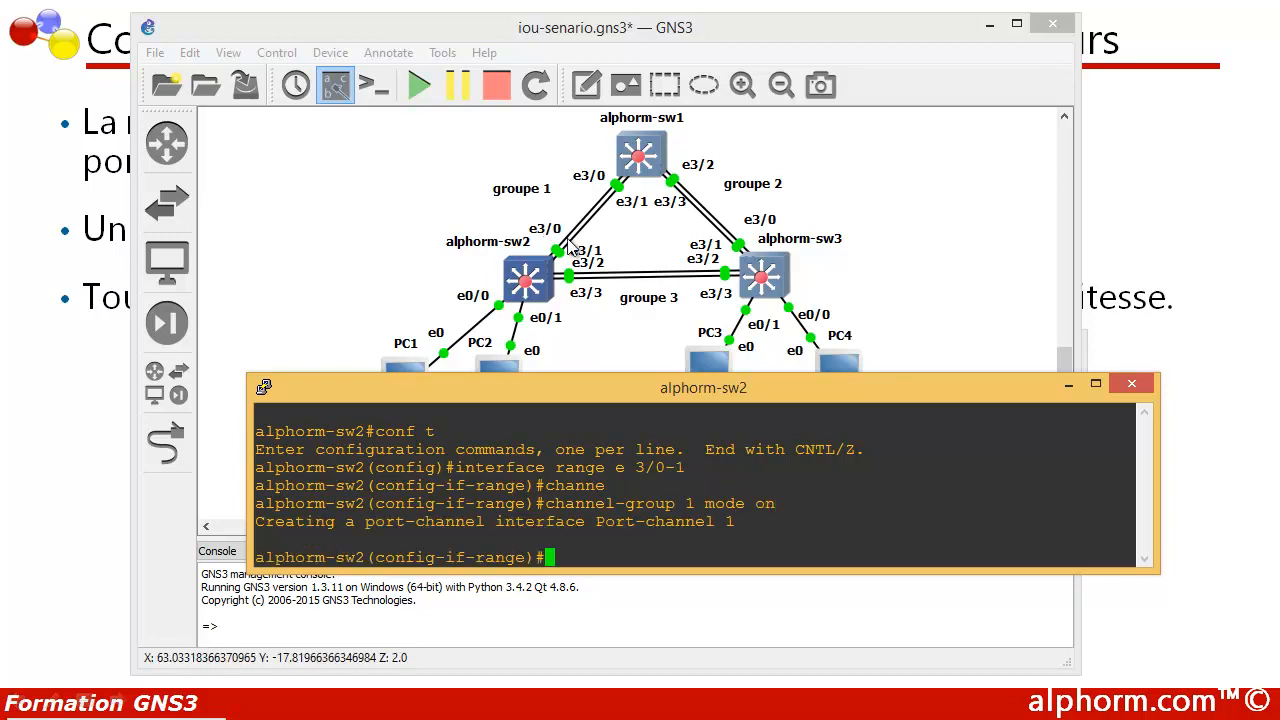
Set the trunk encapsulation of interfaces e 3/0-1 on alphorm-sw2 to dot1q
{"action": "type", "text": "switchport "}
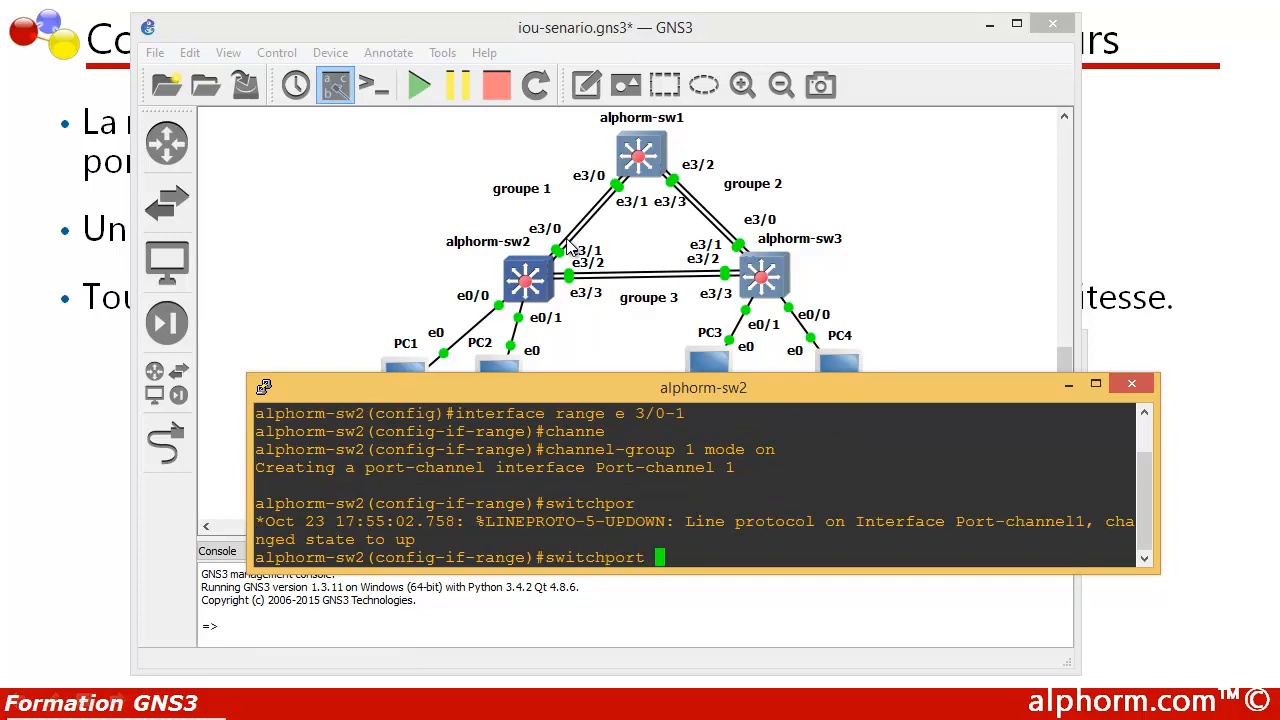
{"action": "type", "text": "trunk en"}
{"action": "key", "text": "Tab"}
{"action": "type", "text": "dot1q"}
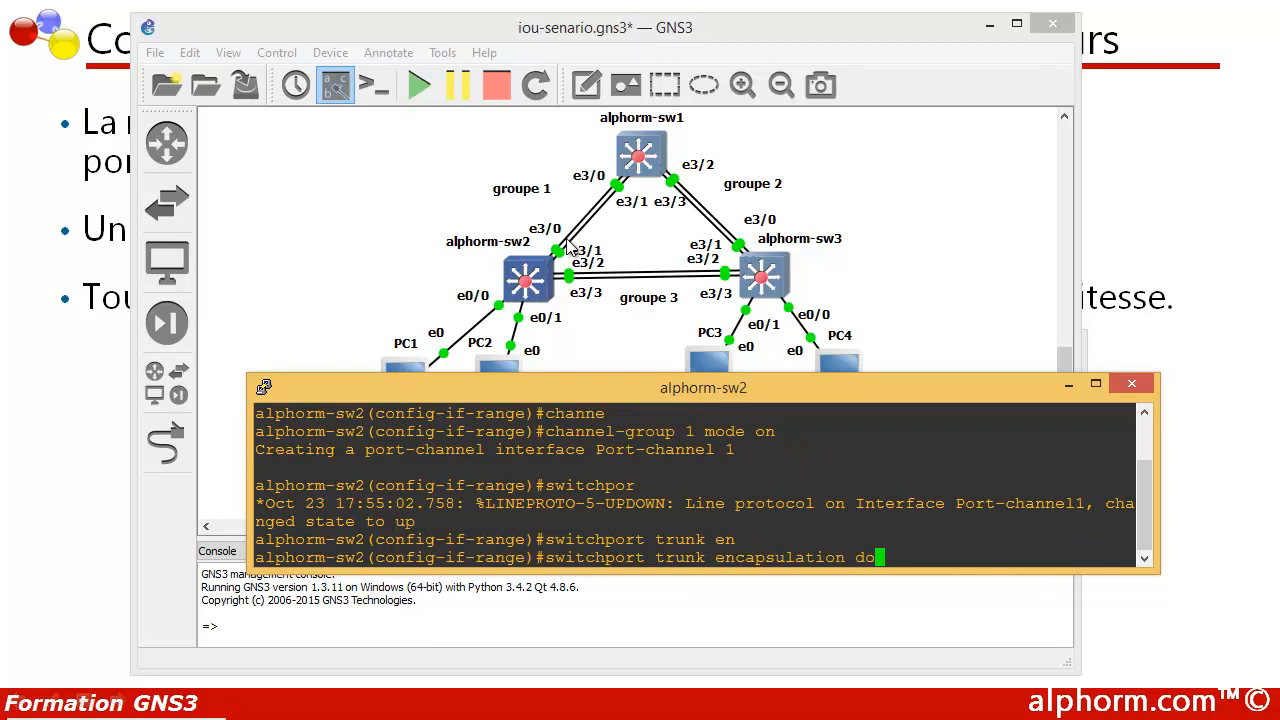
{"action": "key", "text": "Return"}
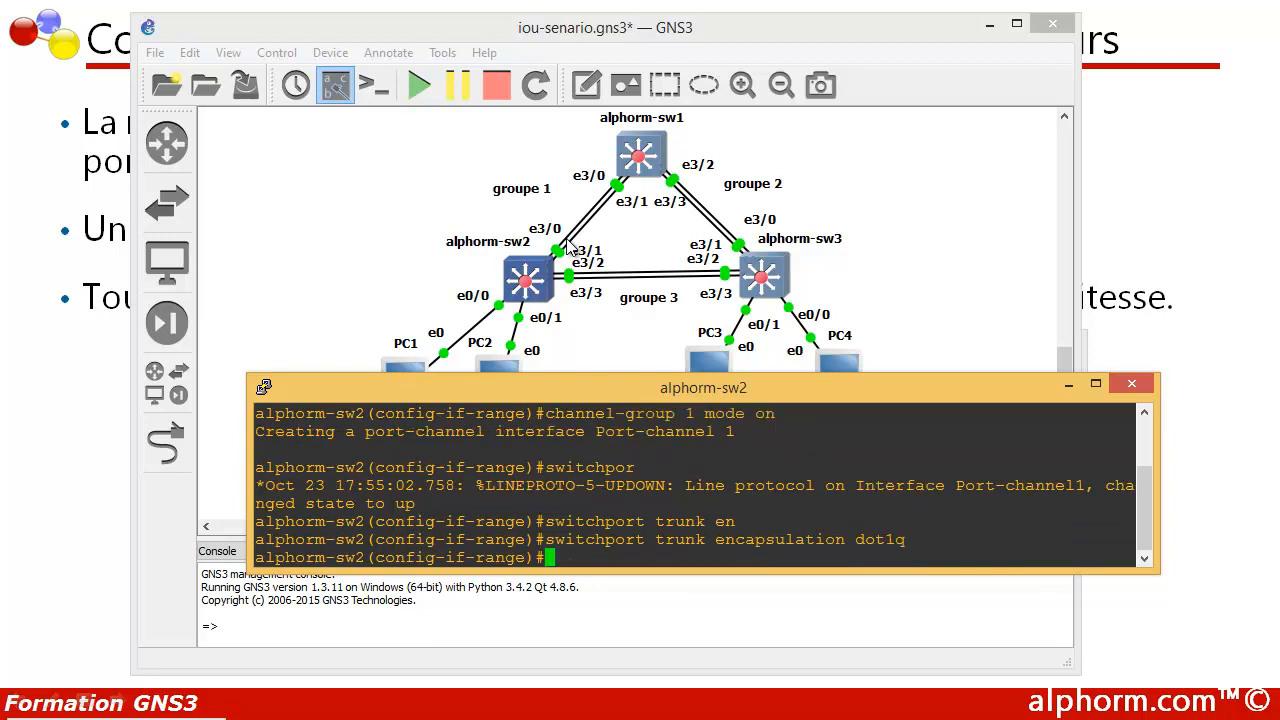
{"action": "key", "text": "Return"}
{"action": "key", "text": "Return"}
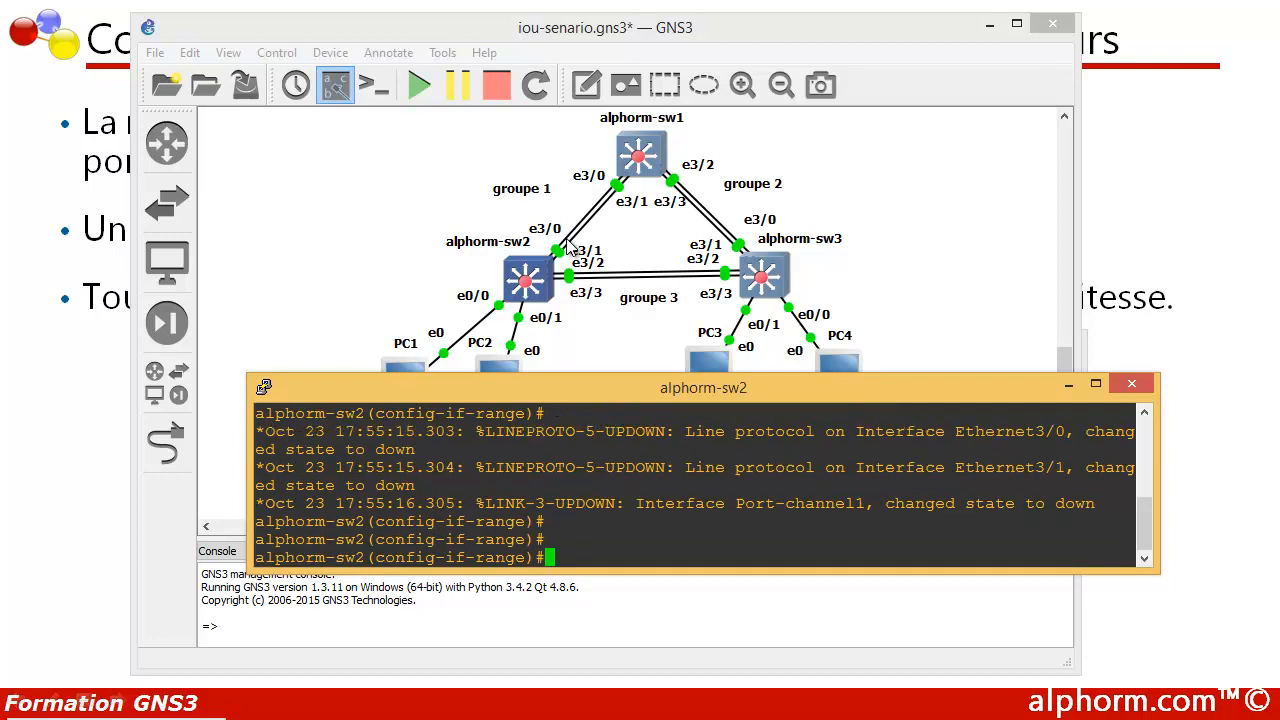
Set the switchport mode of interfaces e 3/0-1 on alphorm-sw2 to trunk
{"action": "type", "text": "swit"}
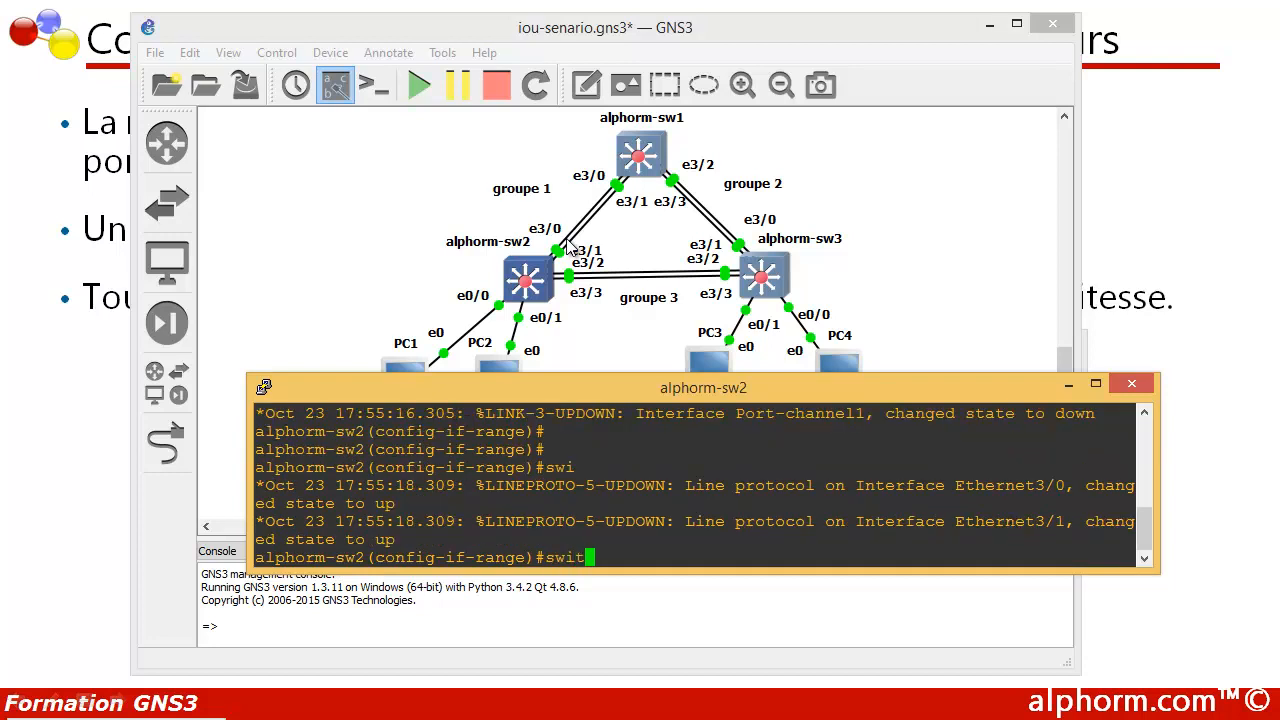
{"action": "type", "text": "ch"}
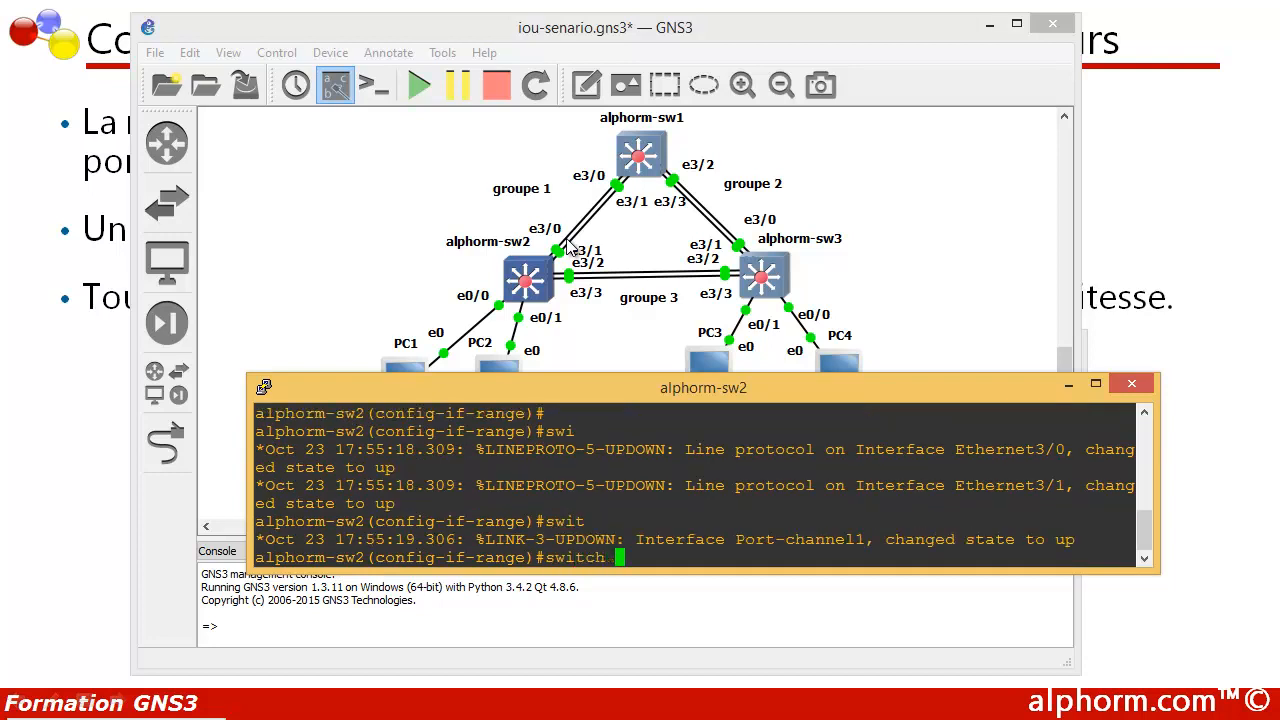
{"action": "type", "text": "port mode trunk"}
{"action": "key", "text": "Return"}
{"action": "key", "text": "Return"}
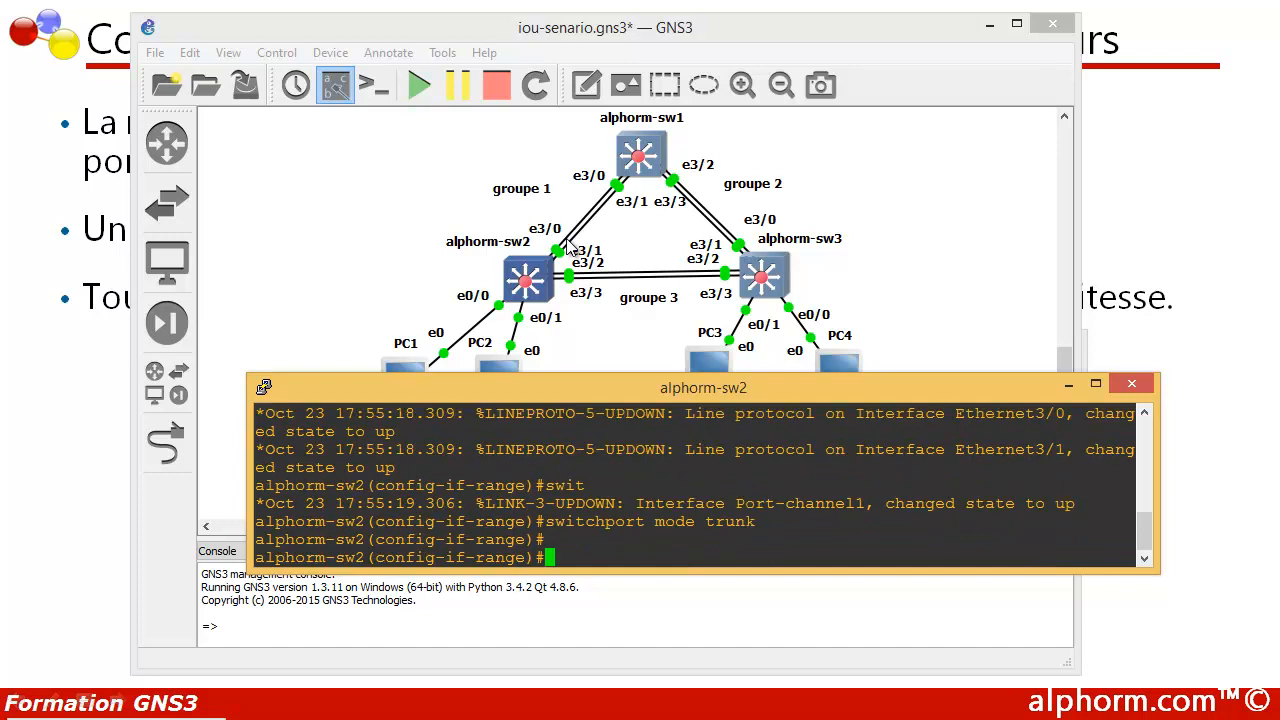
Exit the interface range e 3/0-1 on alphorm-sw2 back to global configuration mode
{"action": "type", "text": "exit"}
{"action": "key", "text": "Return"}
{"action": "key", "text": "Return"}
{"action": "key", "text": "Return"}
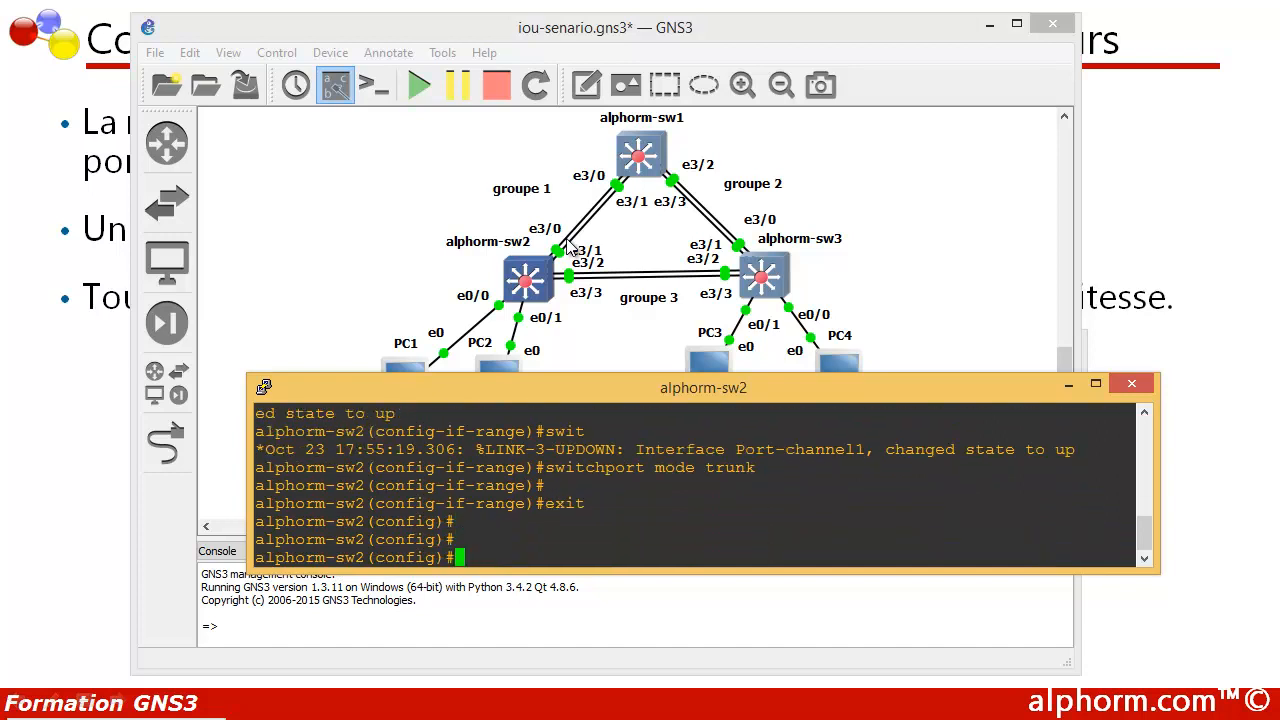
Enter configuration of the interface range e 3/2-3 on alphorm-sw2
{"action": "type", "text": "interface"}
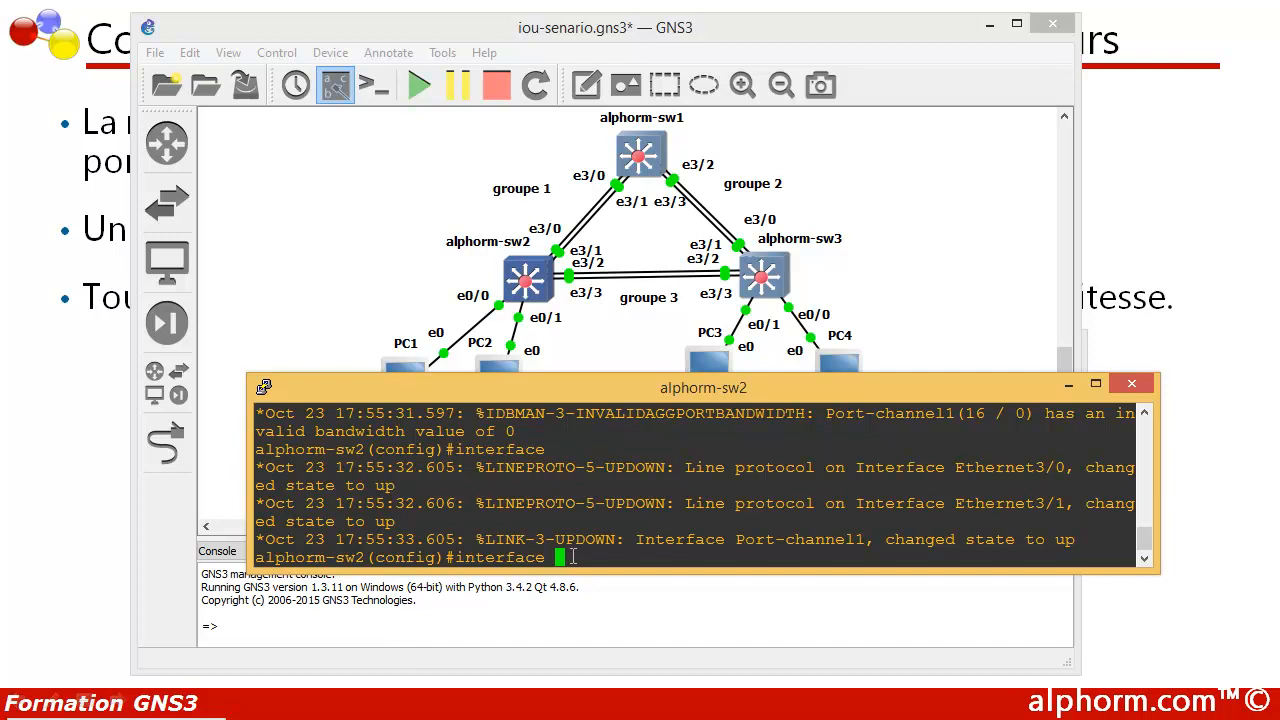
{"action": "key", "text": "Return"}
{"action": "key", "text": "Up"}
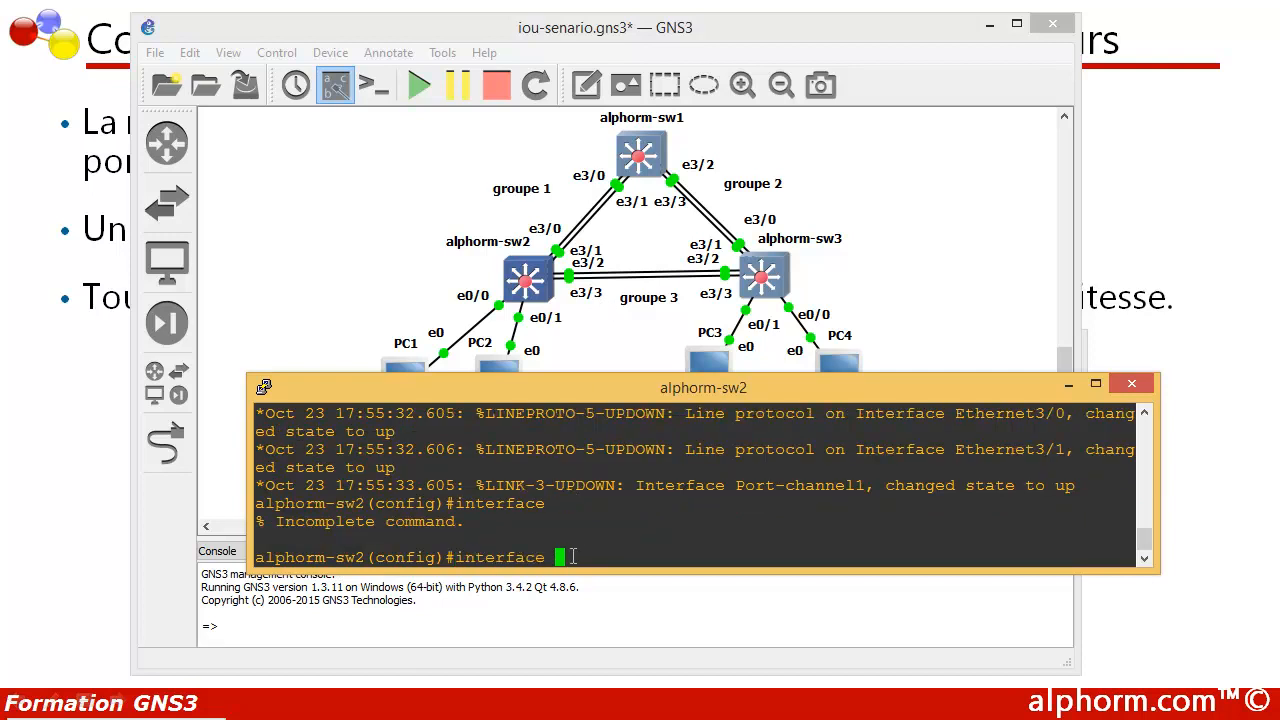
{"action": "type", "text": "range e 3/2-3"}
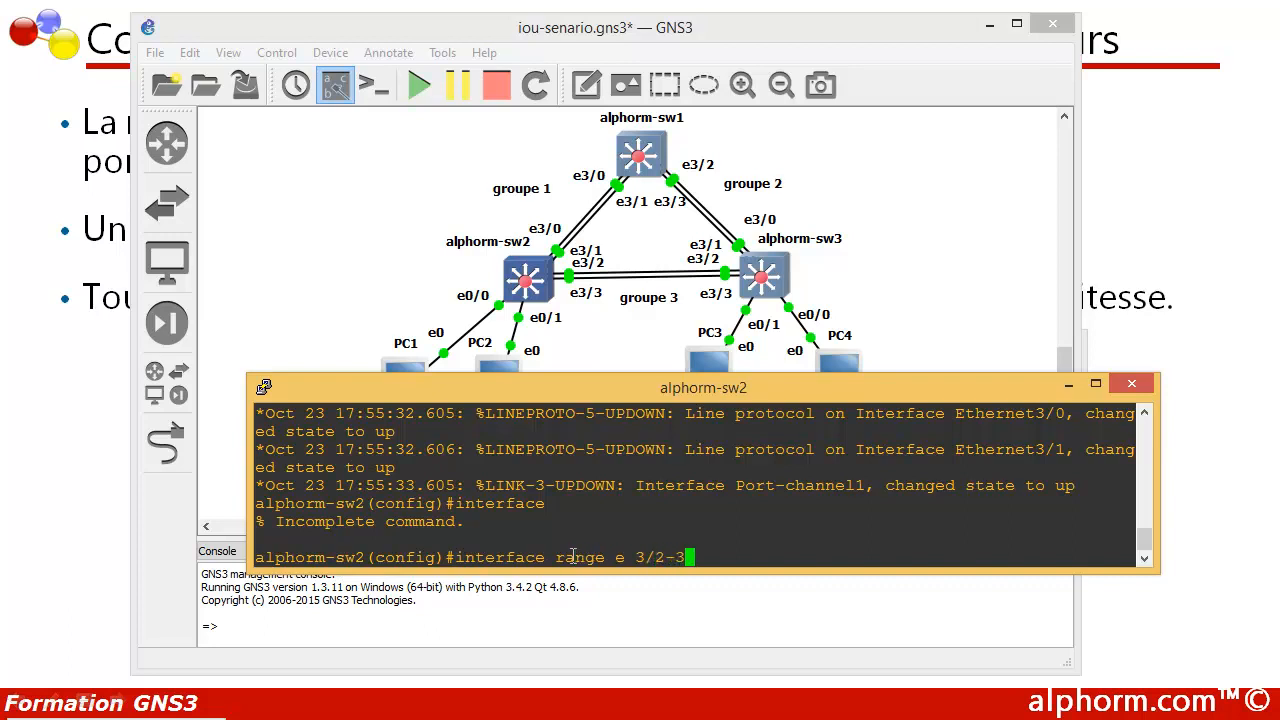
{"action": "key", "text": "Return"}
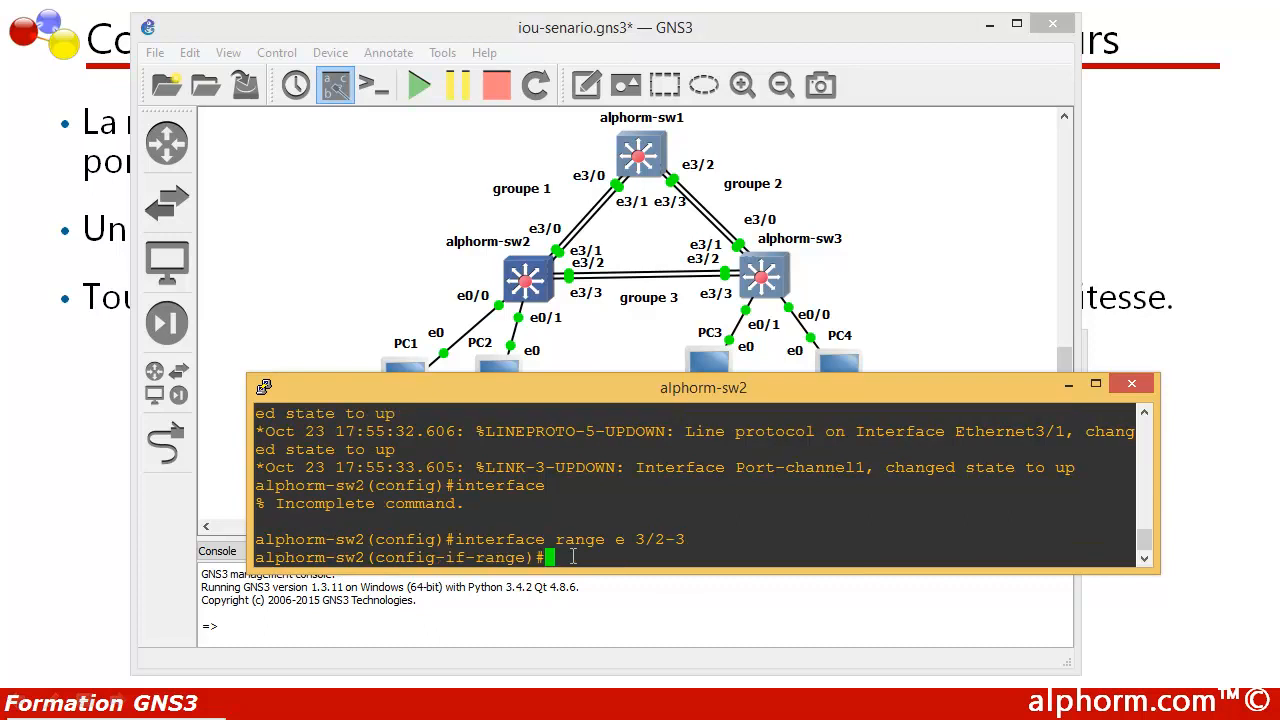
Assign interfaces e 3/2-3 of alphorm-sw2 to channel-group 3 with mode on
{"action": "type", "text": "channel "}
{"action": "type", "text": "gou"}
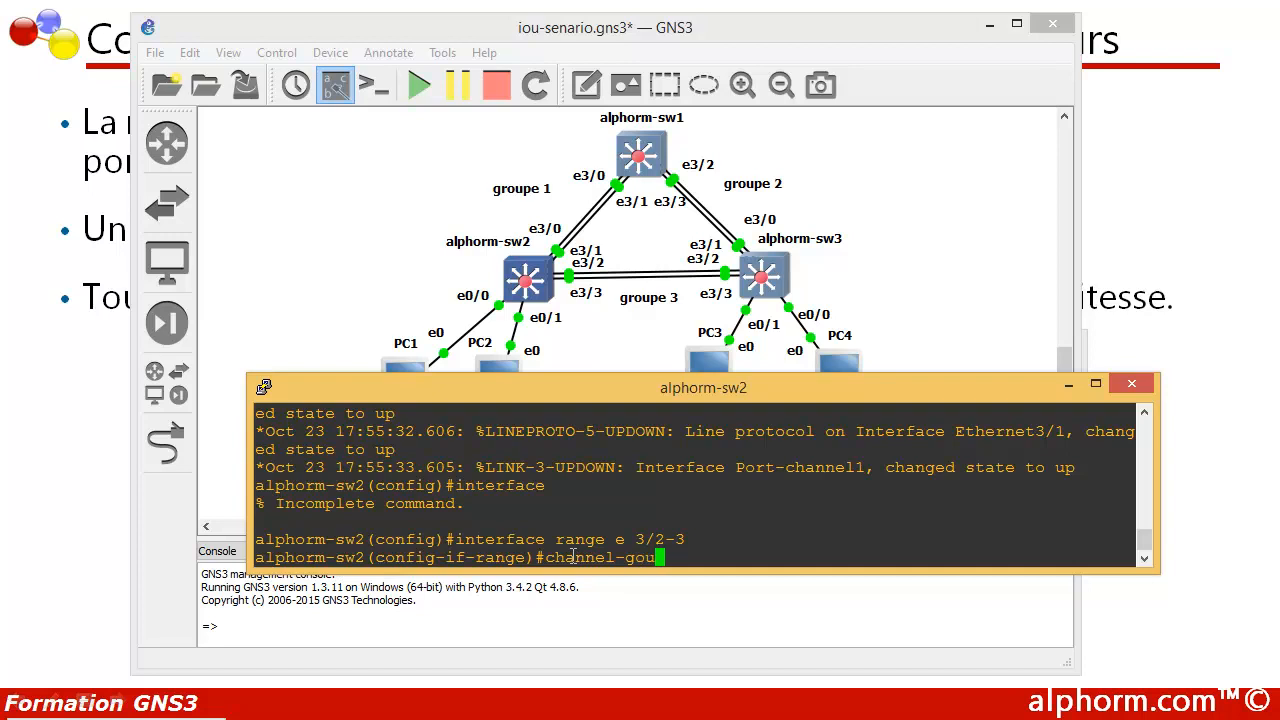
{"action": "key", "text": "BackSpace"}
{"action": "key", "text": "BackSpace"}
{"action": "key", "text": "BackSpace"}
{"action": "type", "text": "group 3 mode"}
{"action": "type", "text": "on"}
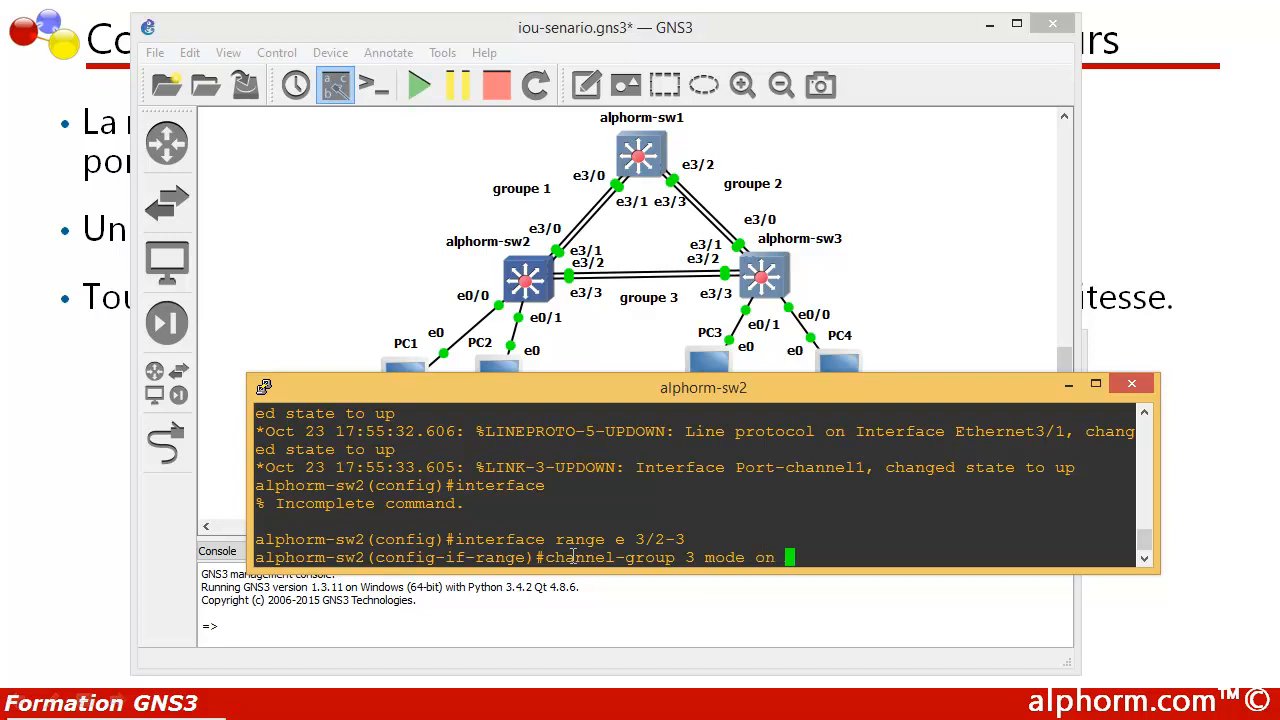
{"action": "key", "text": "Return"}
{"action": "key", "text": "Up"}
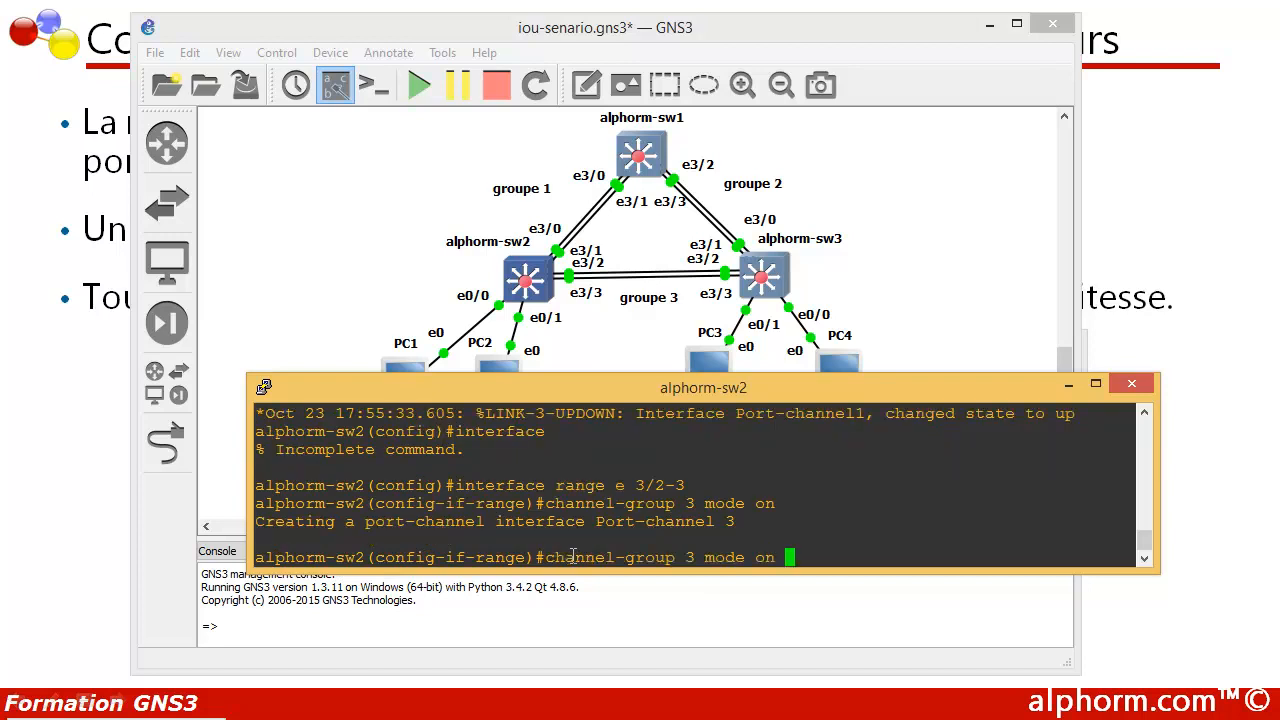
{"action": "key", "text": "BackSpace"}
{"action": "key", "text": "BackSpace"}
{"action": "key", "text": "BackSpace"}
{"action": "key", "text": "BackSpace"}
{"action": "key", "text": "BackSpace"}
{"action": "key", "text": "BackSpace"}
{"action": "key", "text": "BackSpace"}
{"action": "key", "text": "BackSpace"}
{"action": "key", "text": "BackSpace"}
{"action": "key", "text": "BackSpace"}
{"action": "key", "text": "BackSpace"}
{"action": "key", "text": "BackSpace"}
{"action": "key", "text": "BackSpace"}
{"action": "key", "text": "BackSpace"}
{"action": "key", "text": "BackSpace"}
{"action": "key", "text": "BackSpace"}
{"action": "key", "text": "BackSpace"}
{"action": "key", "text": "BackSpace"}
{"action": "key", "text": "BackSpace"}
{"action": "key", "text": "BackSpace"}
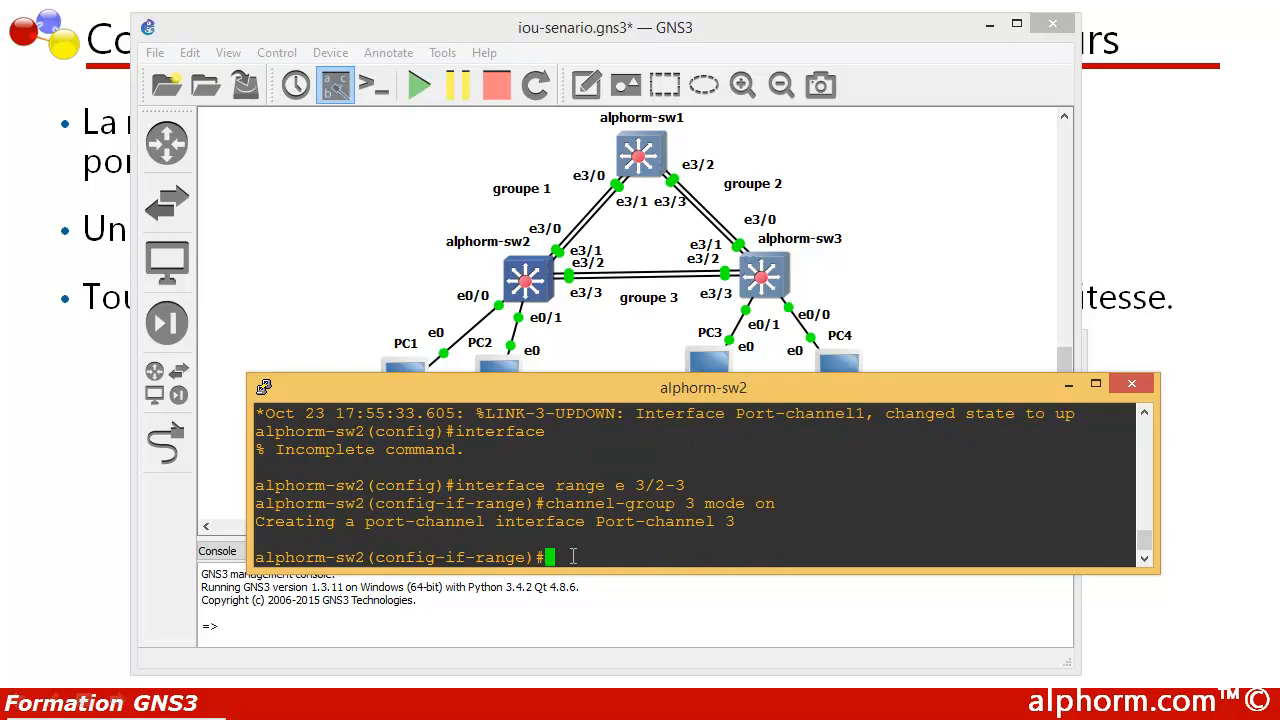
{"action": "left_click_drag", "start_coordinate": [696, 449], "coordinate": [760, 455]}
{"action": "left_click", "coordinate": [543, 546]}
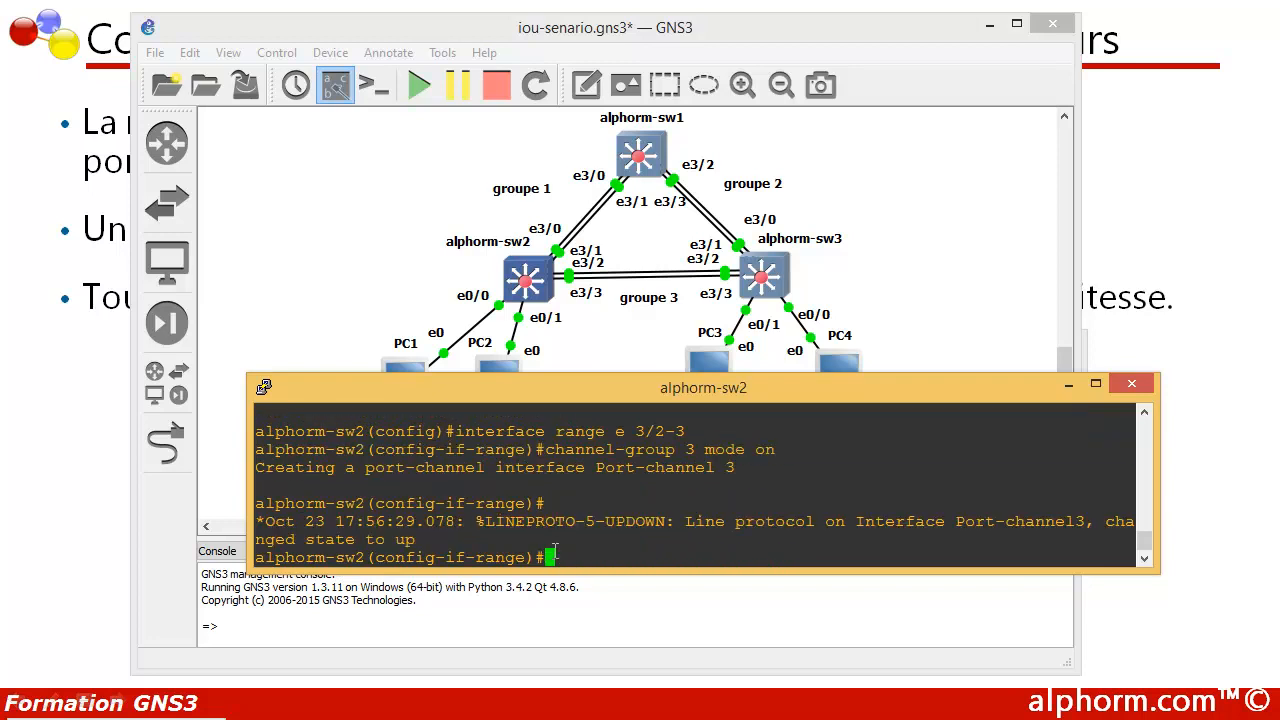
Set the trunk encapsulation of interfaces e 3/2-3 on alphorm-sw2 to dot1q
{"action": "type", "text": "switchport"}
{"action": "type", "text": "trunk "}
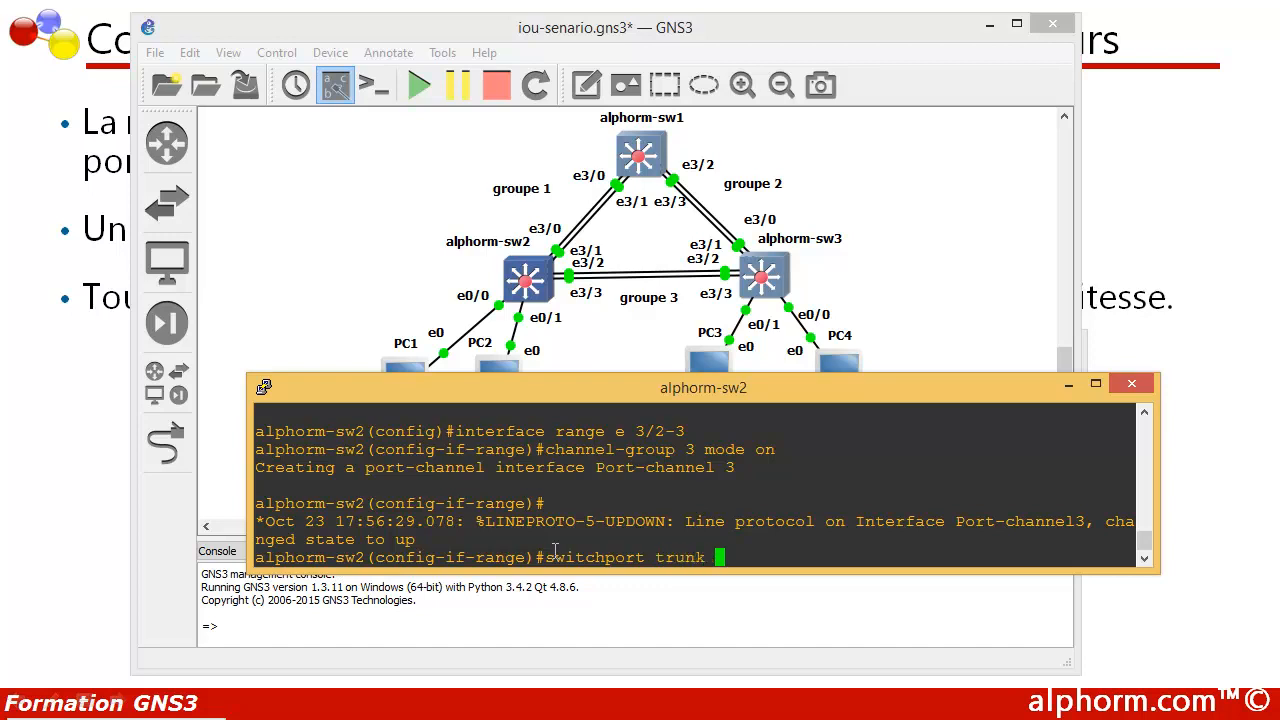
{"action": "type", "text": "enc"}
{"action": "key", "text": "Tab"}
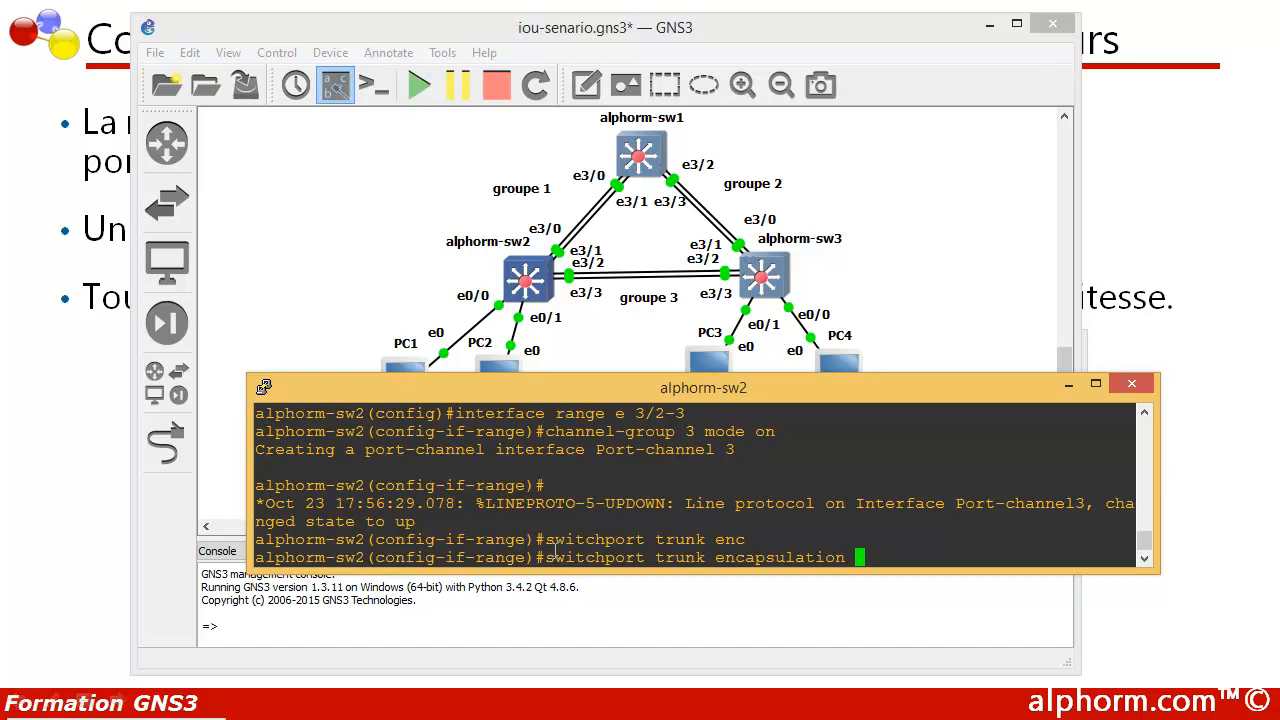
{"action": "type", "text": "dot1q"}
{"action": "key", "text": "Return"}
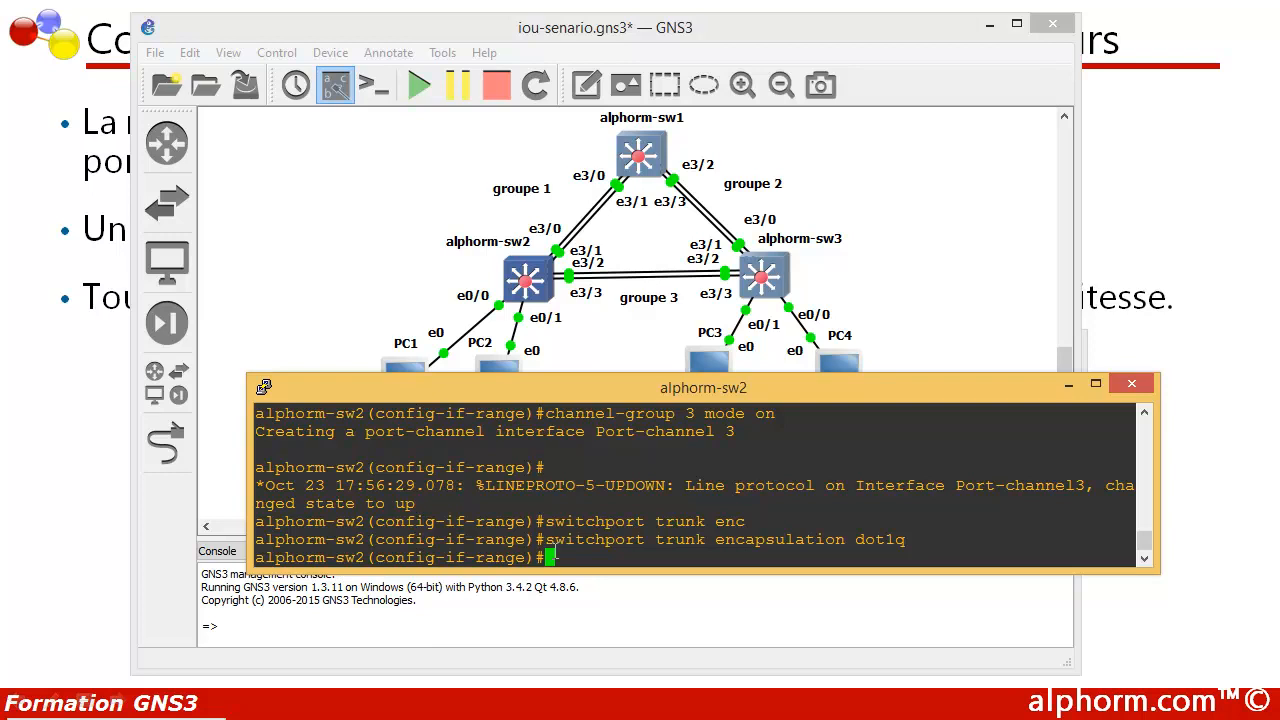
Set the switchport mode of interfaces e 3/2-3 on alphorm-sw2 to trunk
{"action": "type", "text": "switch"}
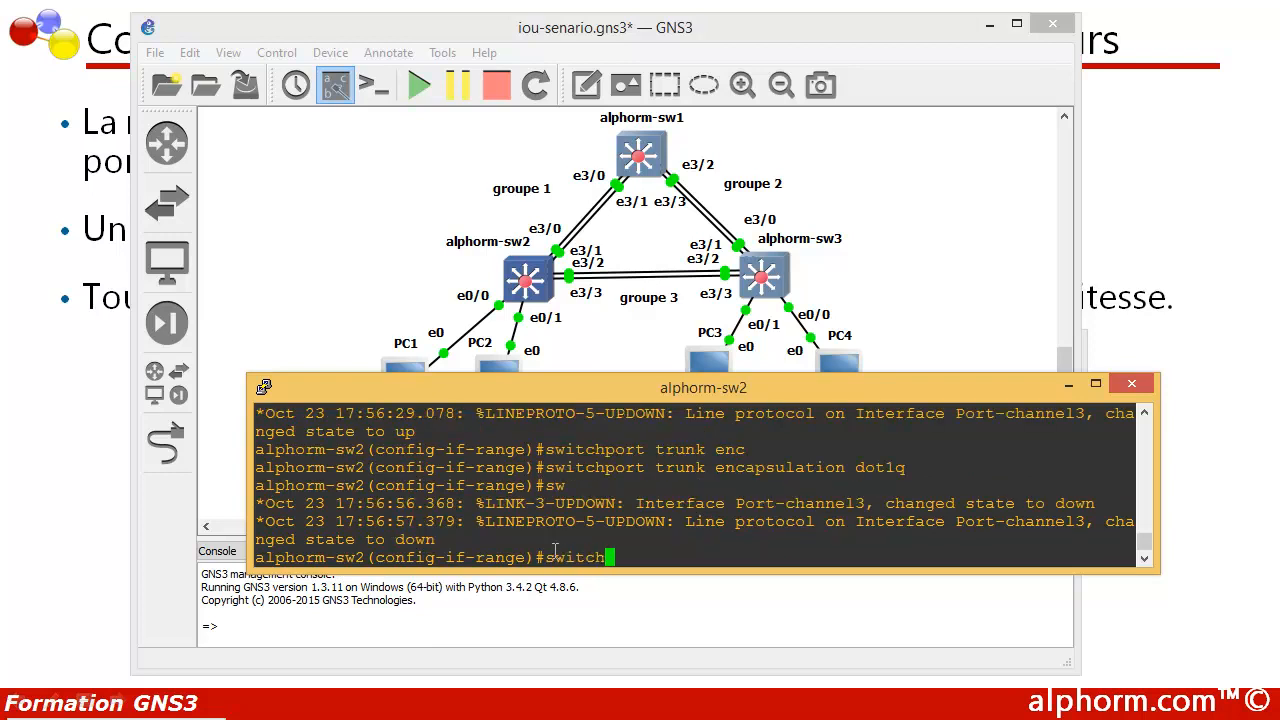
{"action": "type", "text": " mode "}
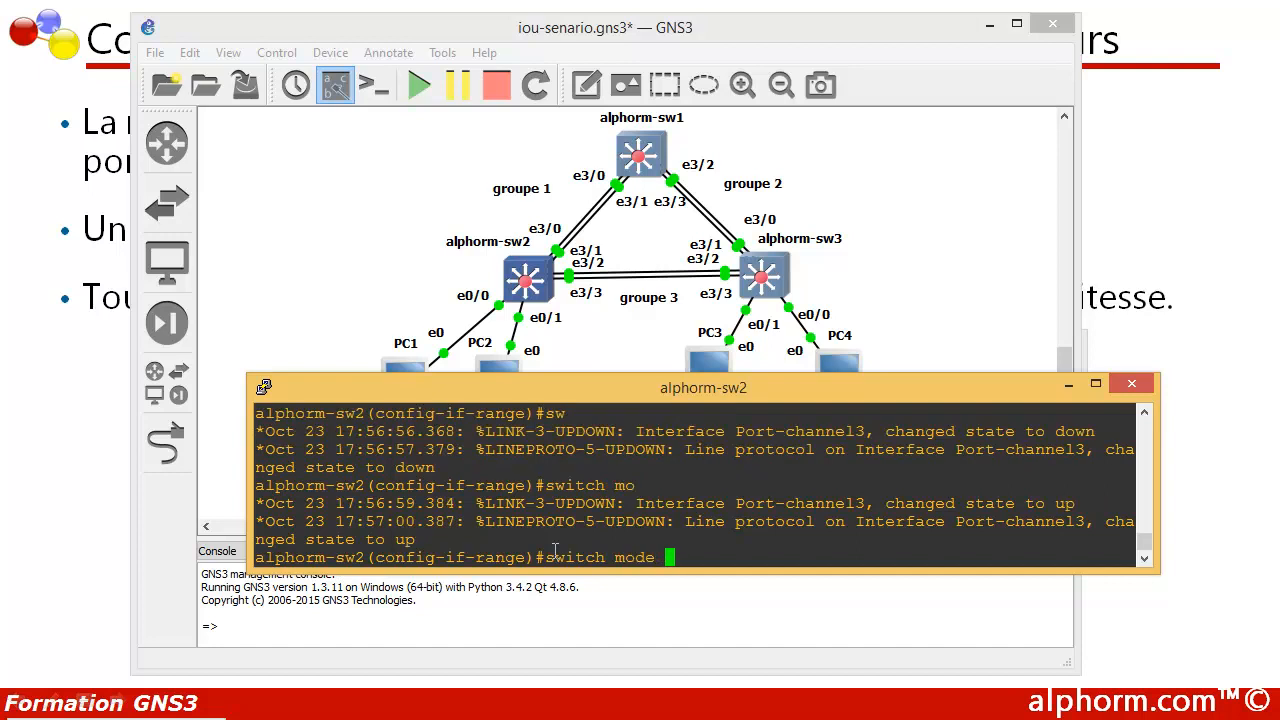
{"action": "type", "text": "truk"}
{"action": "key", "text": "Return"}
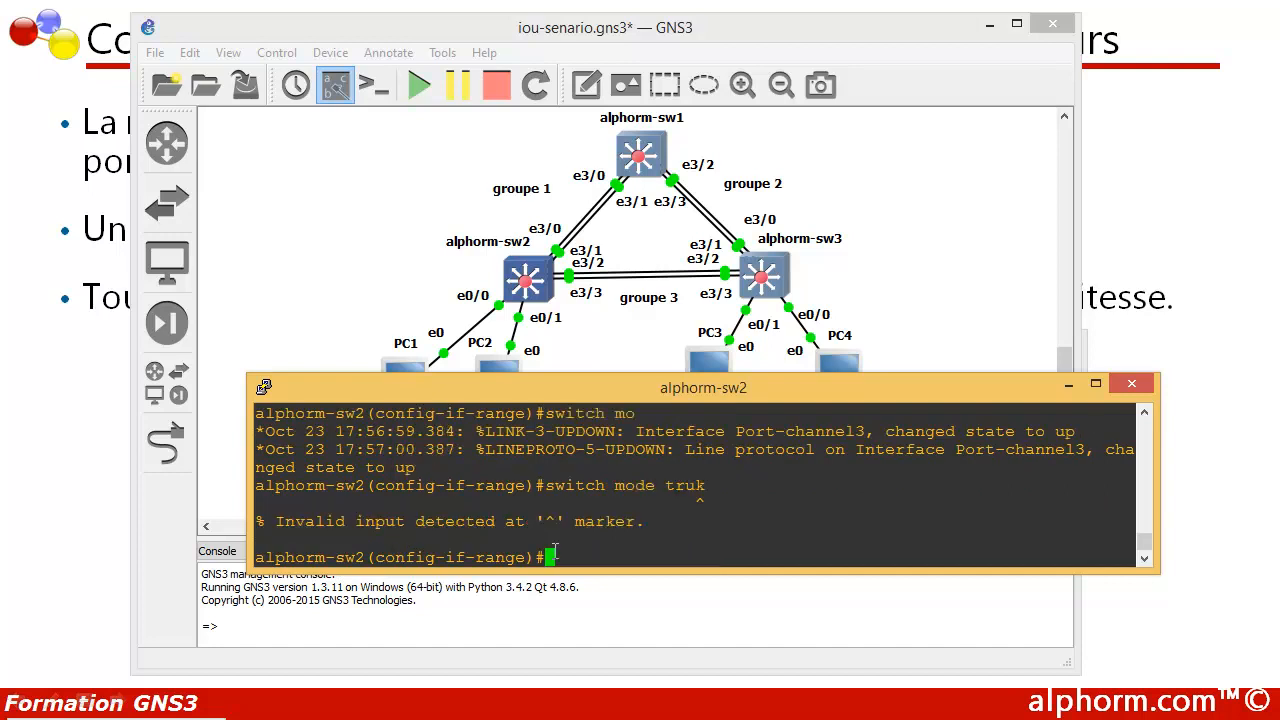
{"action": "key", "text": "Up"}
{"action": "key", "text": "Left"}
{"action": "type", "text": "n"}
{"action": "key", "text": "Return"}
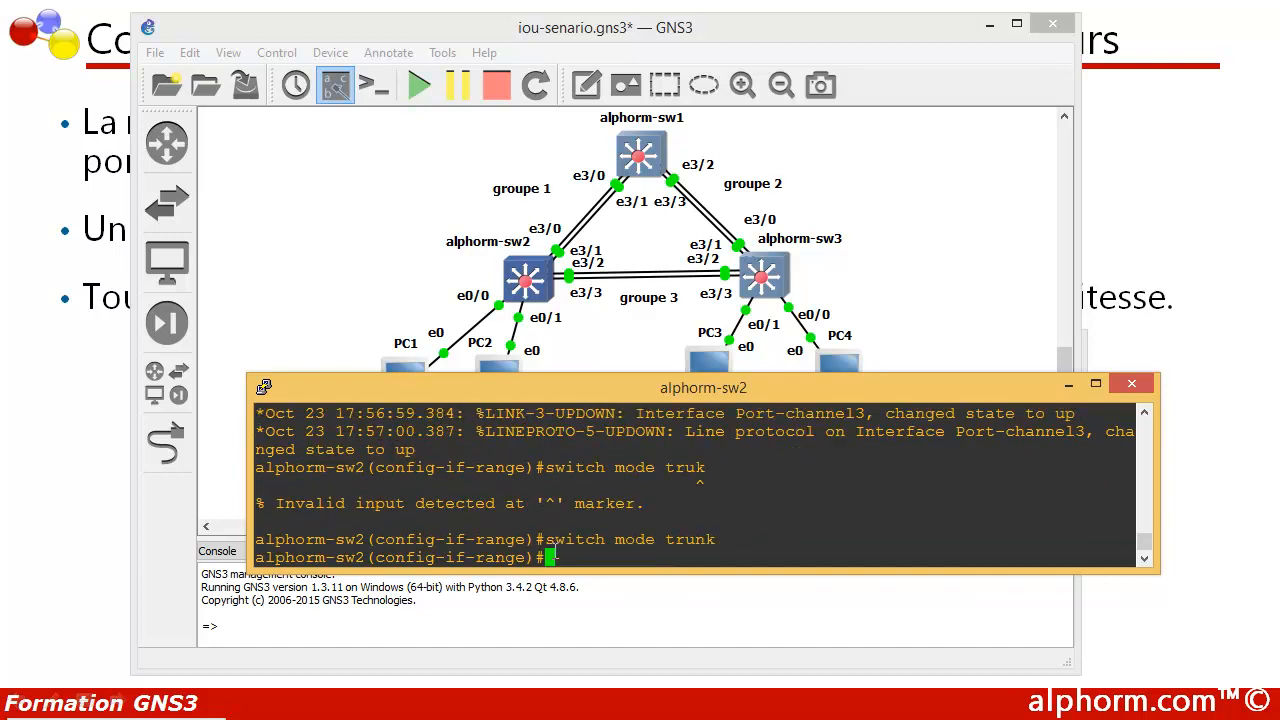
Exit the interface range and global configuration on alphorm-sw2 back to privileged EXEC mode
{"action": "type", "text": "exit"}
{"action": "key", "text": "Return"}
{"action": "key", "text": "Return"}
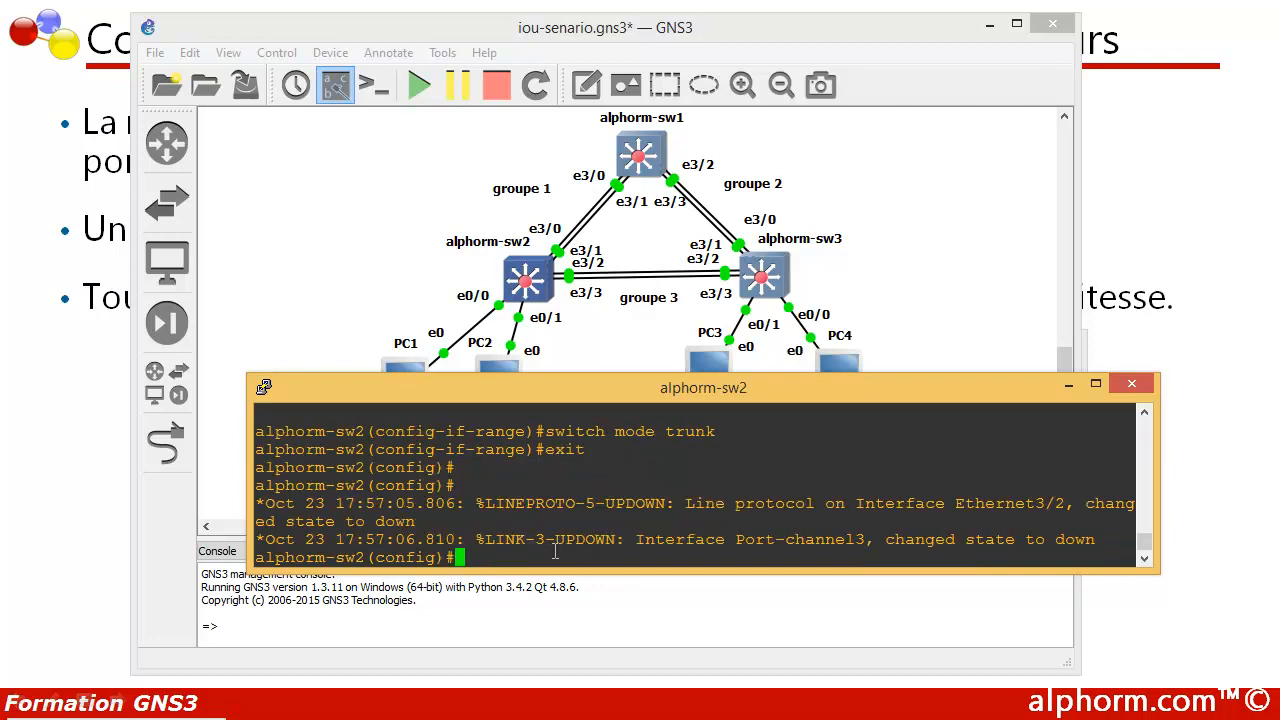
{"action": "key", "text": "Return"}
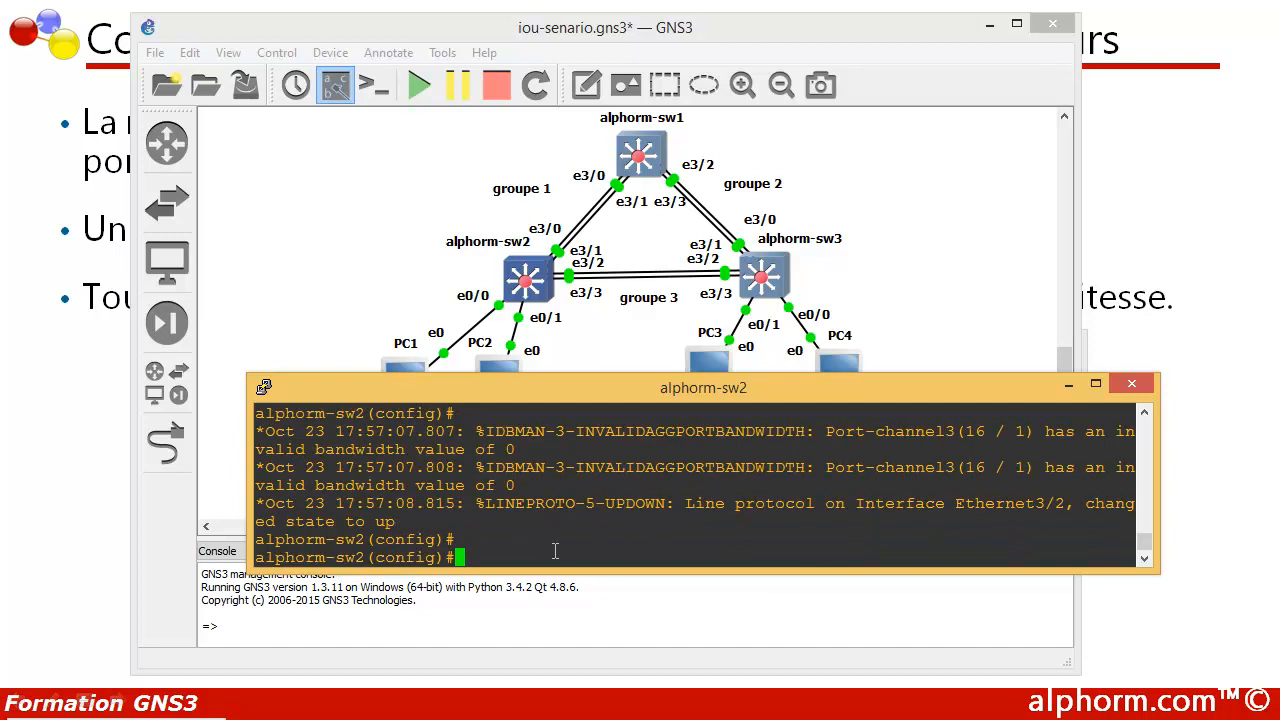
{"action": "type", "text": "exit"}
{"action": "key", "text": "Return"}
{"action": "key", "text": "Return"}
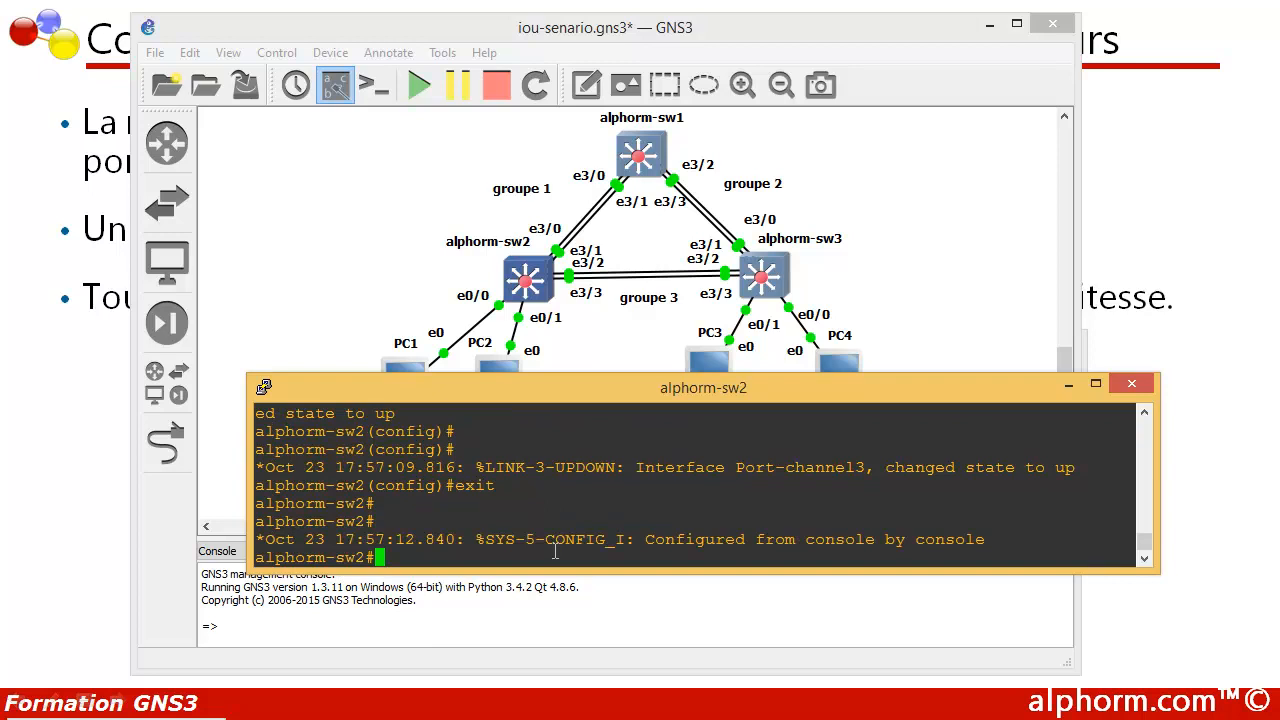
Display the EtherChannel summary on alphorm-sw2 and check the member ports of groups 1 and 3 against the topology
{"action": "type", "text": "show etherchannel summary"}
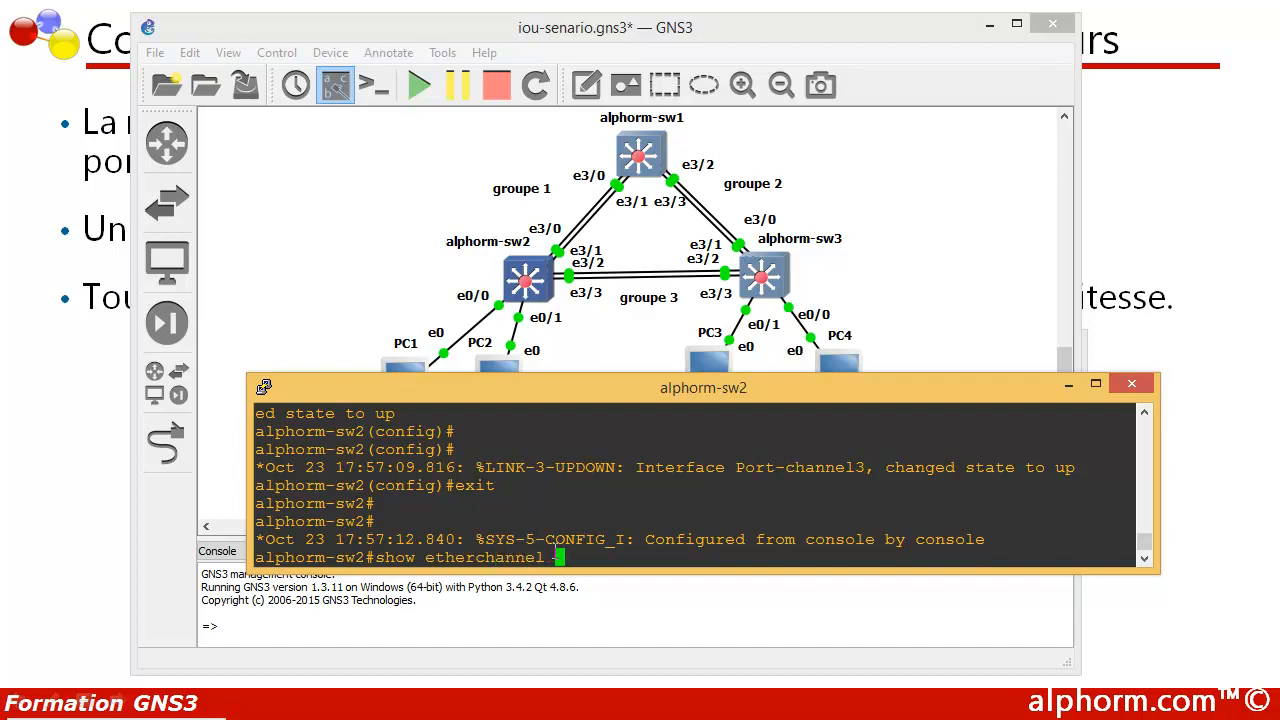
{"action": "key", "text": "Return"}
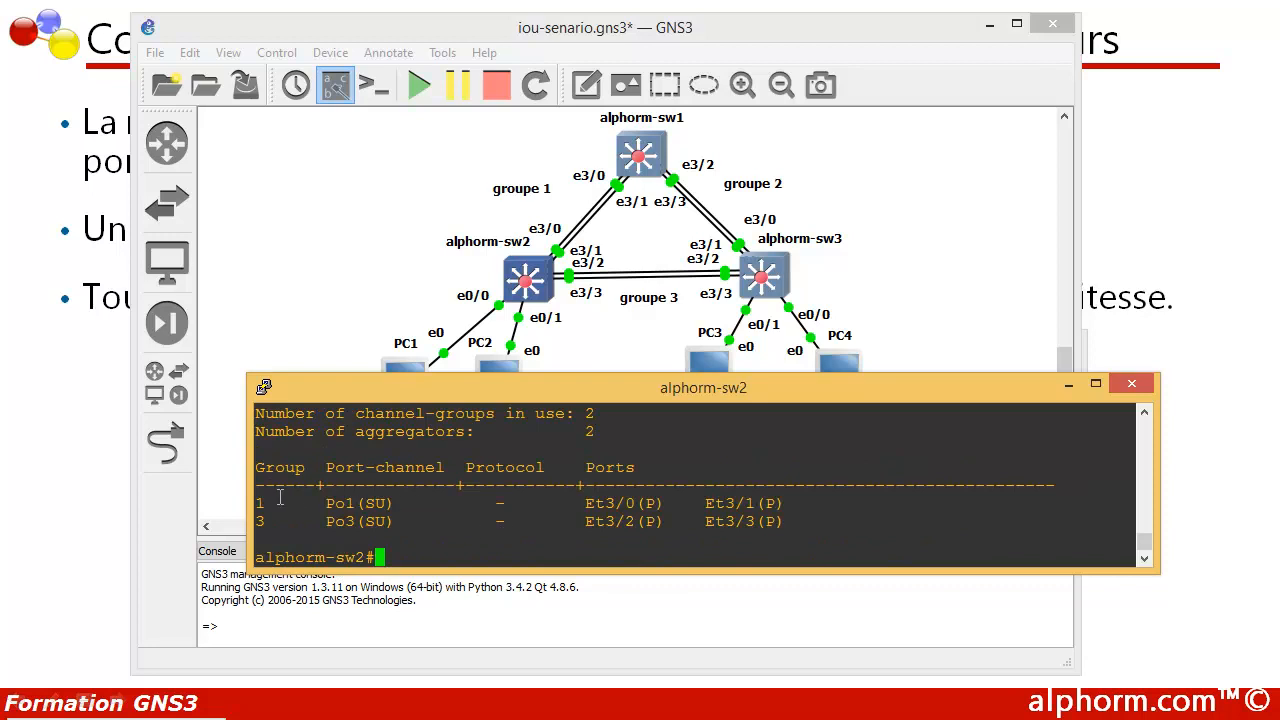
{"action": "left_click_drag", "start_coordinate": [257, 503], "coordinate": [287, 503]}
{"action": "left_click_drag", "start_coordinate": [586, 503], "coordinate": [762, 505]}
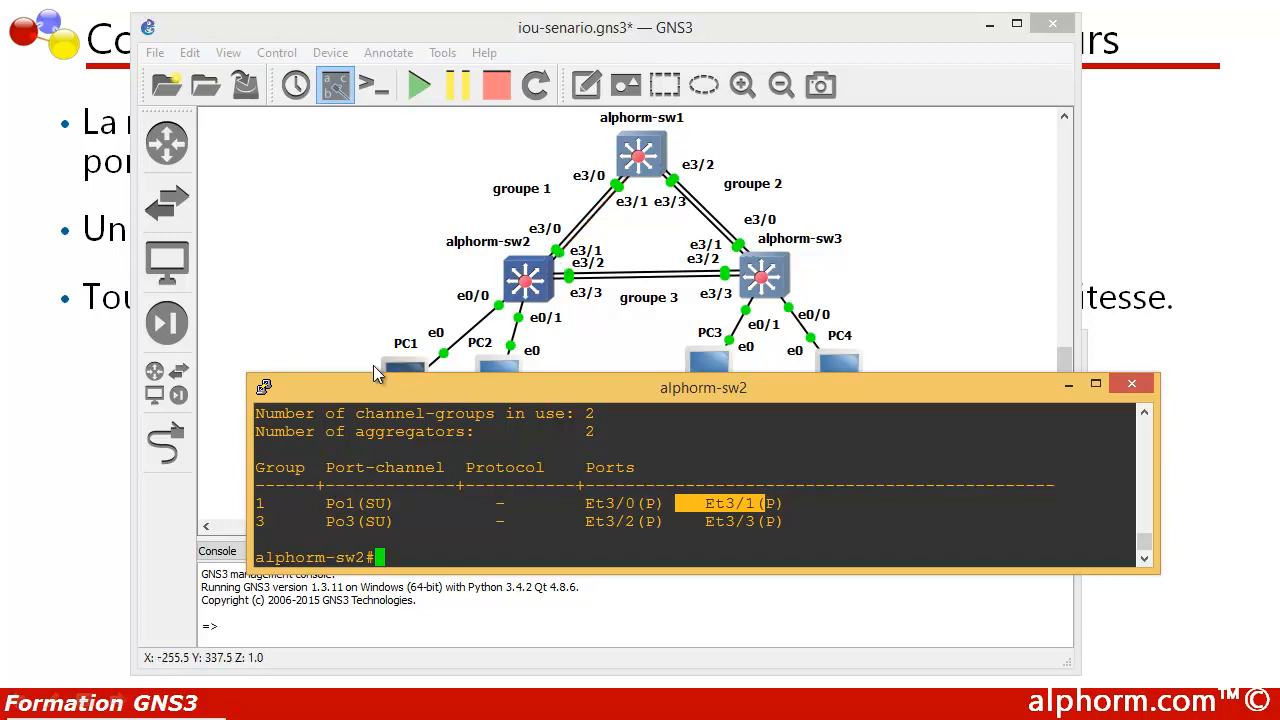
{"action": "left_click_drag", "start_coordinate": [290, 517], "coordinate": [257, 520]}
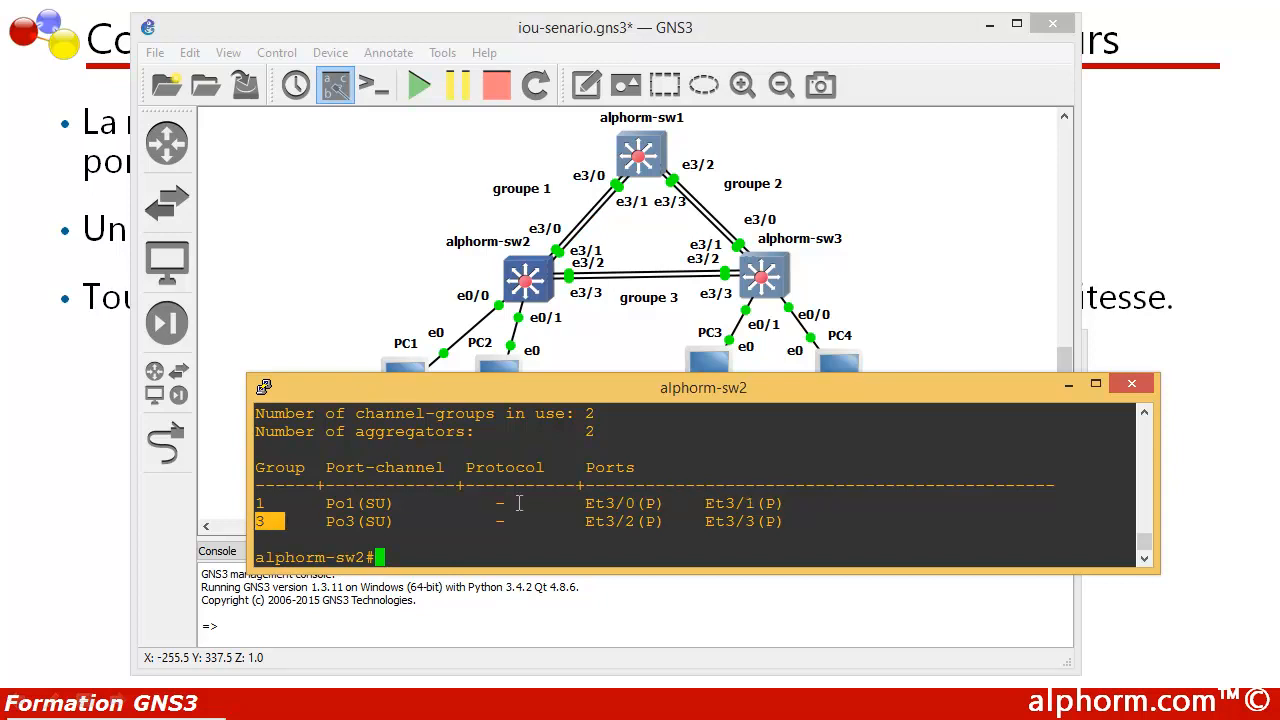
{"action": "left_click", "coordinate": [590, 296]}
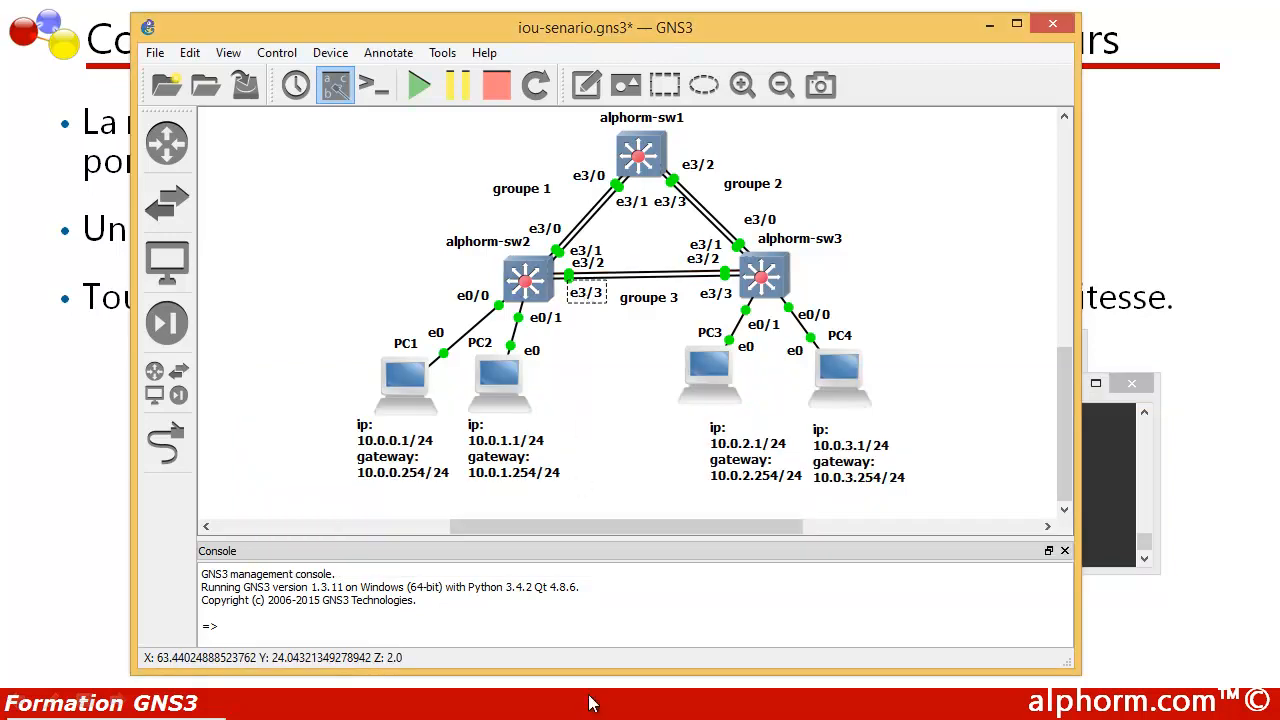
{"action": "left_click", "coordinate": [1090, 527]}
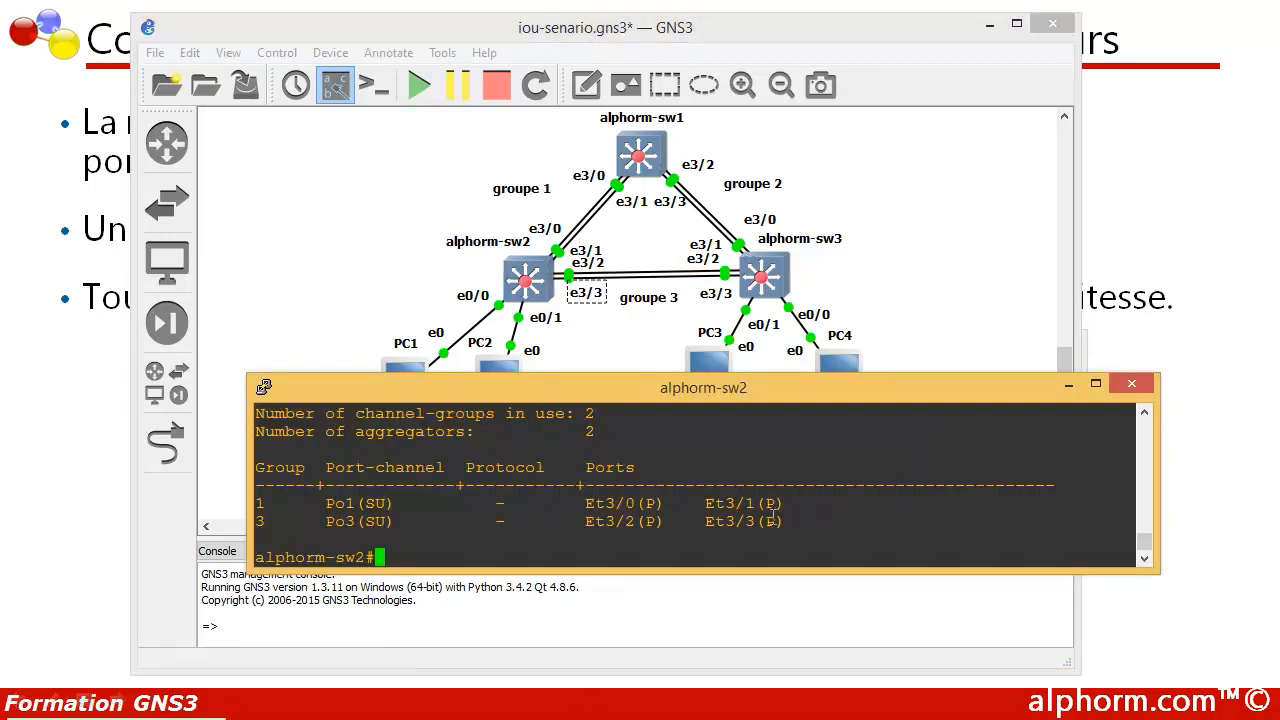
{"action": "key", "text": "Return"}
{"action": "key", "text": "Return"}
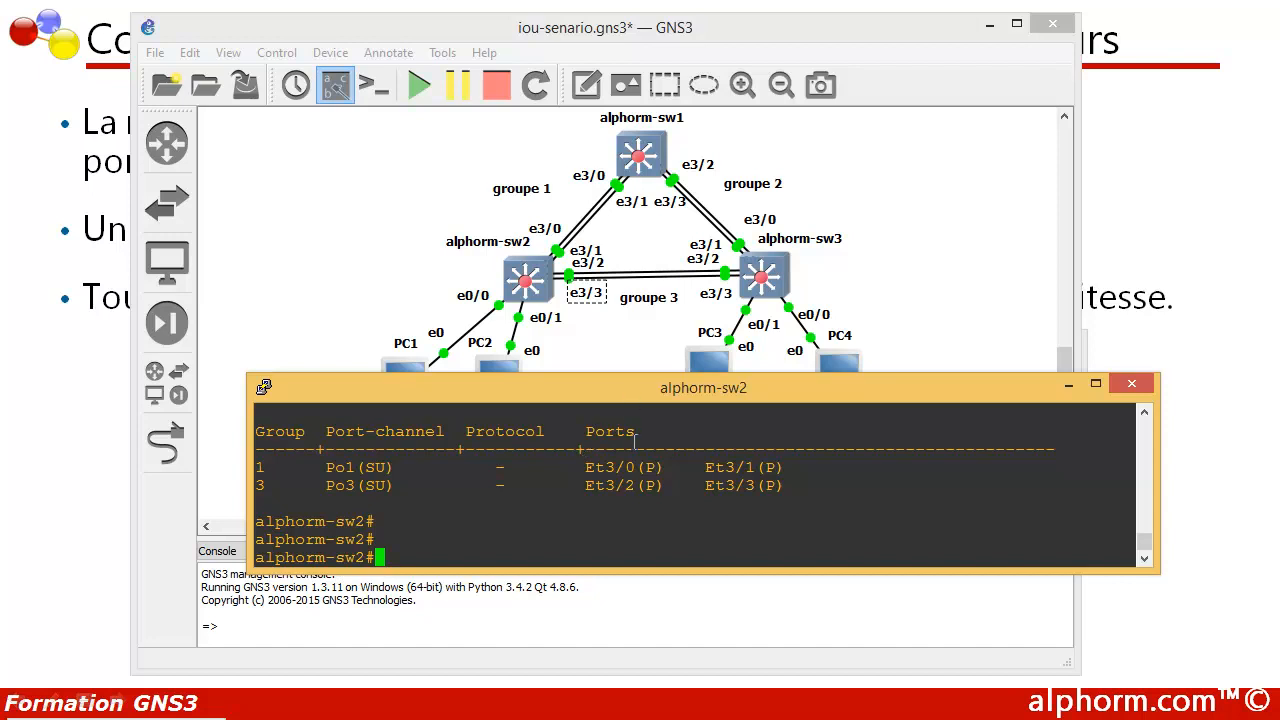
Open the console of alphorm-sw3 and set its terminal font size to 12
{"action": "right_click", "coordinate": [766, 277]}
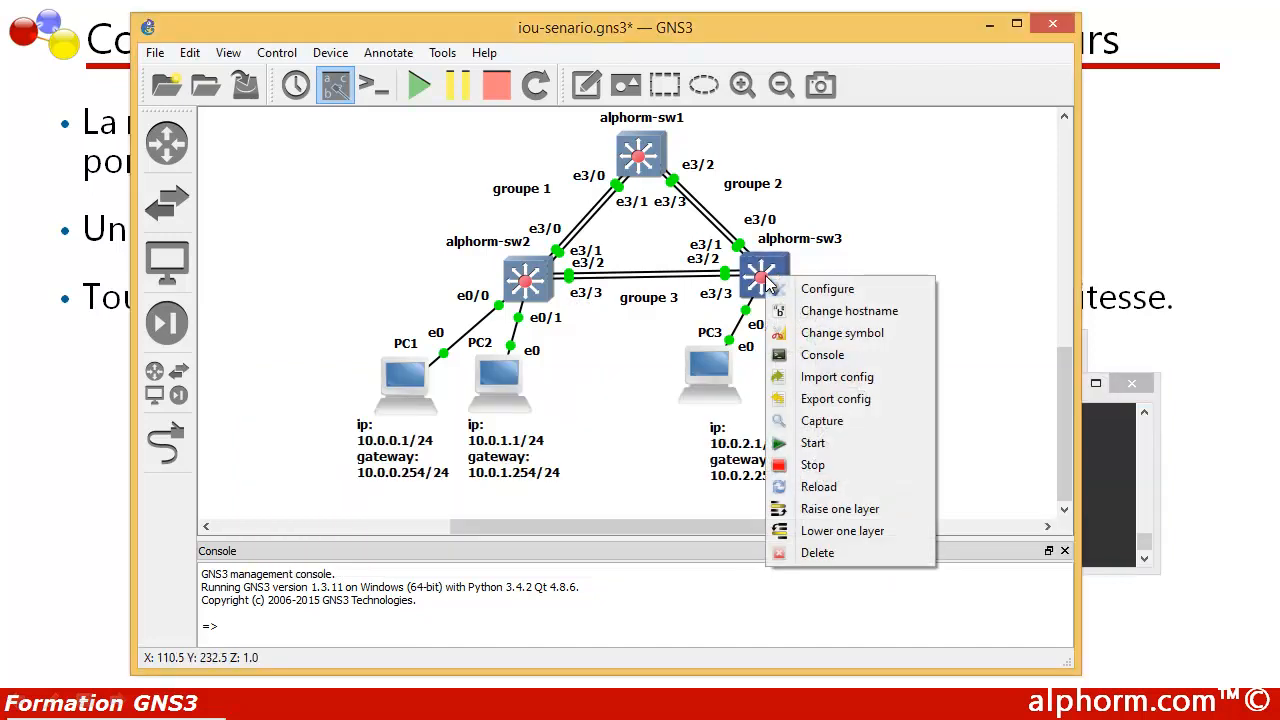
{"action": "left_click", "coordinate": [822, 354]}
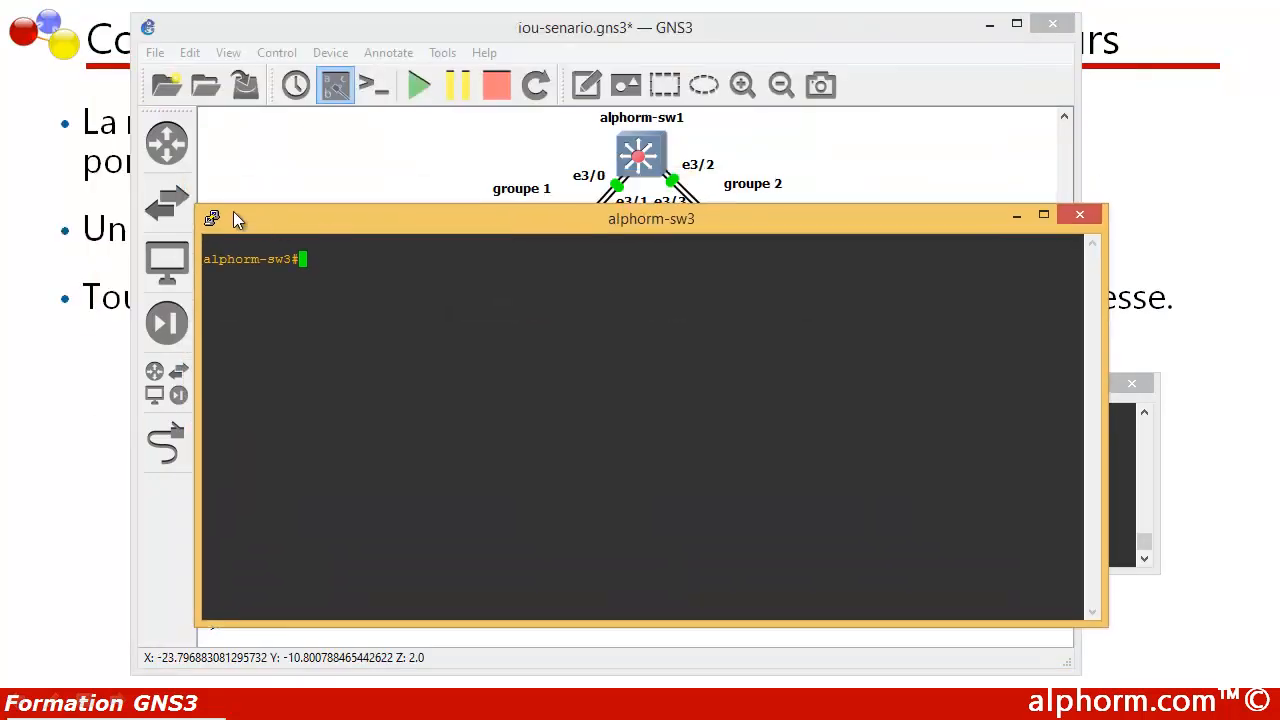
{"action": "left_click", "coordinate": [214, 216]}
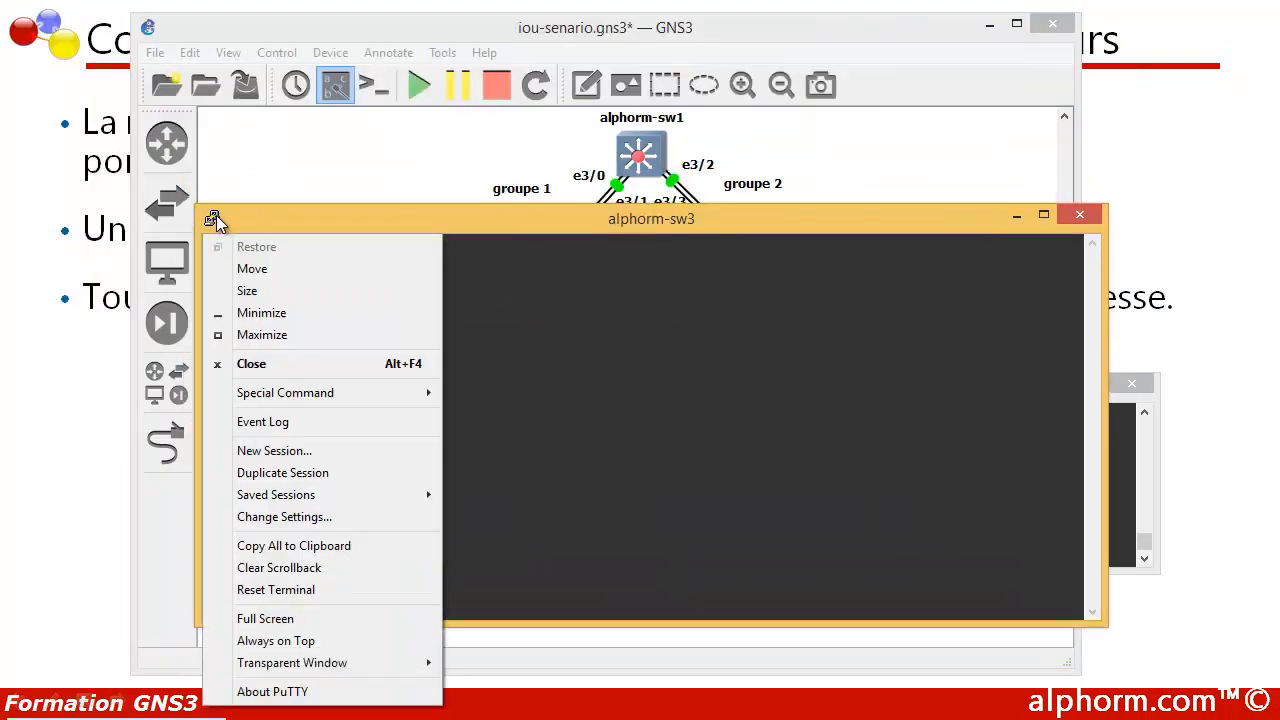
{"action": "left_click", "coordinate": [263, 517]}
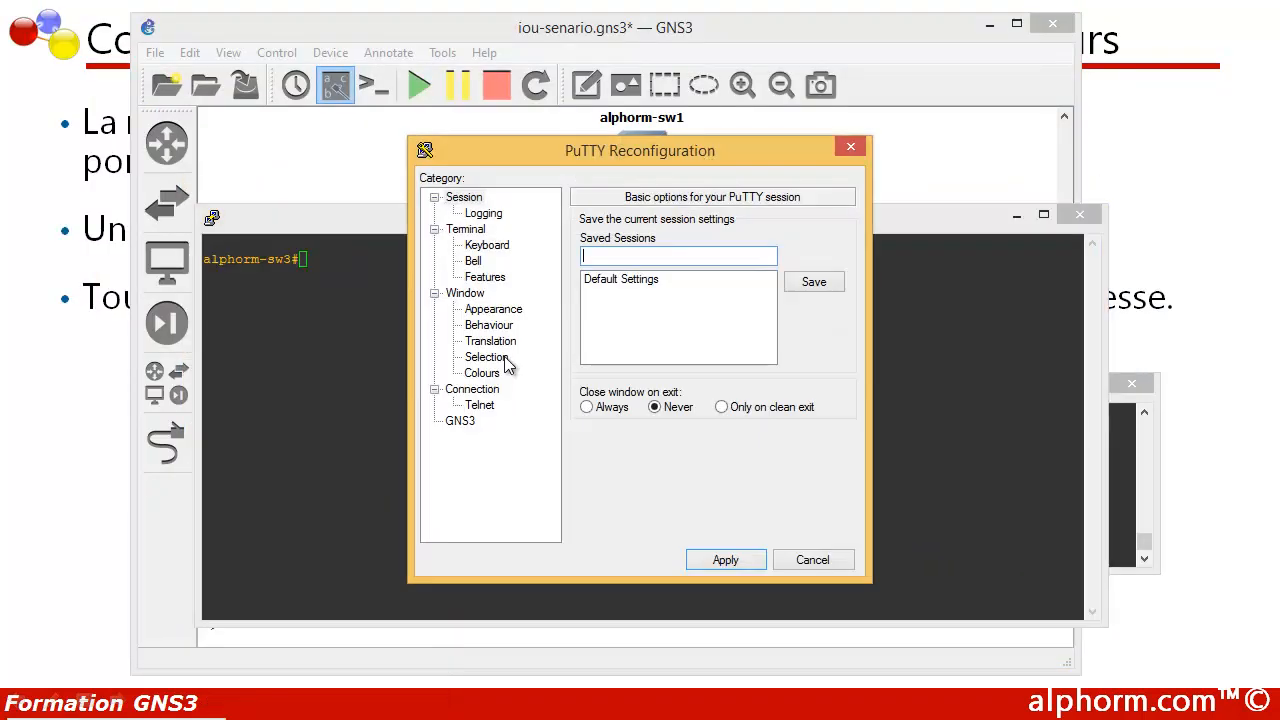
{"action": "left_click", "coordinate": [492, 313]}
{"action": "left_click", "coordinate": [801, 336]}
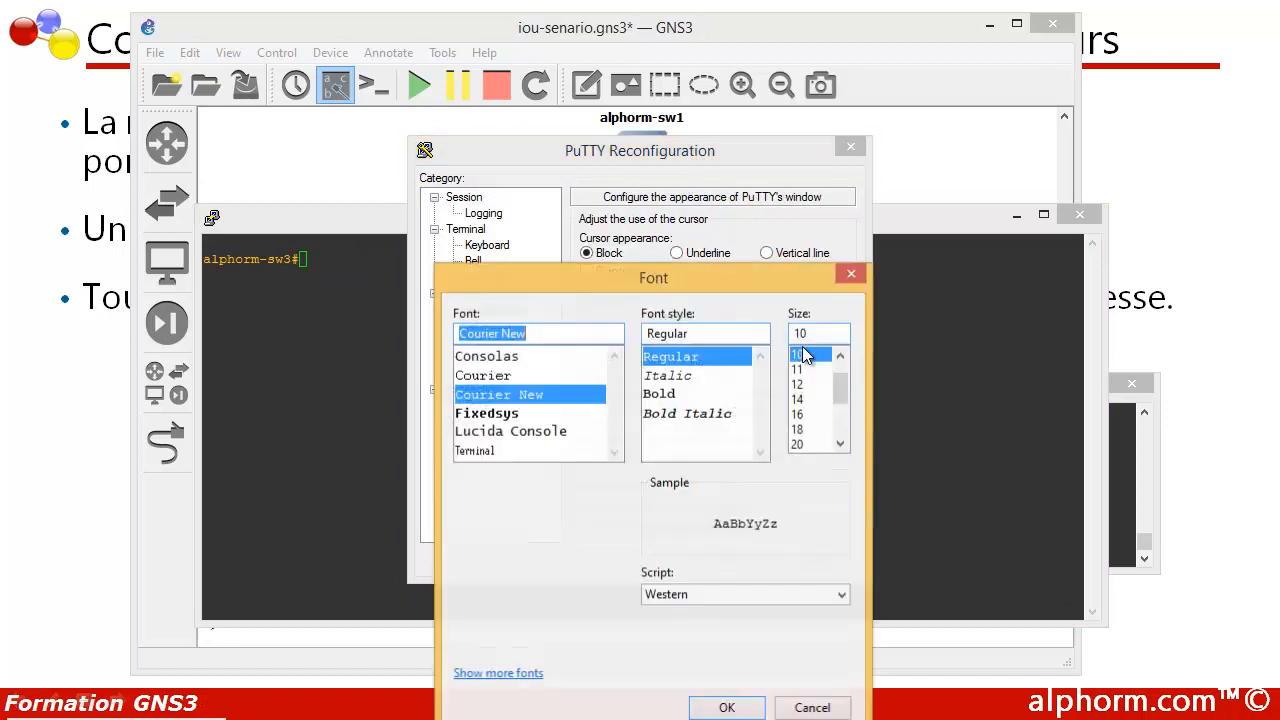
{"action": "left_click", "coordinate": [805, 386]}
{"action": "left_click", "coordinate": [704, 711]}
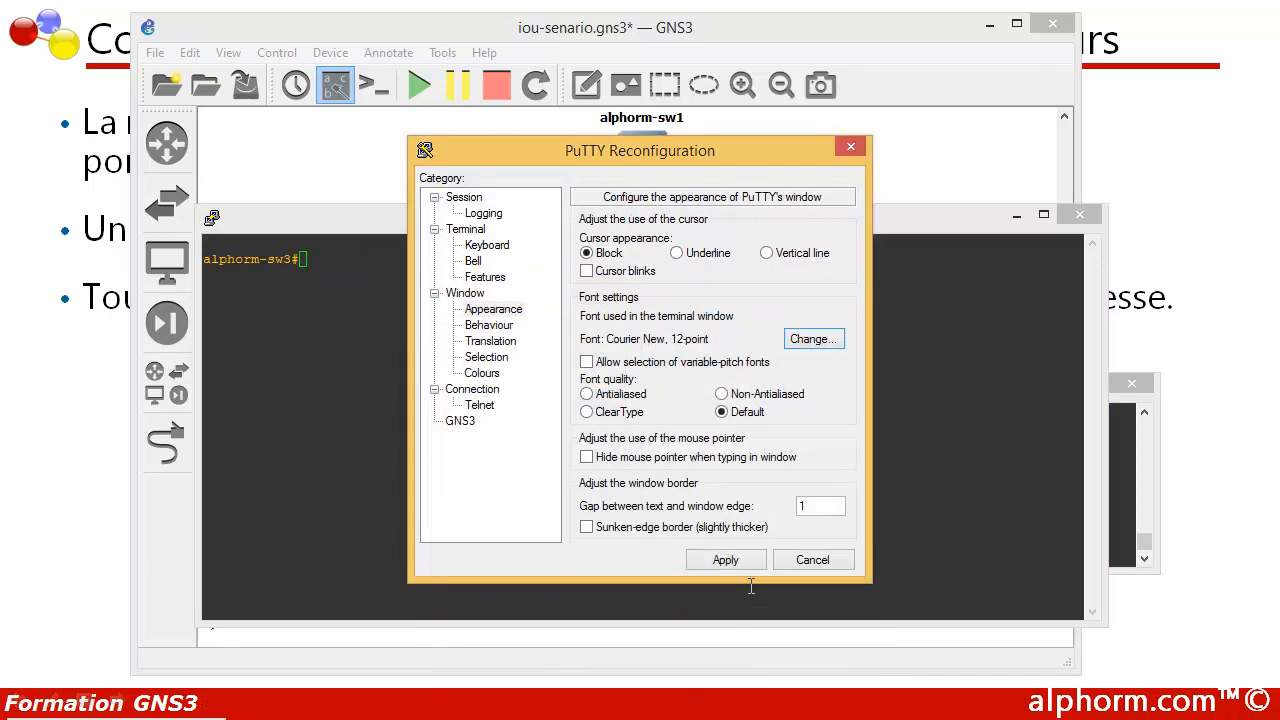
{"action": "left_click", "coordinate": [734, 561]}
Enter global configuration mode on alphorm-sw3 and move its console window below the switches in the topology
{"action": "left_click_drag", "start_coordinate": [259, 220], "coordinate": [376, 331]}
{"action": "type", "text": "conf t"}
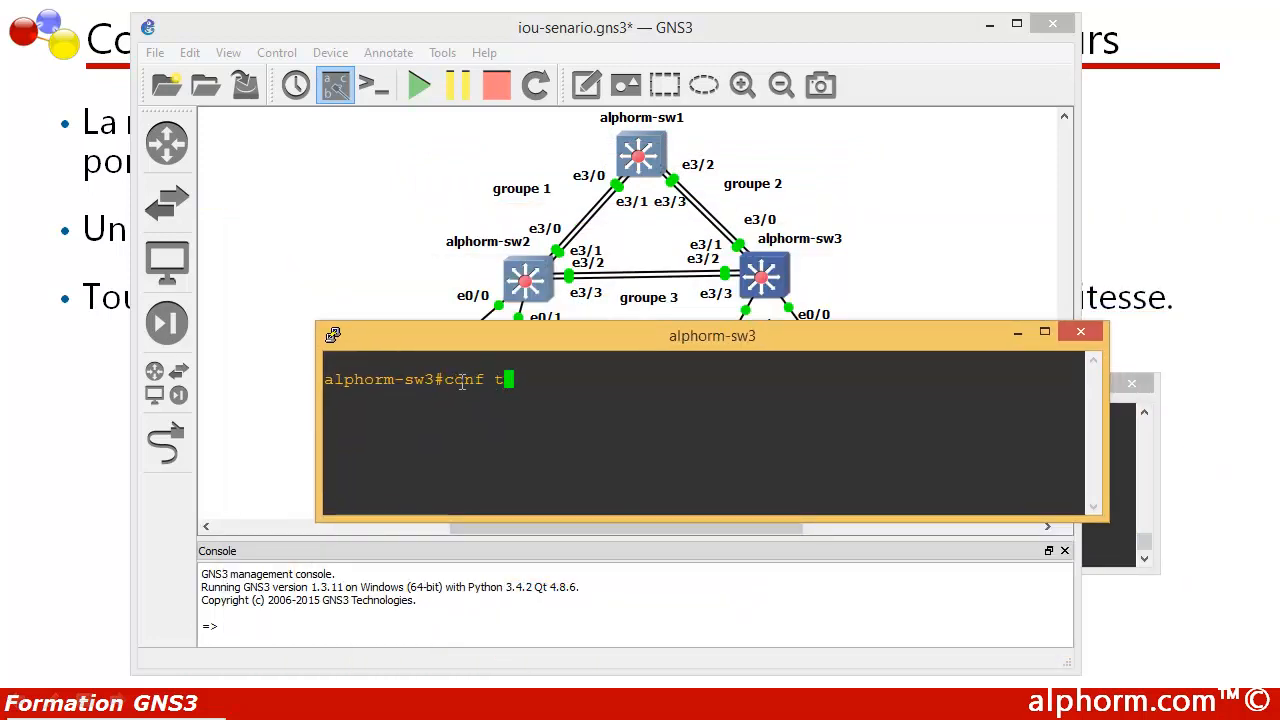
{"action": "key", "text": "Return"}
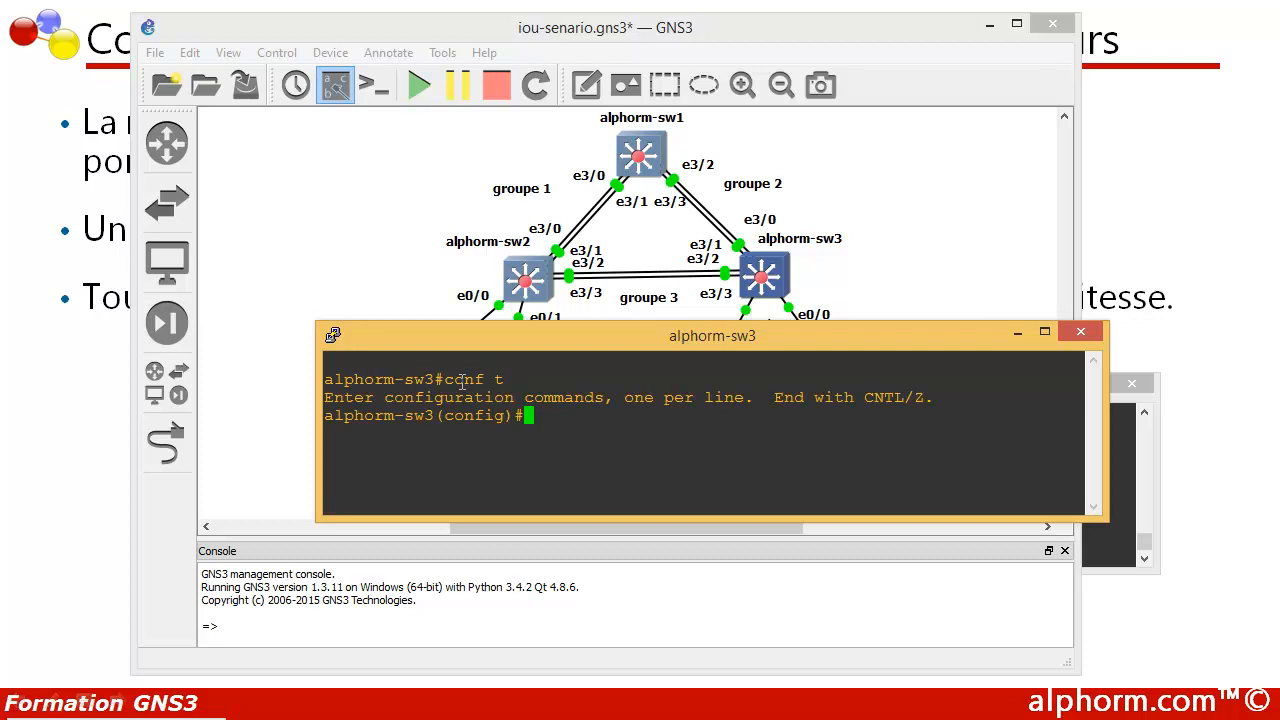
{"action": "left_click_drag", "start_coordinate": [540, 331], "coordinate": [528, 359]}
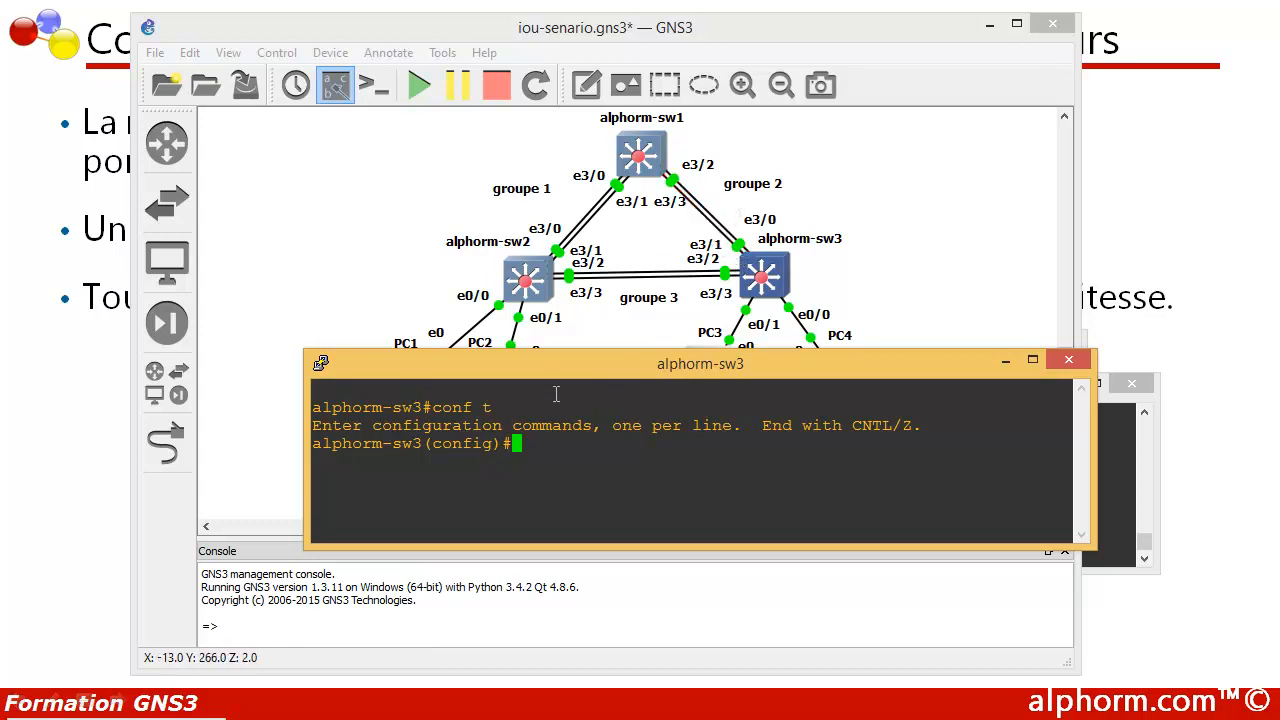
Enter interface range configuration mode for e 3/0-1 on alphorm-sw3
{"action": "type", "text": "inter"}
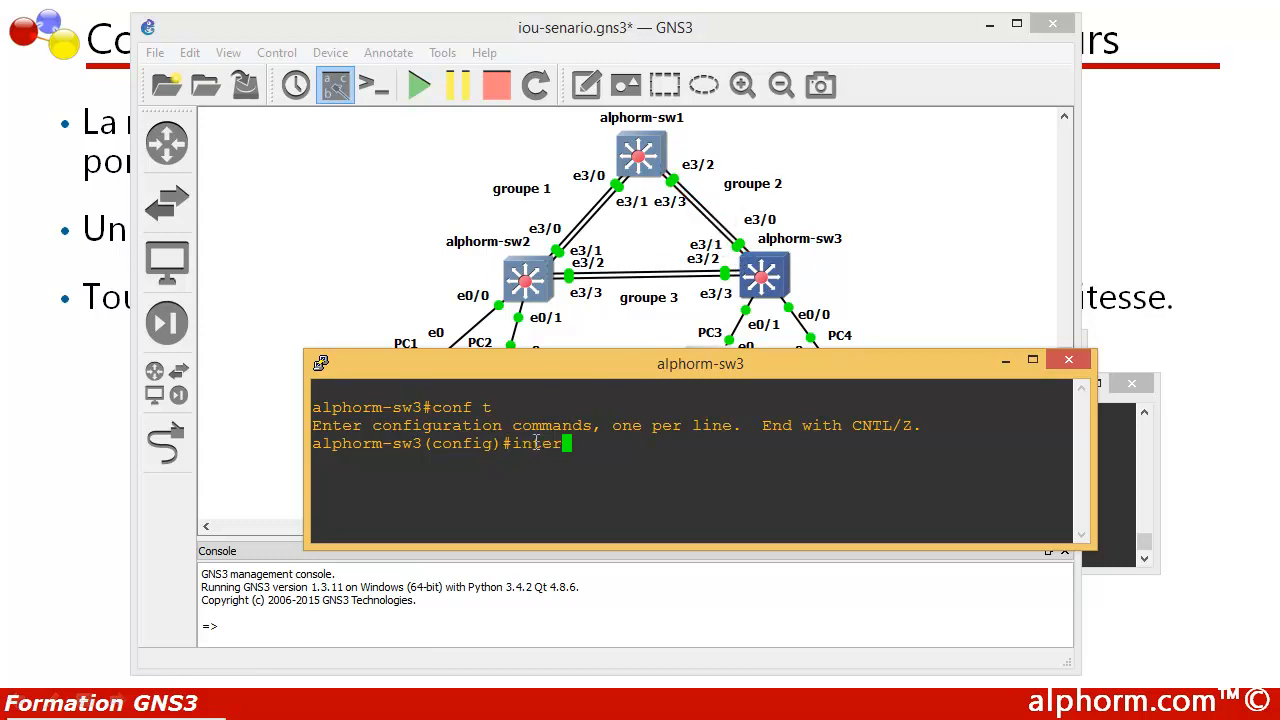
{"action": "type", "text": "face e 3/0-1"}
{"action": "key", "text": "Return"}
{"action": "key", "text": "Up"}
{"action": "key", "text": "Left"}
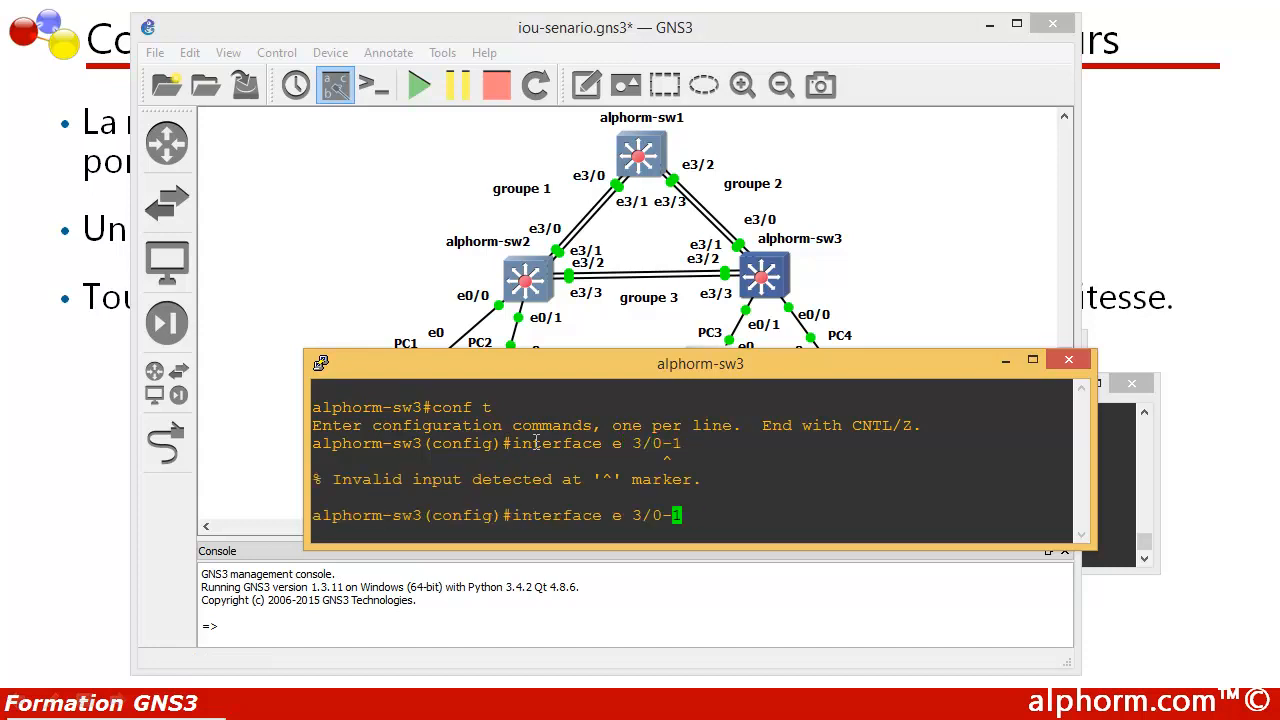
{"action": "key", "text": "Left"}
{"action": "key", "text": "Left"}
{"action": "key", "text": "Left"}
{"action": "key", "text": "Left"}
{"action": "key", "text": "Left"}
{"action": "key", "text": "Left"}
{"action": "key", "text": "Left"}
{"action": "key", "text": "Left"}
{"action": "key", "text": "Left"}
{"action": "key", "text": "Left"}
{"action": "key", "text": "Left"}
{"action": "key", "text": "Left"}
{"action": "key", "text": "Left"}
{"action": "key", "text": "Right"}
{"action": "key", "text": "Right"}
{"action": "key", "text": "Right"}
{"action": "key", "text": "Right"}
{"action": "key", "text": "Right"}
{"action": "key", "text": "Right"}
{"action": "type", "text": "ra"}
{"action": "key", "text": "Delete"}
{"action": "type", "text": "nge"}
{"action": "key", "text": "Return"}
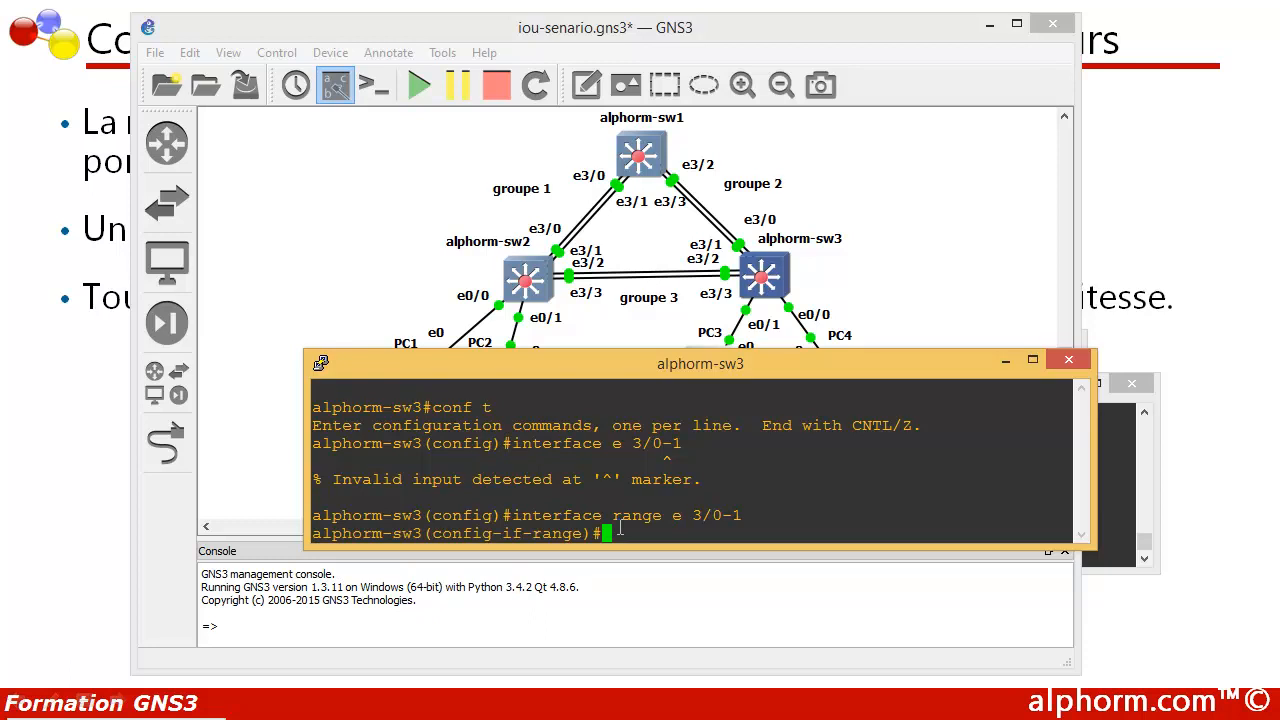
{"action": "key", "text": "Return"}
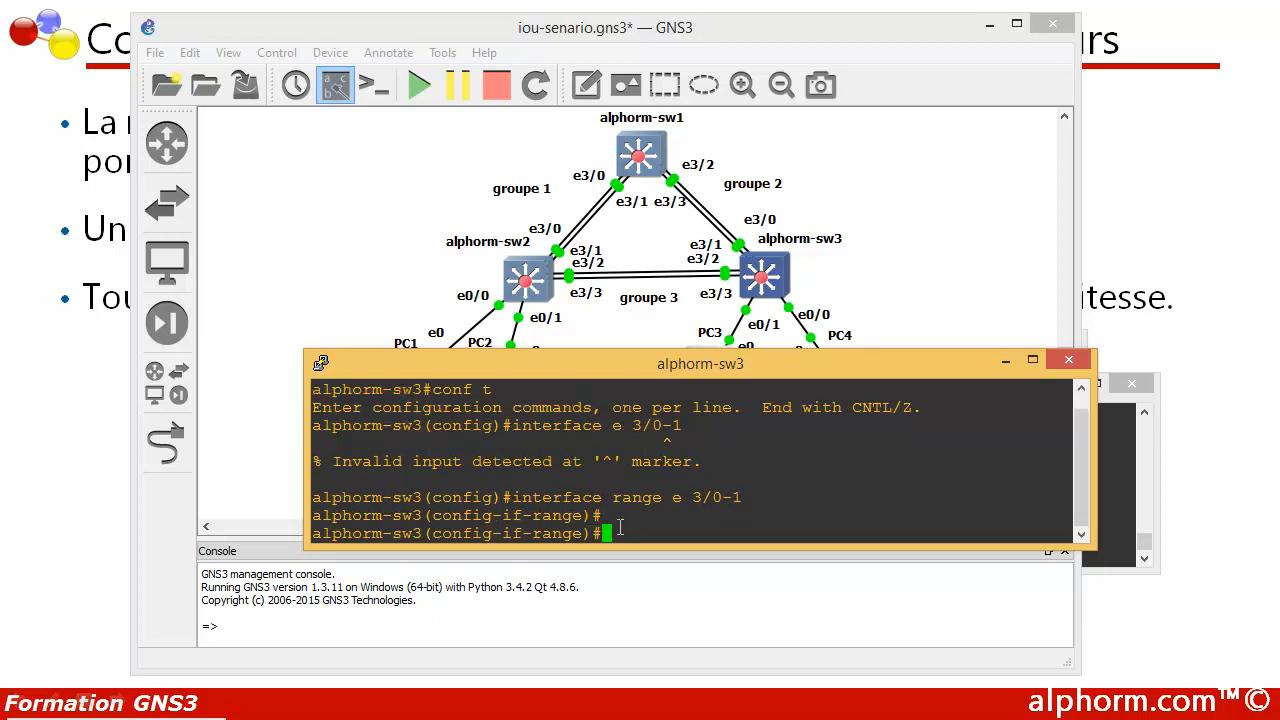
Assign interfaces e 3/0-1 on alphorm-sw3 to channel group 2 with mode on
{"action": "type", "text": "chna"}
{"action": "key", "text": "BackSpace"}
{"action": "key", "text": "BackSpace"}
{"action": "type", "text": "annel-group "}
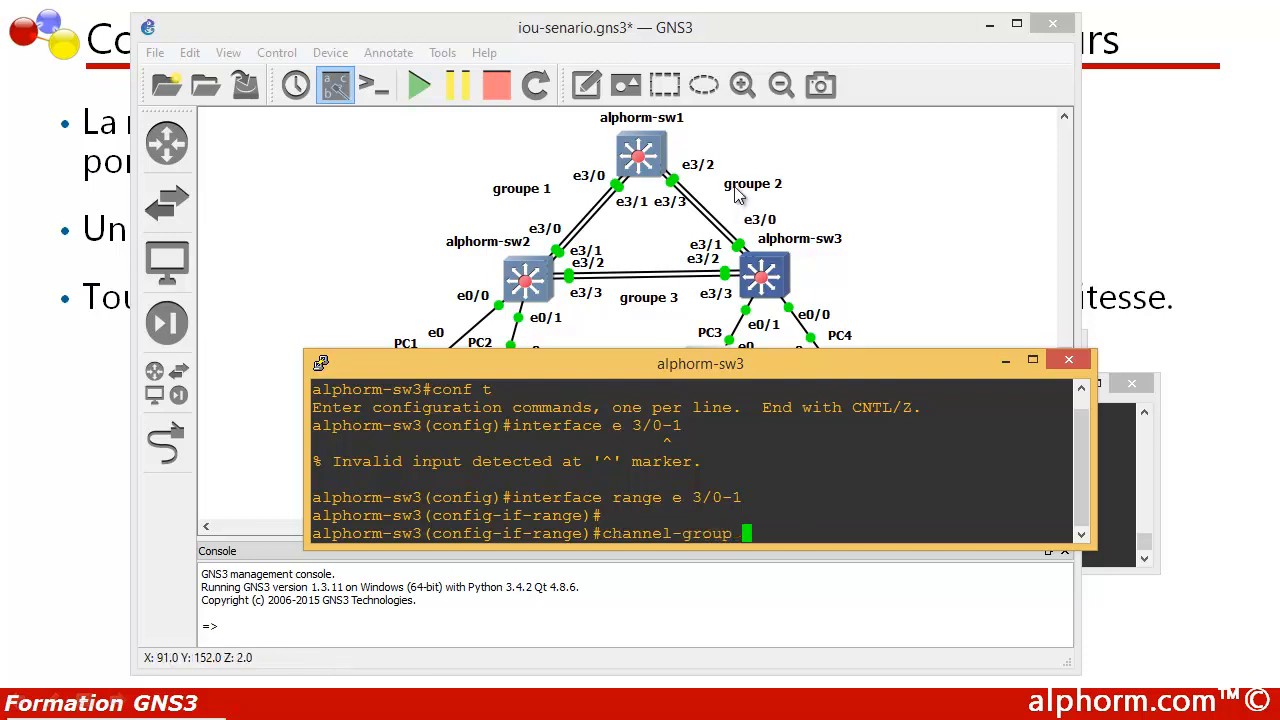
{"action": "type", "text": "2 mod"}
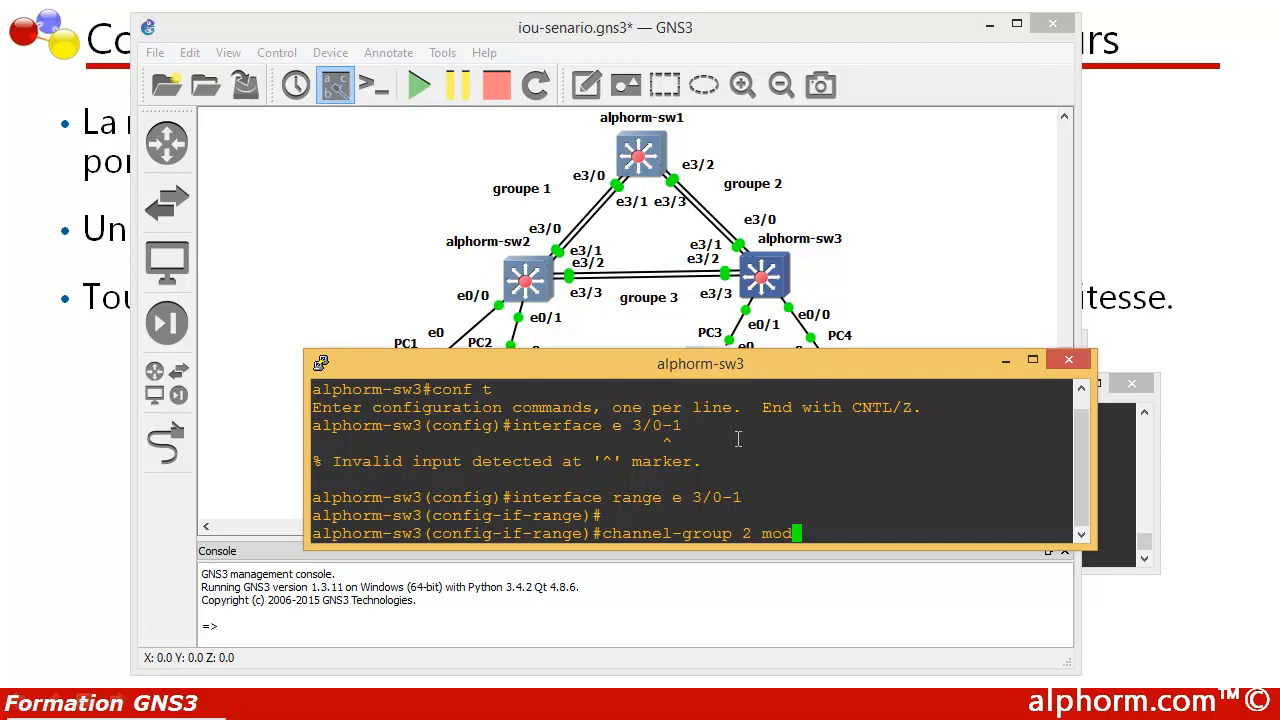
{"action": "type", "text": "e on"}
{"action": "key", "text": "Return"}
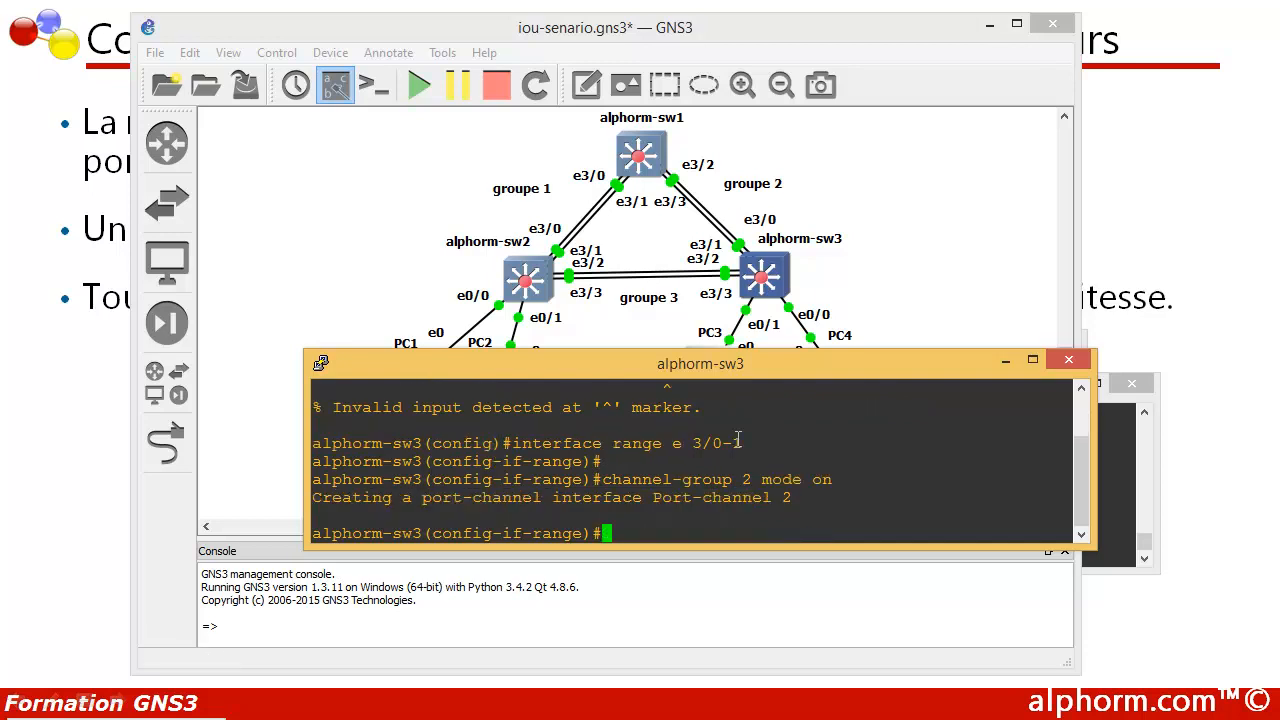
Set the switchport trunk encapsulation of interfaces e 3/0-1 to dot1q
{"action": "type", "text": "switch"}
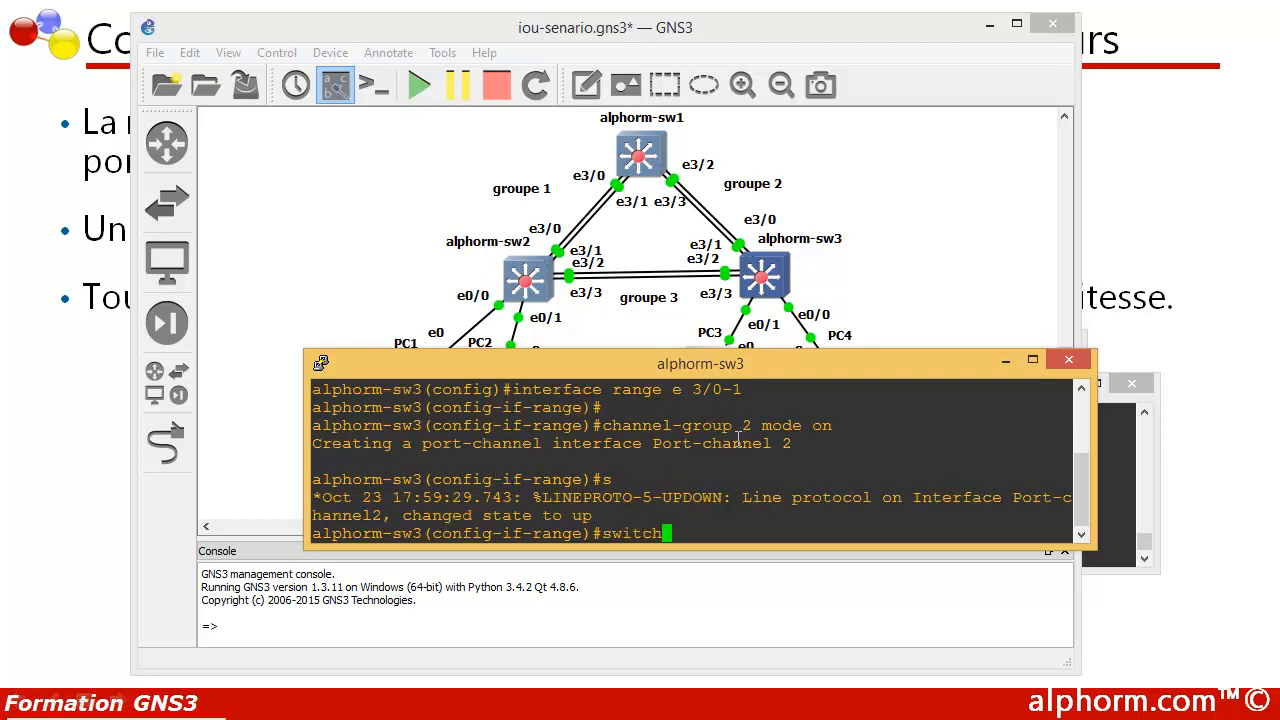
{"action": "type", "text": "port trunk enc"}
{"action": "key", "text": "Tab"}
{"action": "type", "text": "do"}
{"action": "type", "text": "1q"}
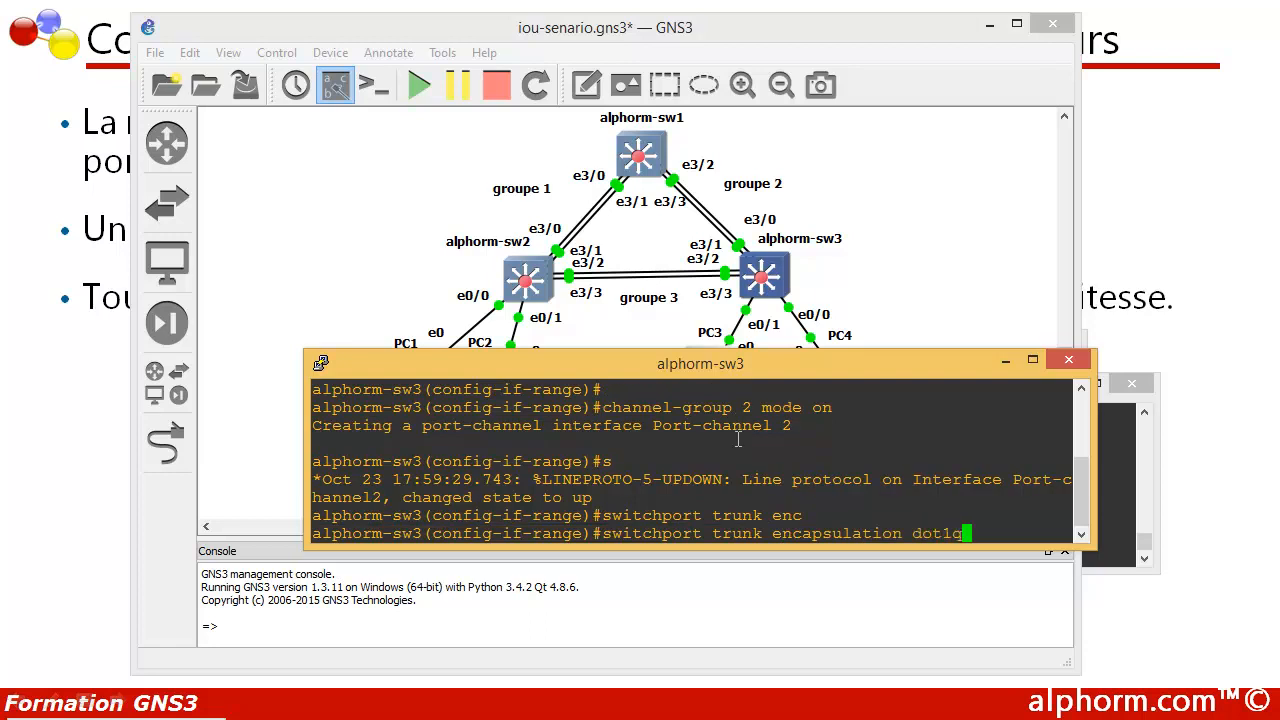
{"action": "key", "text": "Return"}
Set interfaces e 3/0-1 to switchport mode trunk and exit to global configuration mode
{"action": "type", "text": "switch"}
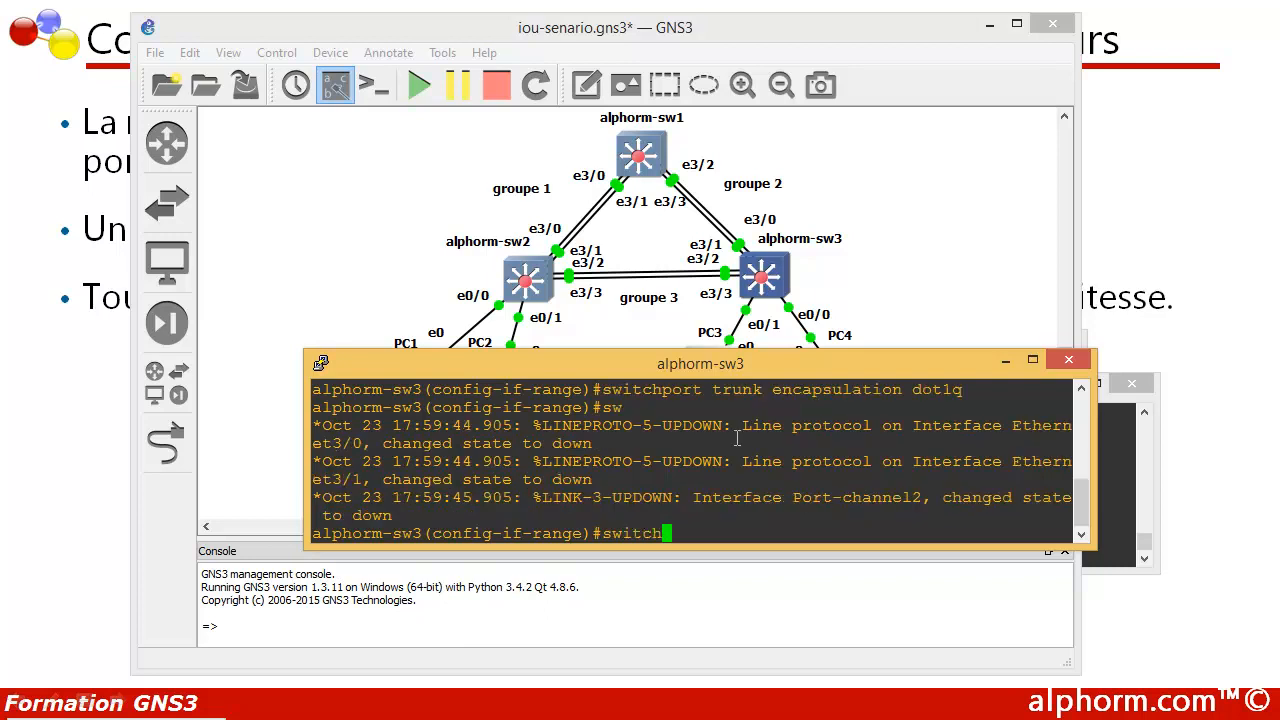
{"action": "type", "text": "port m"}
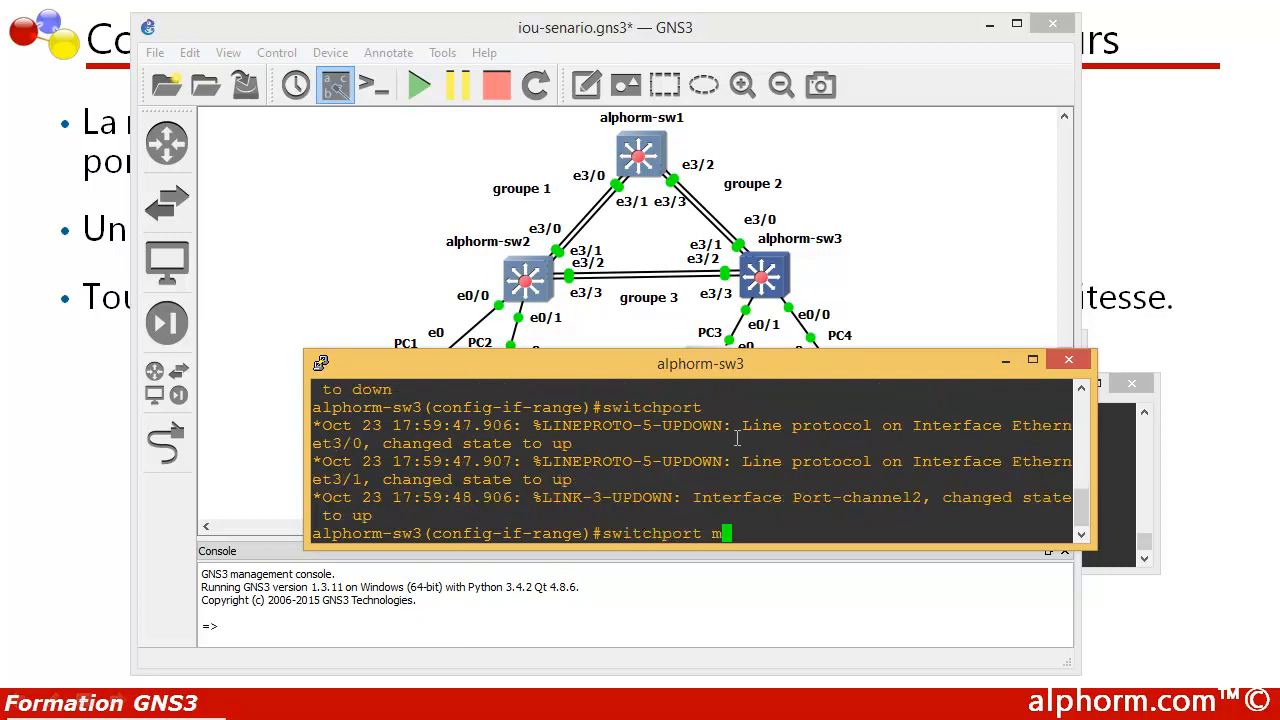
{"action": "type", "text": "ode trunk"}
{"action": "key", "text": "Return"}
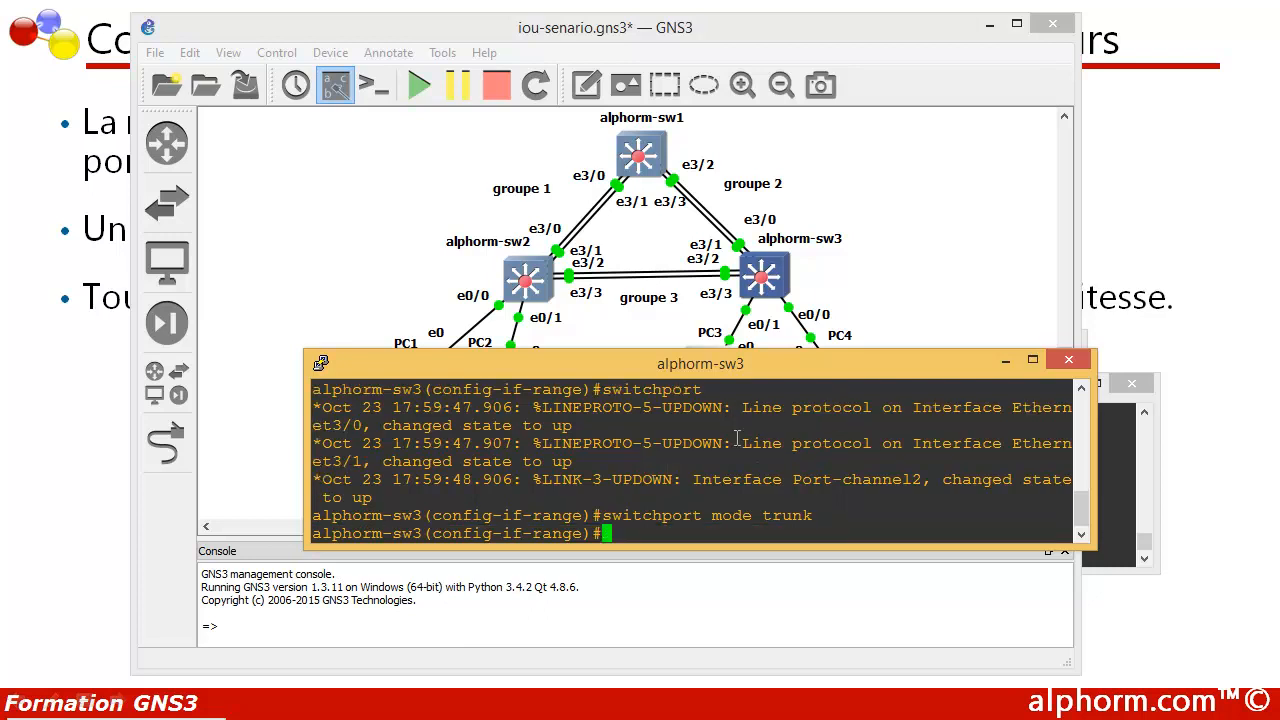
{"action": "type", "text": "exit"}
{"action": "key", "text": "Return"}
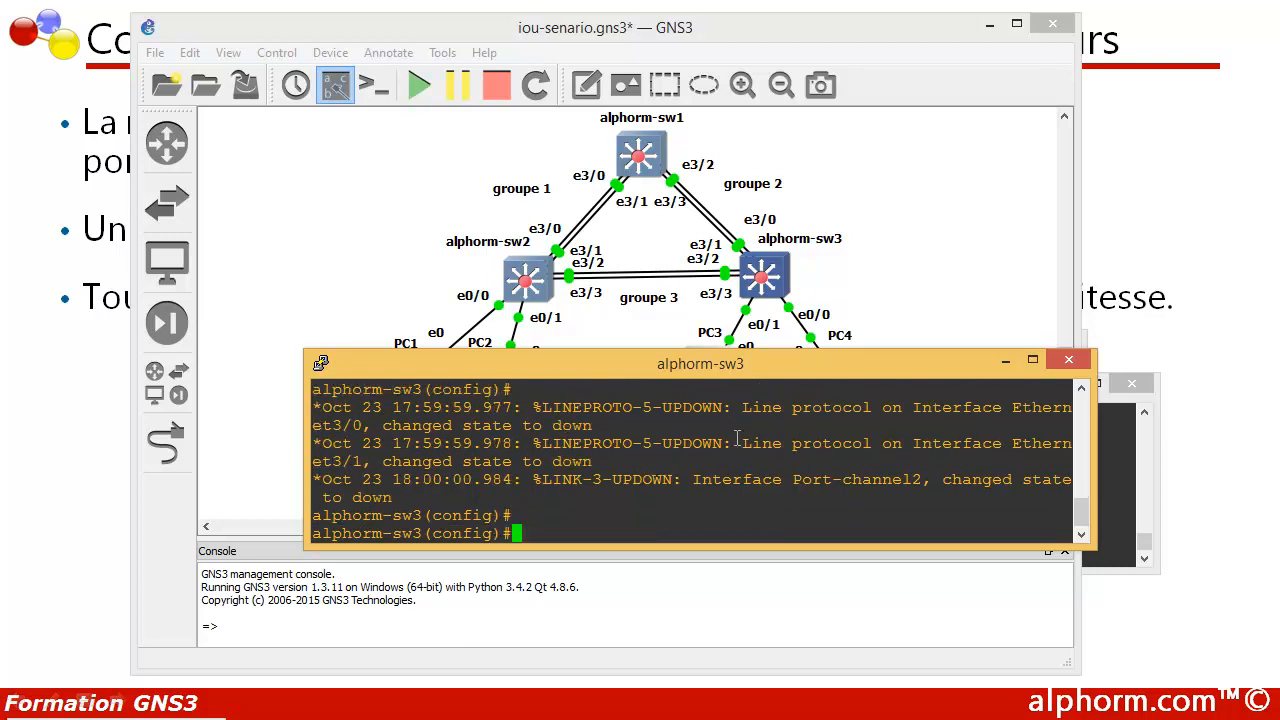
Enter interface range configuration mode for e 3/2-3 on alphorm-sw3
{"action": "type", "text": "int"}
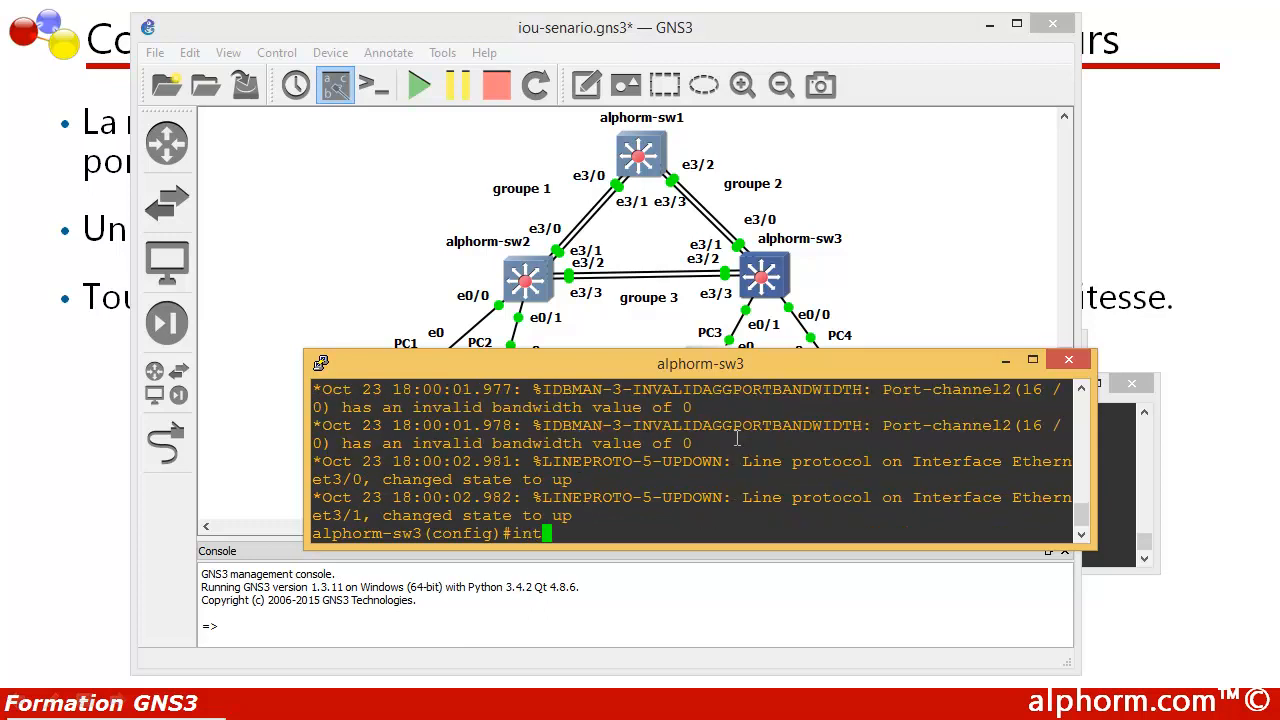
{"action": "type", "text": "erface range"}
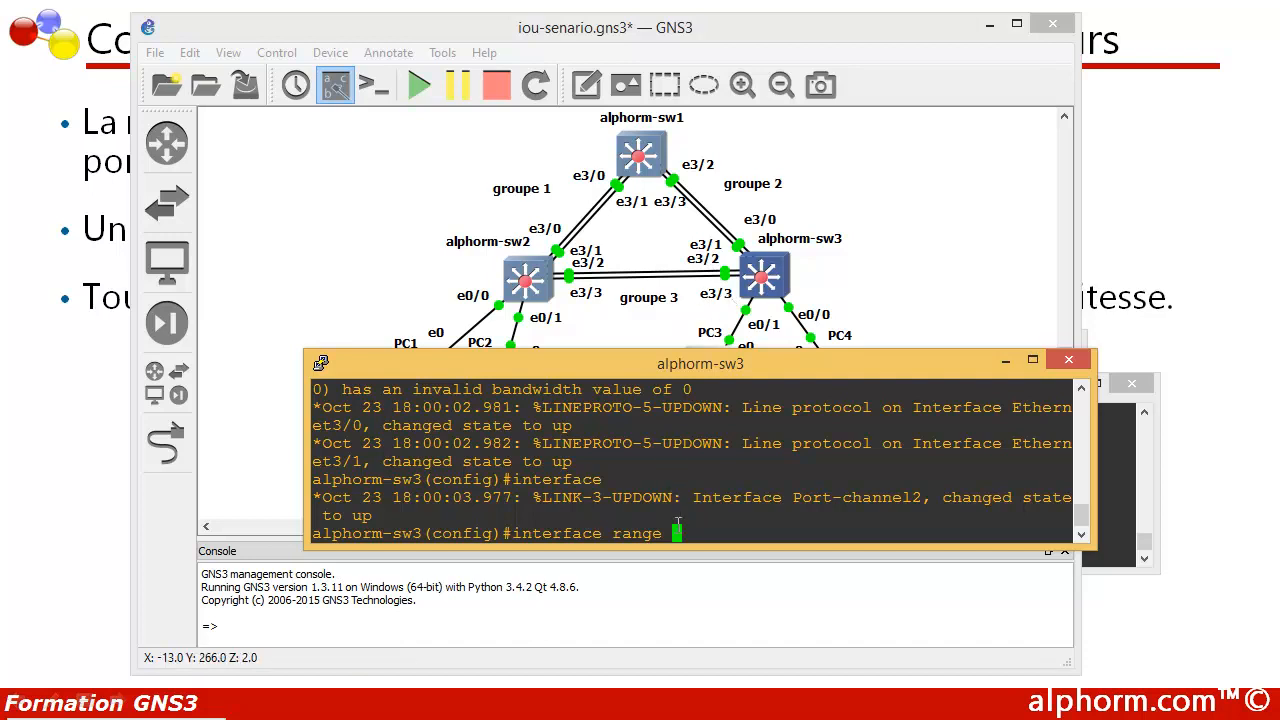
{"action": "type", "text": "e 3"}
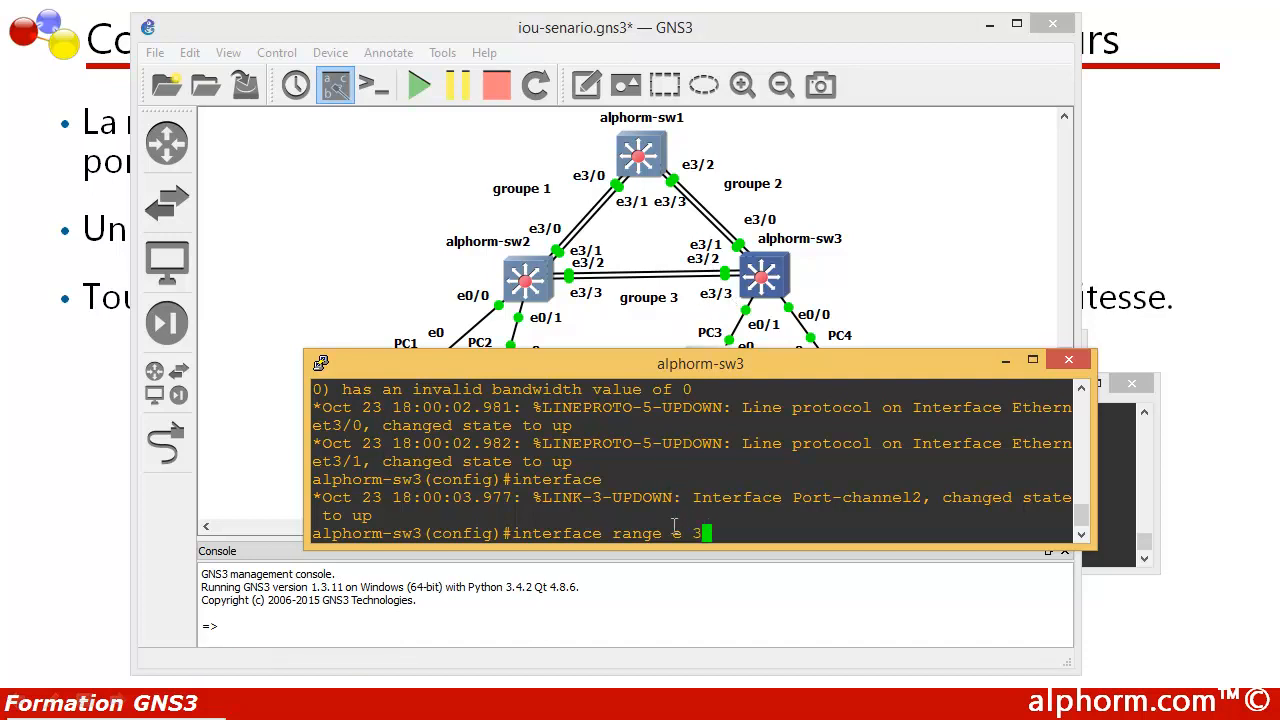
{"action": "type", "text": "/2-3"}
{"action": "key", "text": "Return"}
Assign interfaces e 3/2-3 on alphorm-sw3 to channel group 3 with mode on
{"action": "type", "text": "chn"}
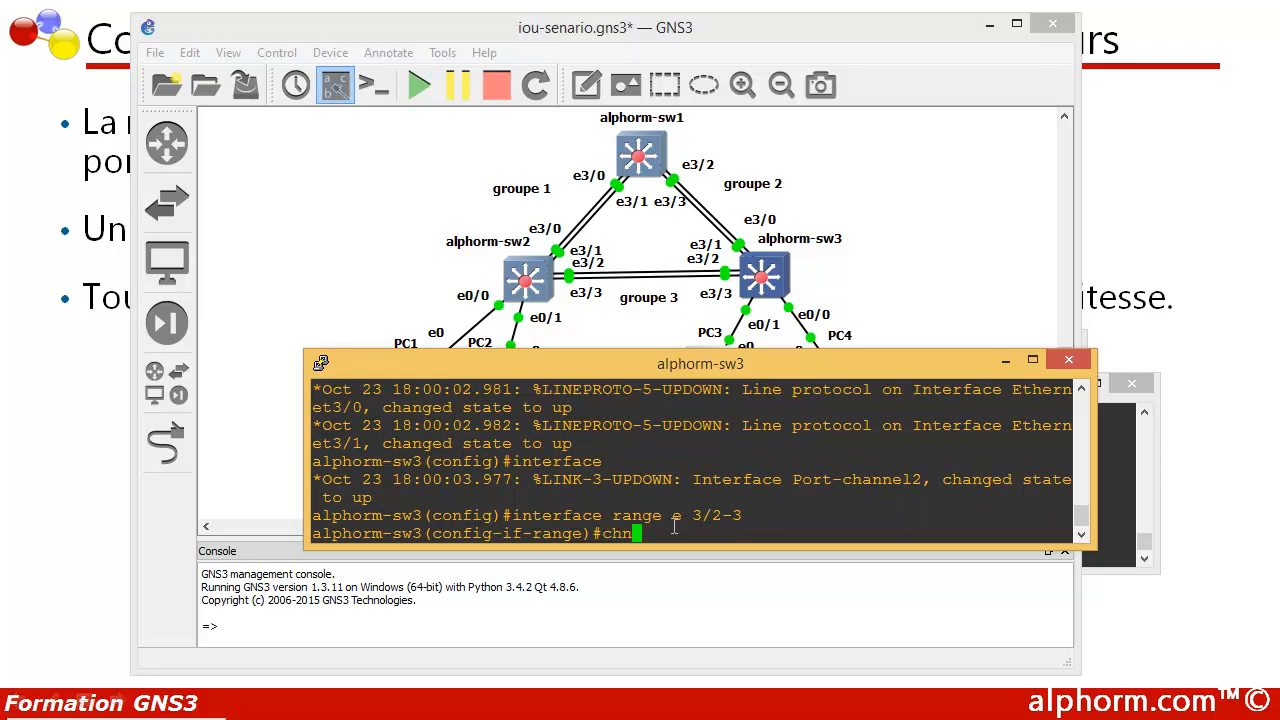
{"action": "type", "text": "nnel"}
{"action": "key", "text": "BackSpace"}
{"action": "key", "text": "BackSpace"}
{"action": "key", "text": "BackSpace"}
{"action": "key", "text": "BackSpace"}
{"action": "key", "text": "BackSpace"}
{"action": "type", "text": "annel-group "}
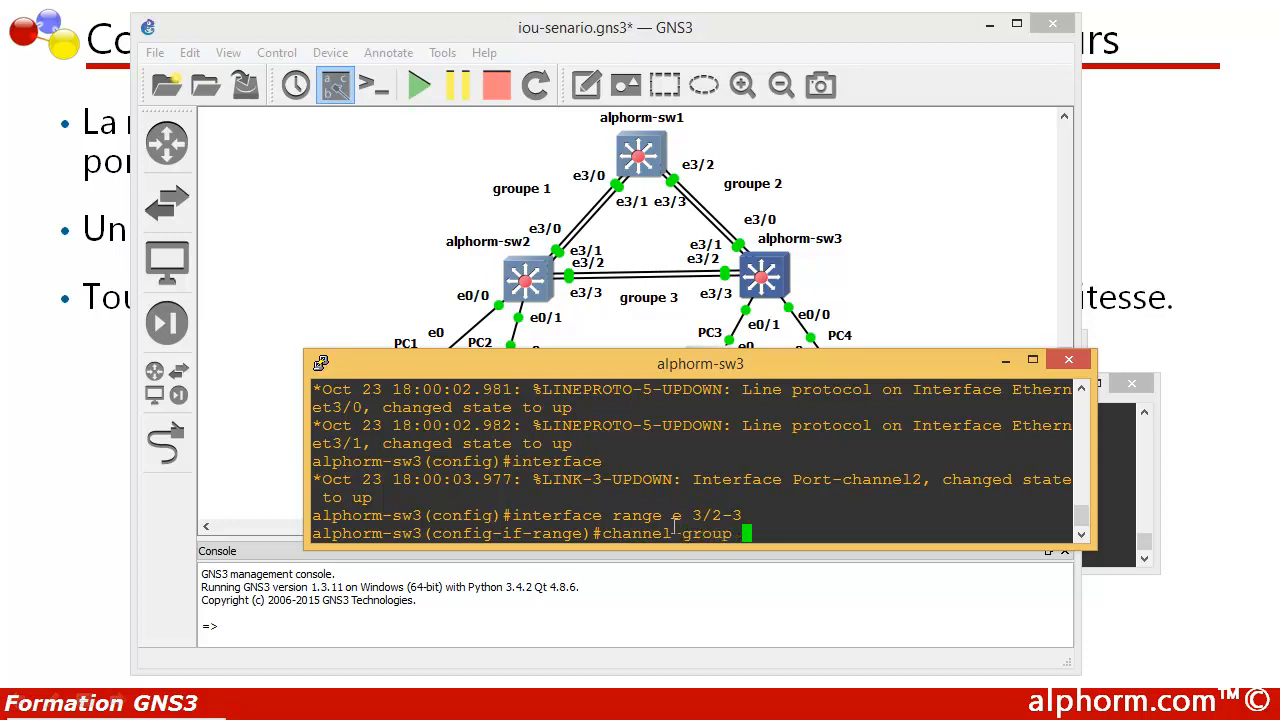
{"action": "type", "text": "3 mode on"}
{"action": "key", "text": "Return"}
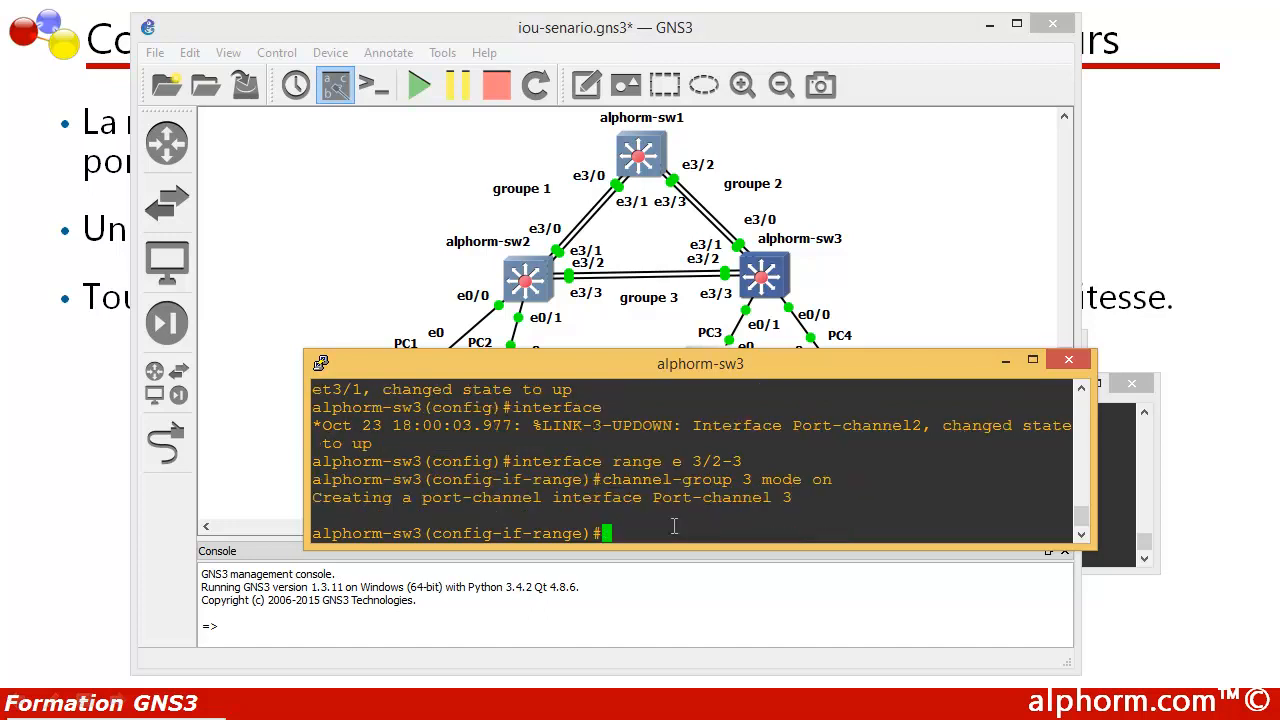
Apply switchport mode trunk and dot1q trunk encapsulation to interfaces e 3/2-3 by reusing the earlier commands
{"action": "key", "text": "Up"}
{"action": "key", "text": "Up"}
{"action": "key", "text": "Up"}
{"action": "key", "text": "Up"}
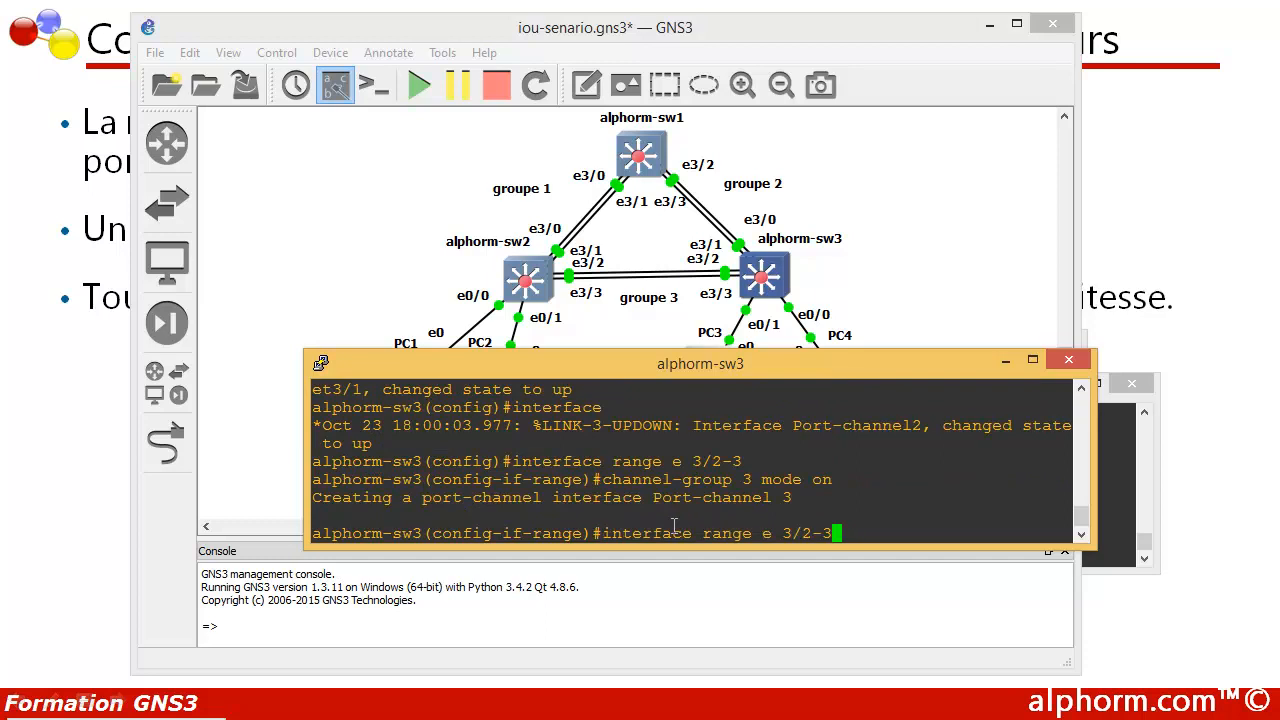
{"action": "key", "text": "Up"}
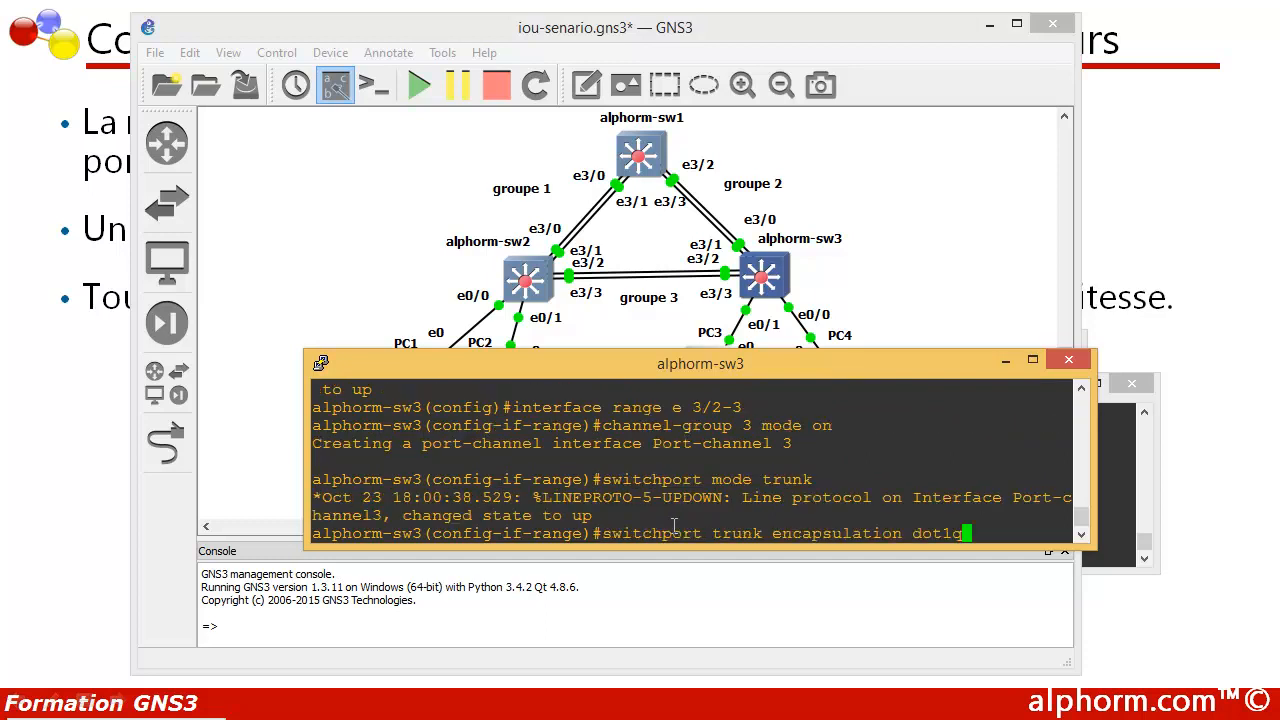
{"action": "key", "text": "Return"}
Select interface range e 3/2-3 again and reapply switchport mode trunk to it
{"action": "key", "text": "Up"}
{"action": "key", "text": "Up"}
{"action": "key", "text": "Up"}
{"action": "key", "text": "Up"}
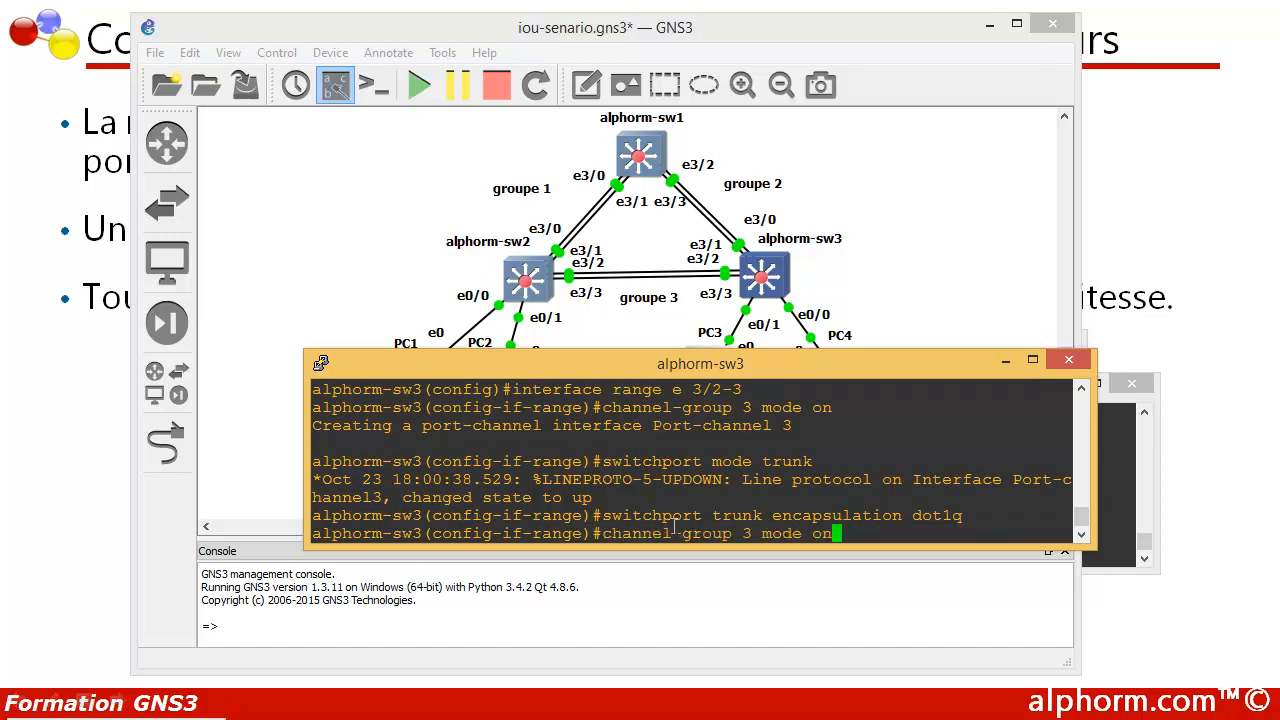
{"action": "key", "text": "Up"}
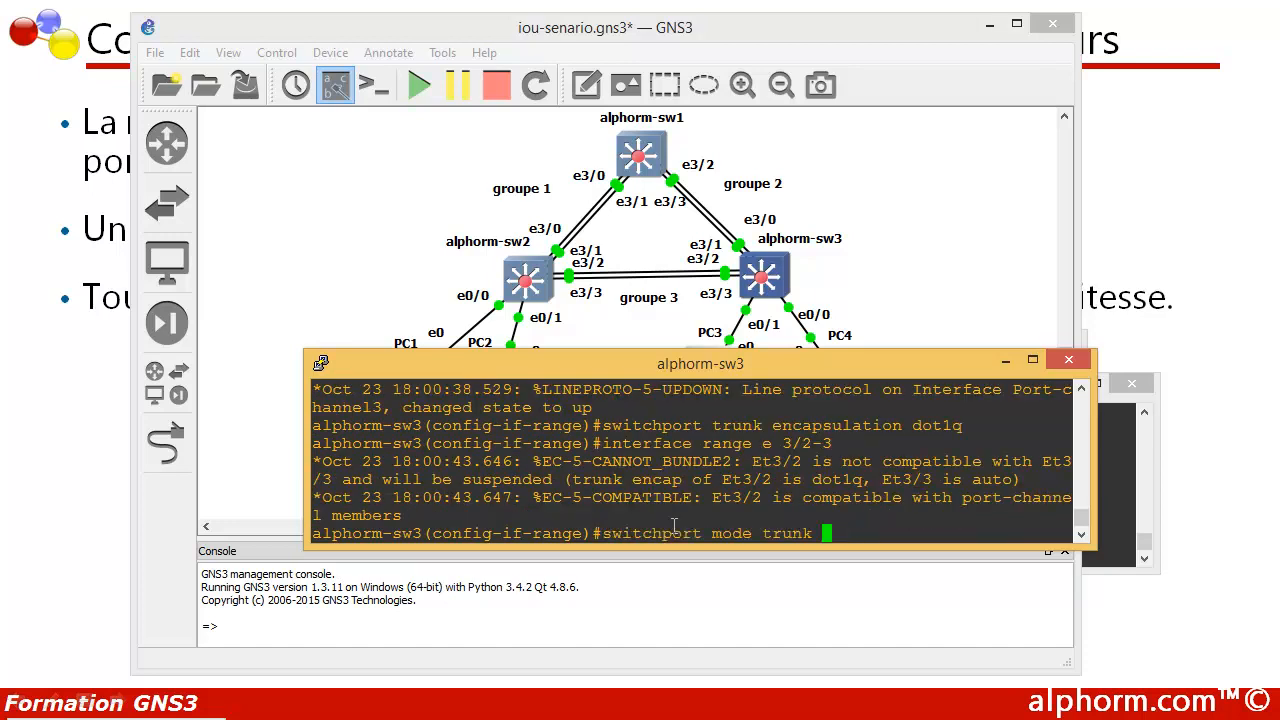
{"action": "key", "text": "Return"}
{"action": "key", "text": "Return"}
Exit the interface range and global configuration on alphorm-sw3 back to privileged EXEC mode
{"action": "type", "text": "exit"}
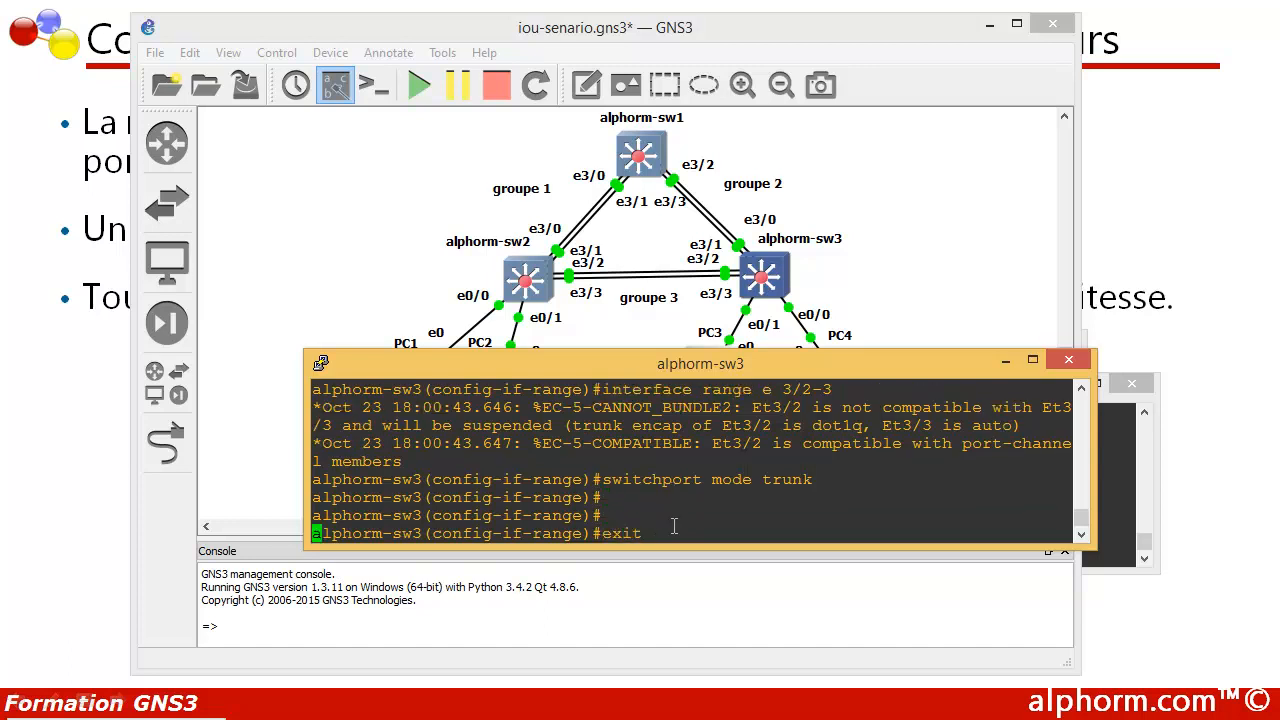
{"action": "key", "text": "Return"}
{"action": "key", "text": "Return"}
{"action": "key", "text": "Return"}
{"action": "type", "text": "exit"}
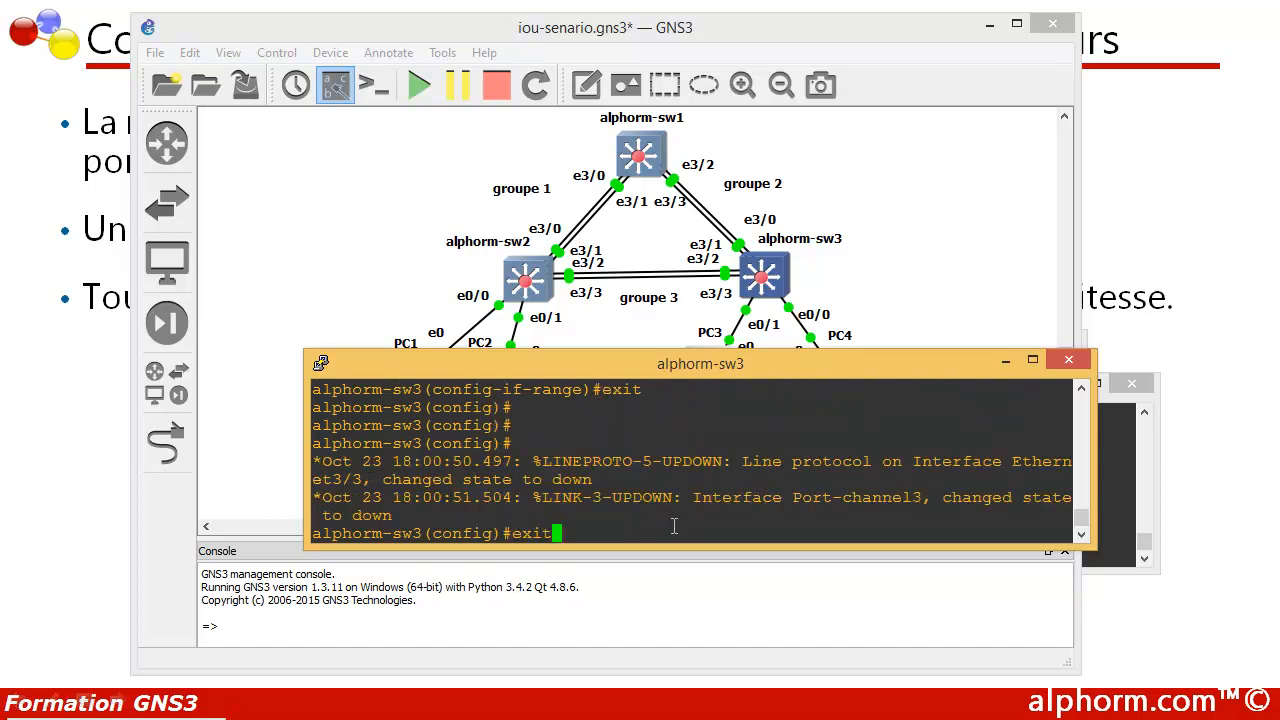
{"action": "key", "text": "Return"}
{"action": "key", "text": "Return"}
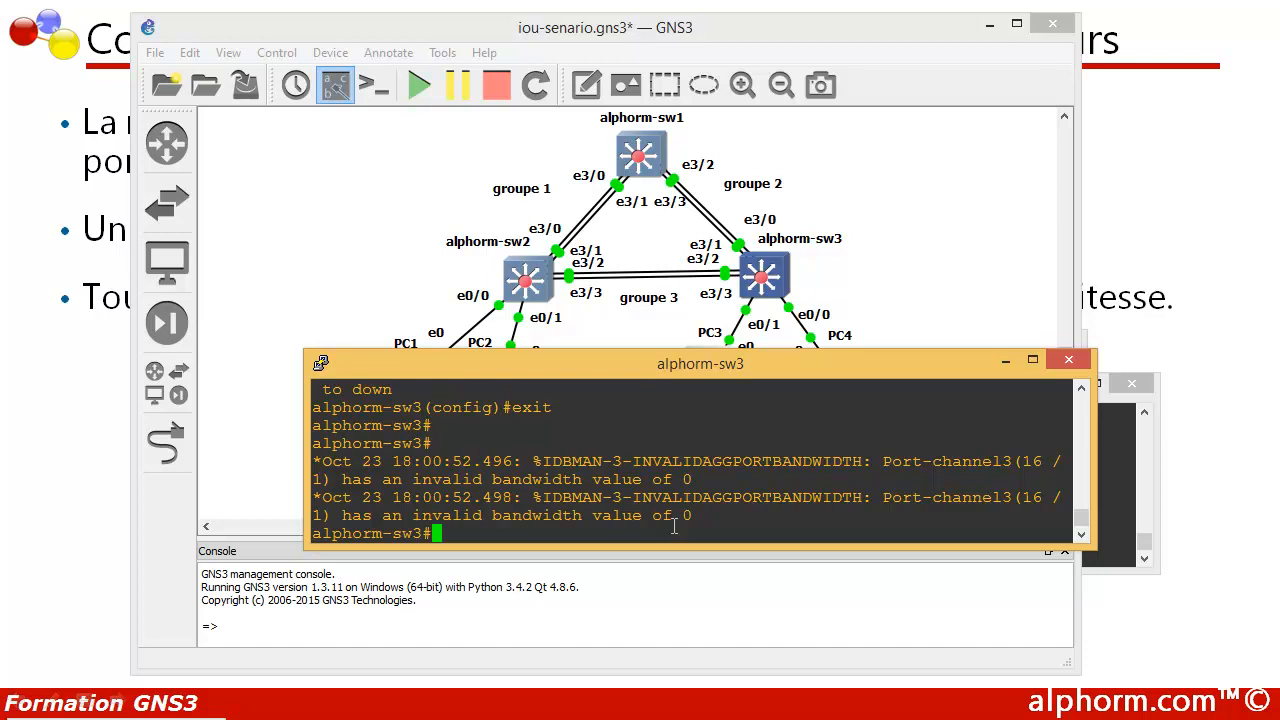
Display the EtherChannel summary on alphorm-sw3 and check the member ports of groups 2 and 3 against the topology
{"action": "type", "text": "show etherch"}
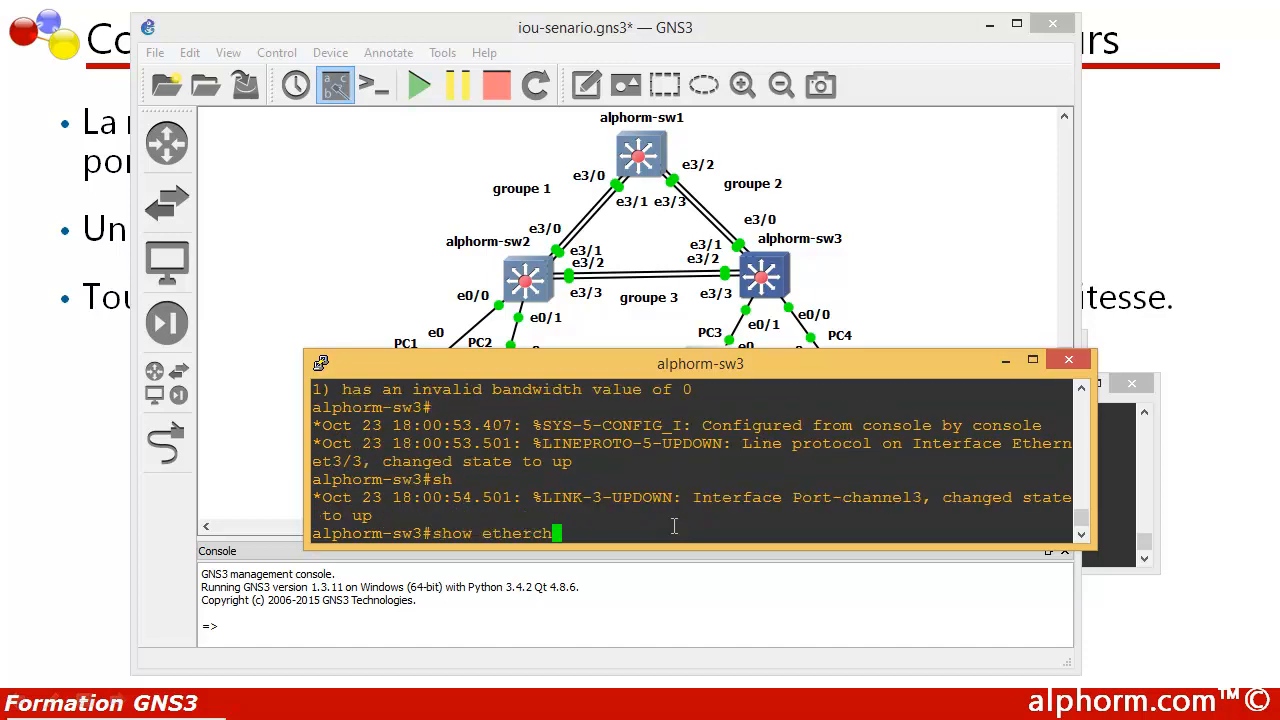
{"action": "type", "text": "annel su"}
{"action": "key", "text": "Tab"}
{"action": "key", "text": "Return"}
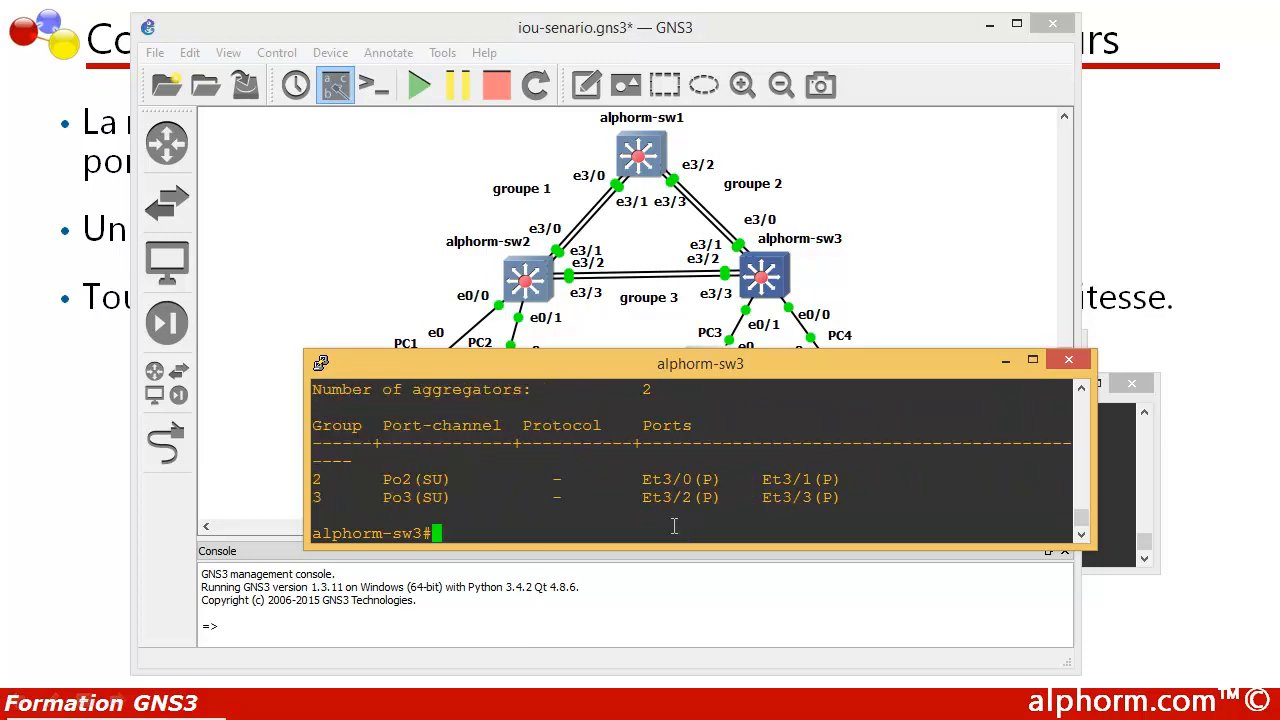
{"action": "left_click_drag", "start_coordinate": [312, 480], "coordinate": [320, 478]}
{"action": "left_click_drag", "start_coordinate": [642, 481], "coordinate": [692, 481]}
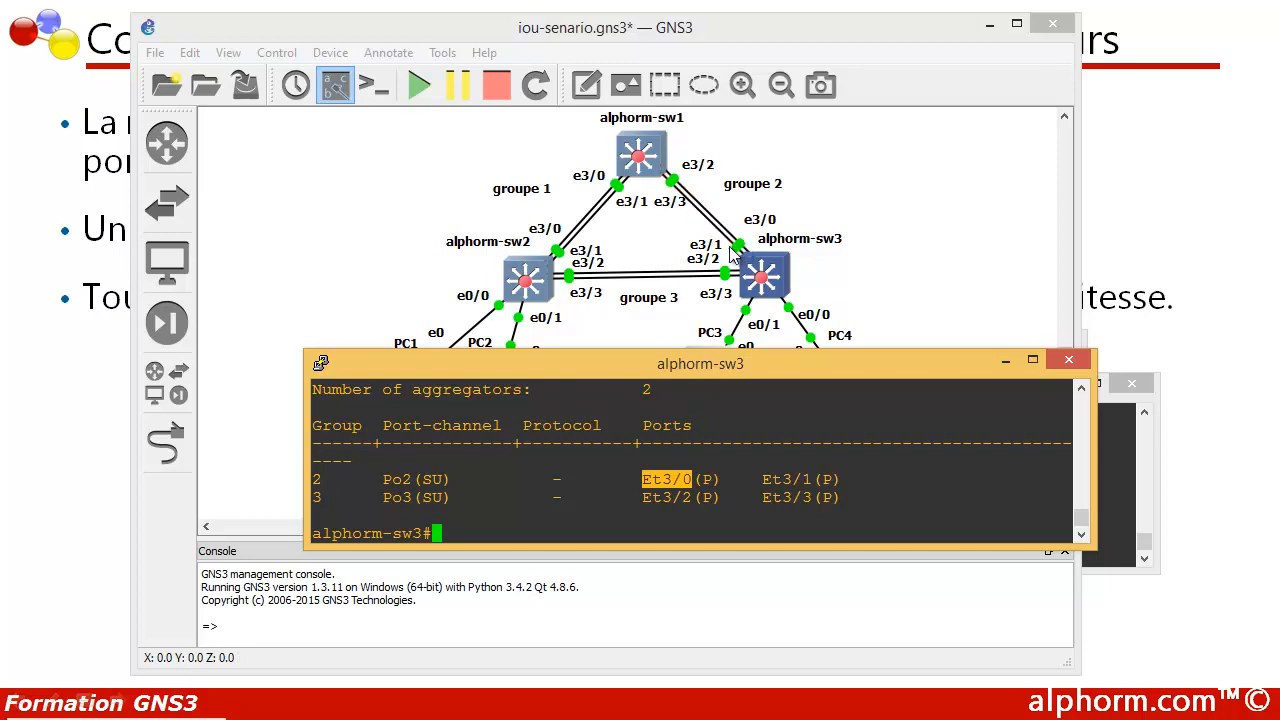
{"action": "left_click_drag", "start_coordinate": [752, 481], "coordinate": [825, 482]}
{"action": "left_click_drag", "start_coordinate": [331, 499], "coordinate": [311, 499]}
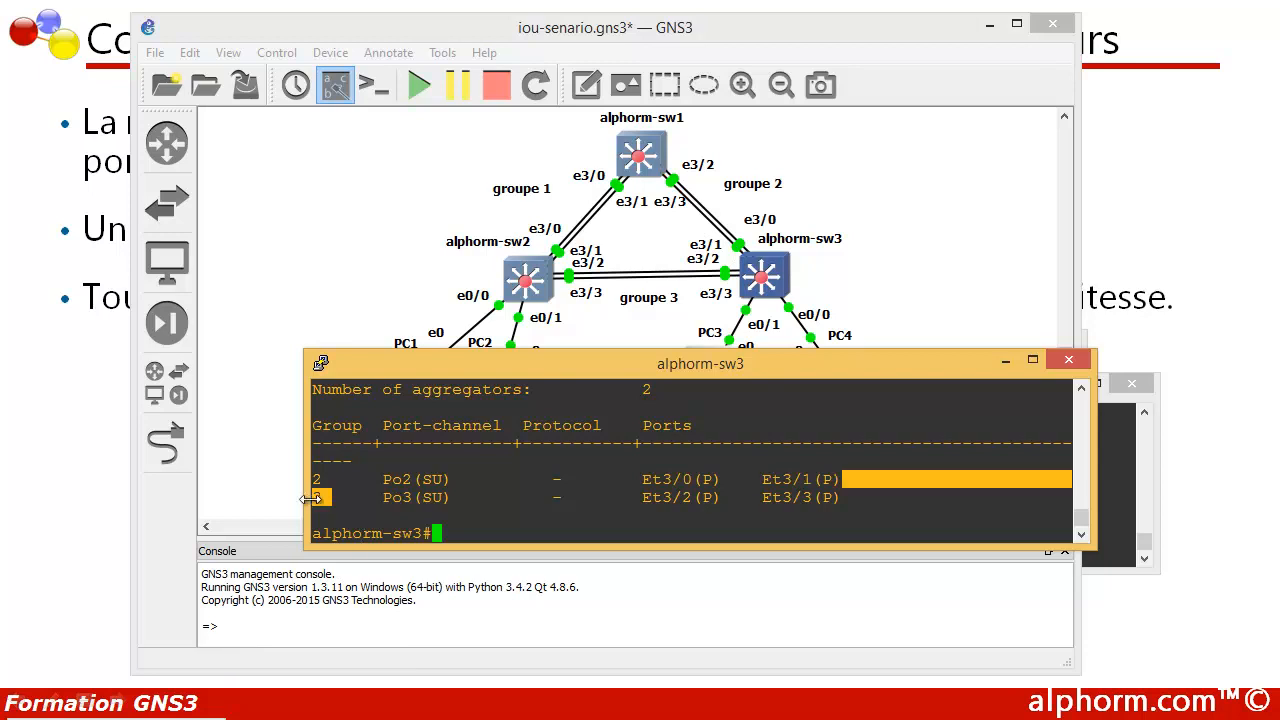
{"action": "left_click", "coordinate": [648, 502]}
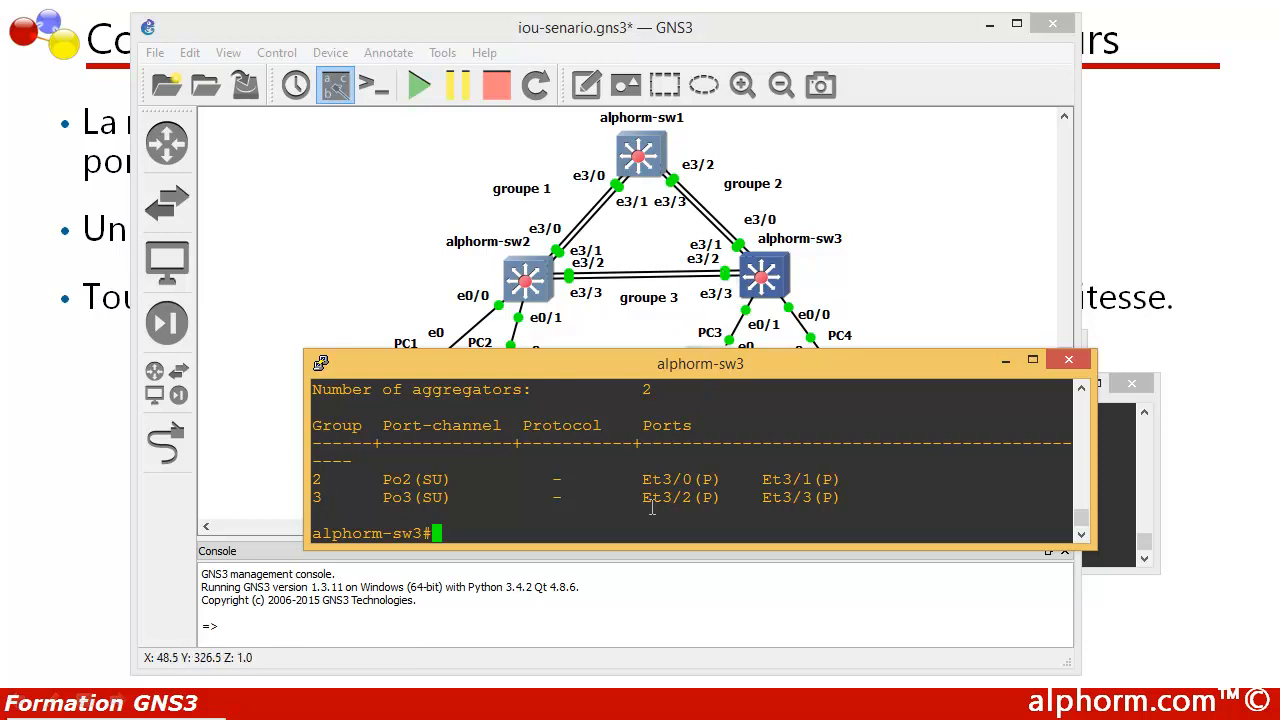
{"action": "left_click_drag", "start_coordinate": [637, 497], "coordinate": [705, 499]}
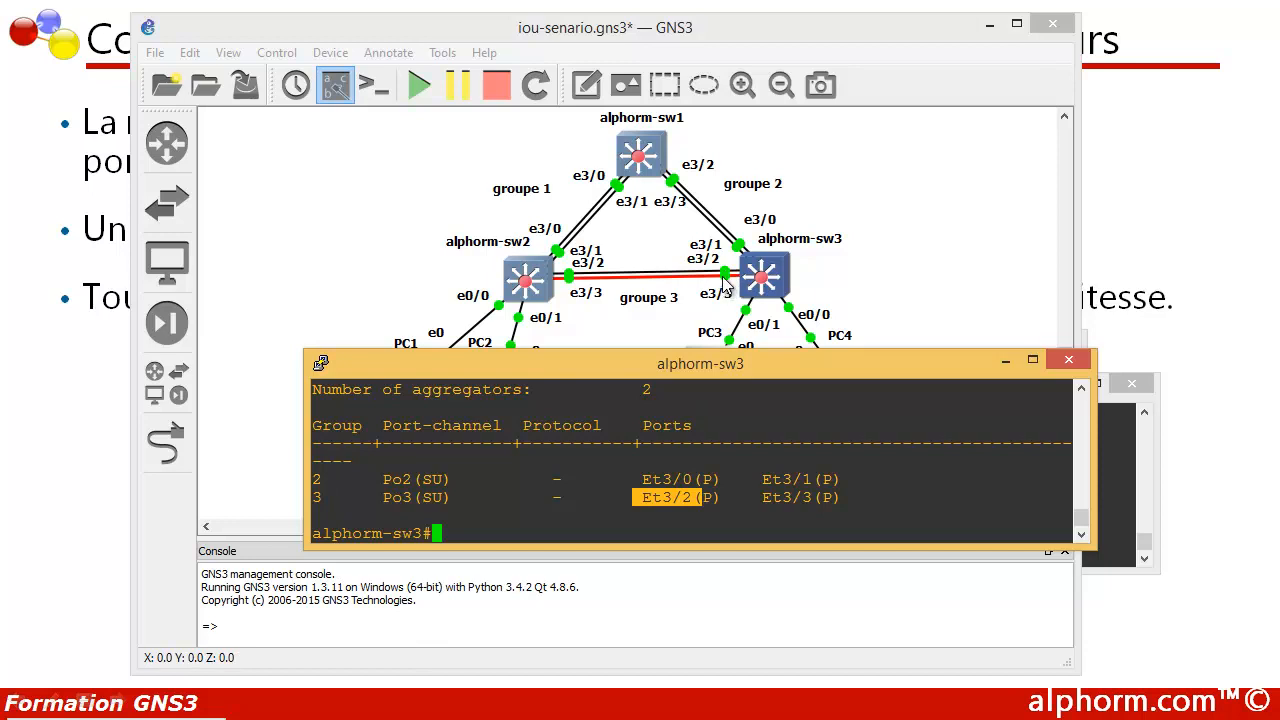
{"action": "left_click", "coordinate": [475, 534]}
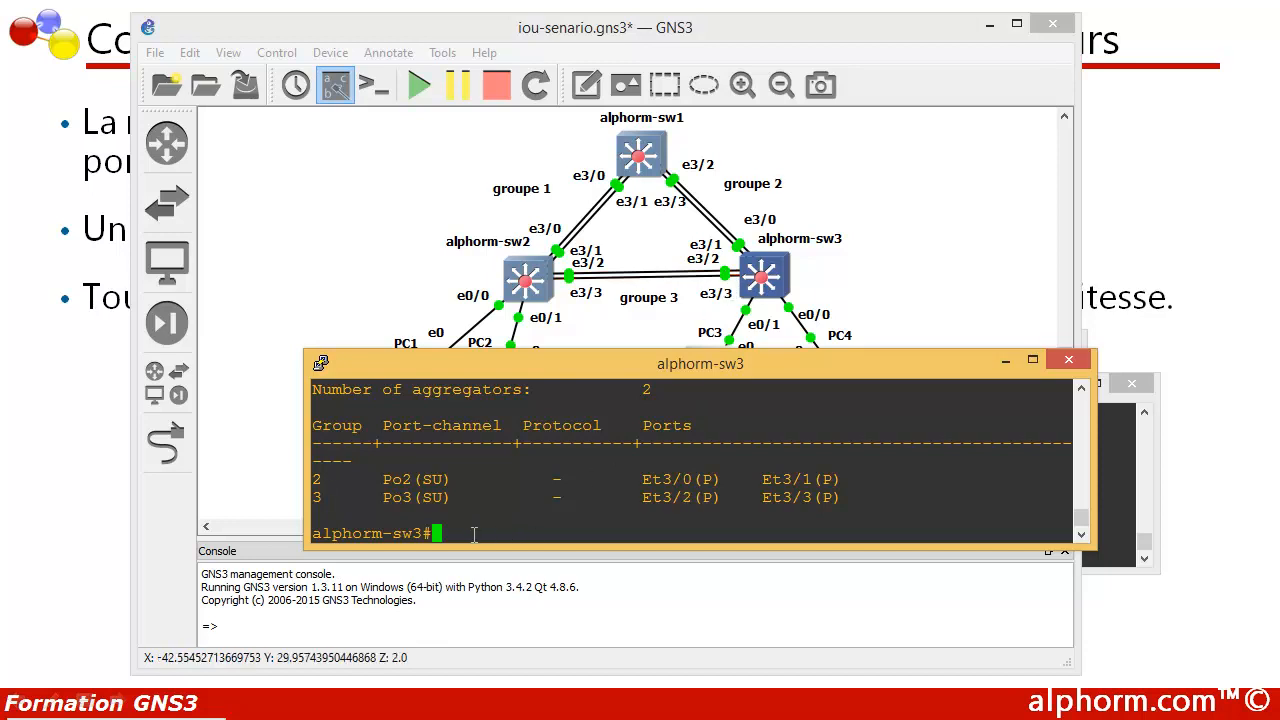
Exit the console session of alphorm-sw3 and reconnect to its privileged EXEC prompt
{"action": "key", "text": "Return"}
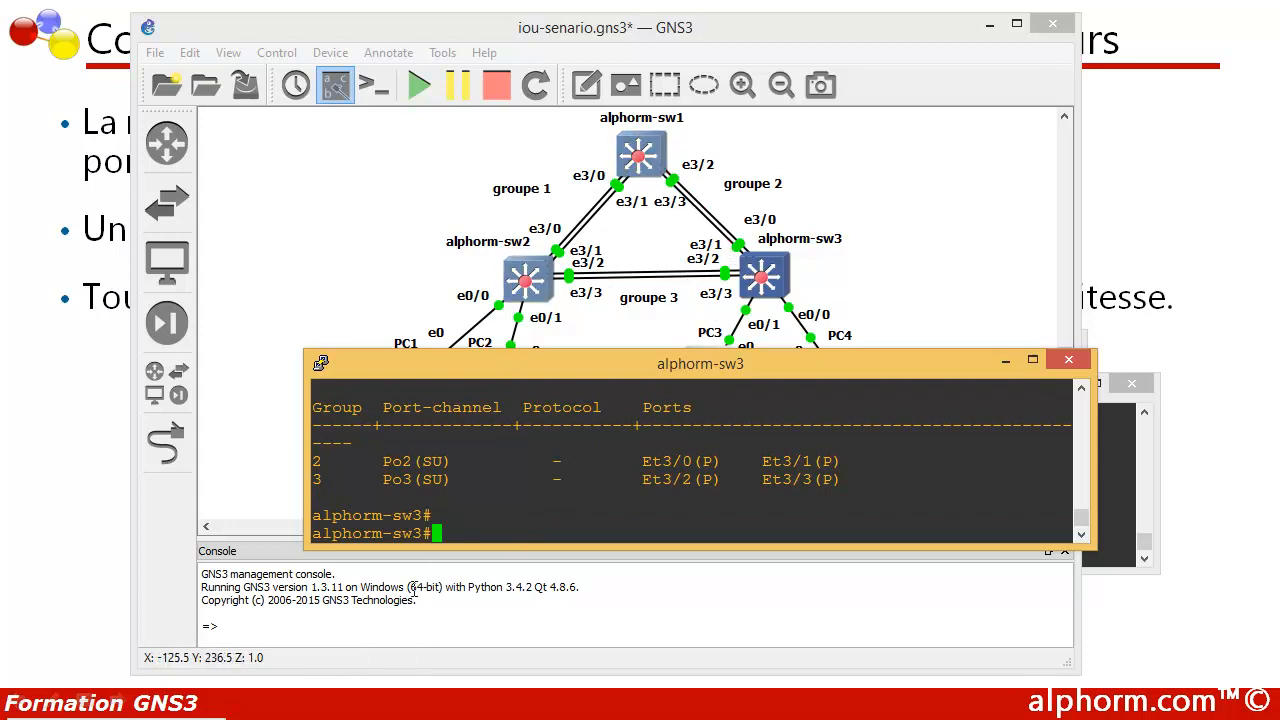
{"action": "type", "text": "exit"}
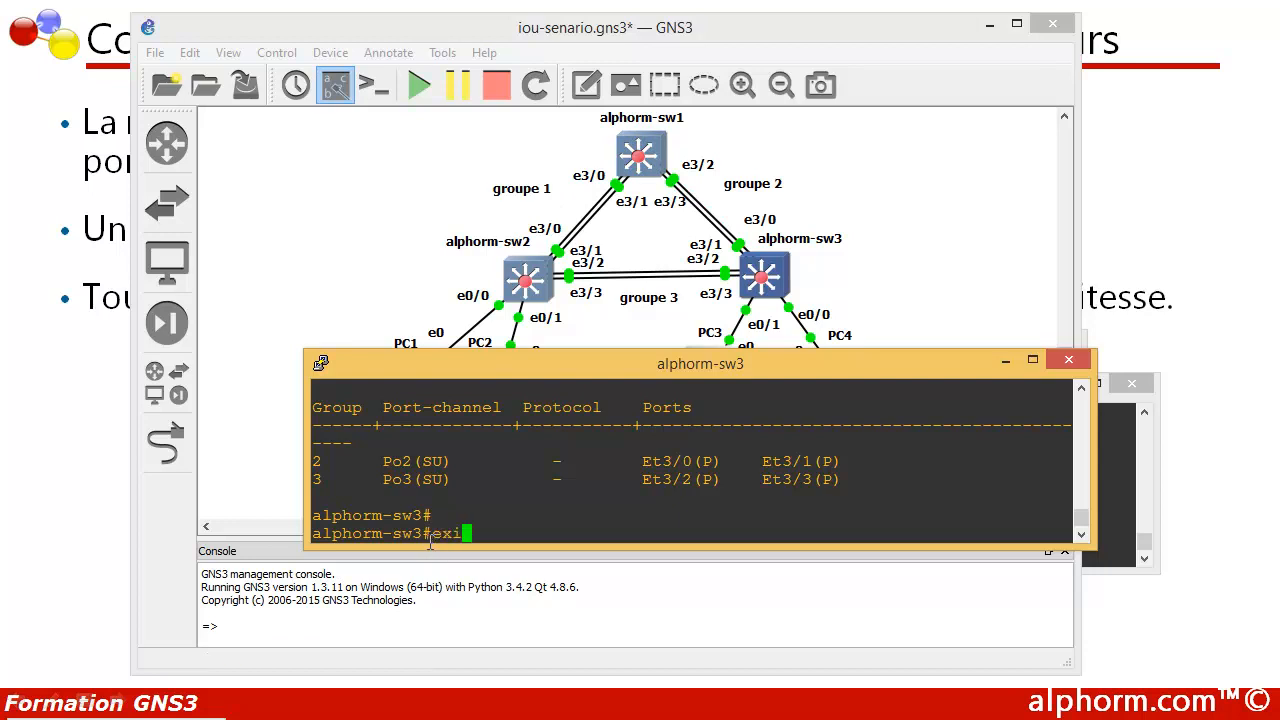
{"action": "key", "text": "Return"}
{"action": "key", "text": "Return"}
{"action": "key", "text": "Return"}
{"action": "key", "text": "Return"}
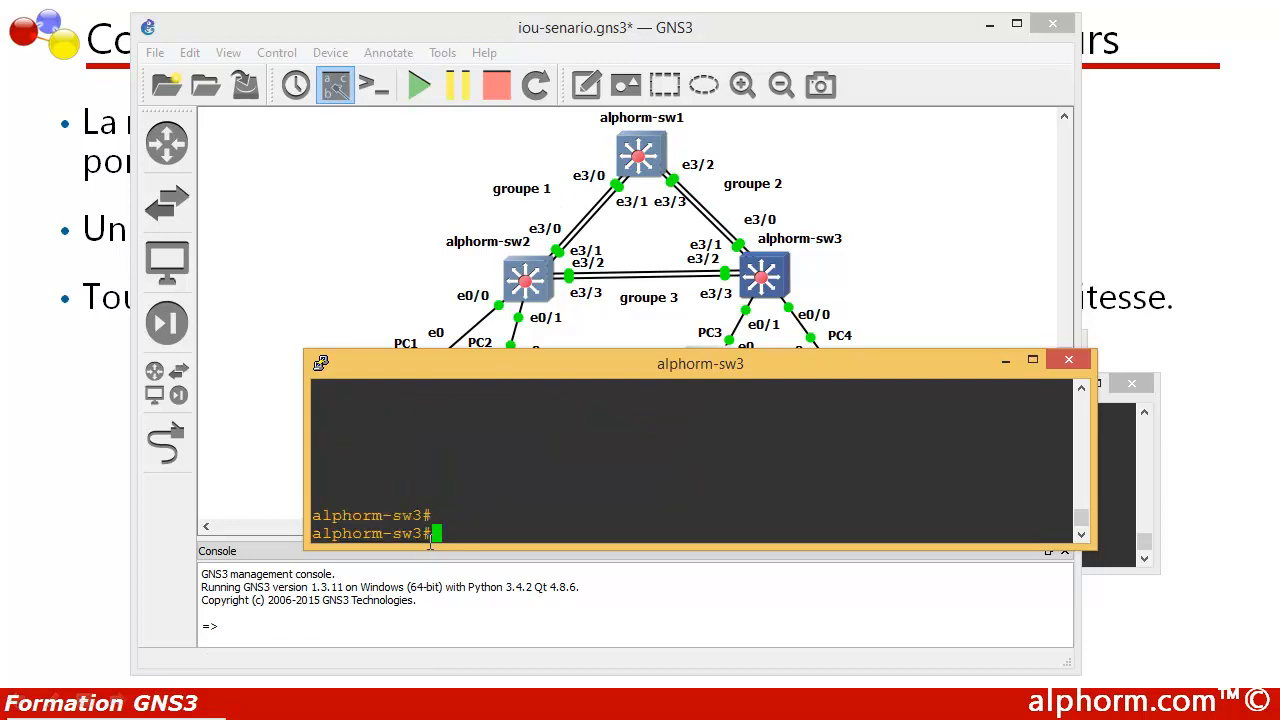